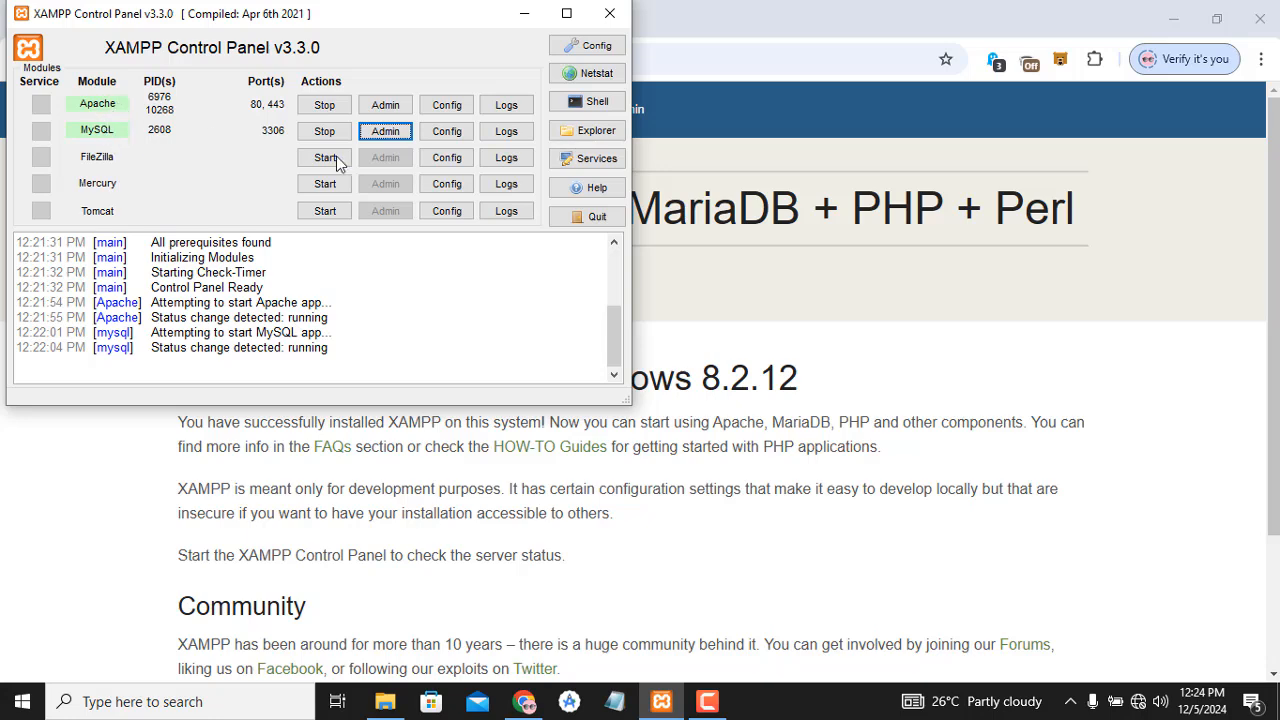
- Minimize the XAMPP Control Panel so the browser's XAMPP dashboard shows
{"action": "left_click", "coordinate": [525, 13]}
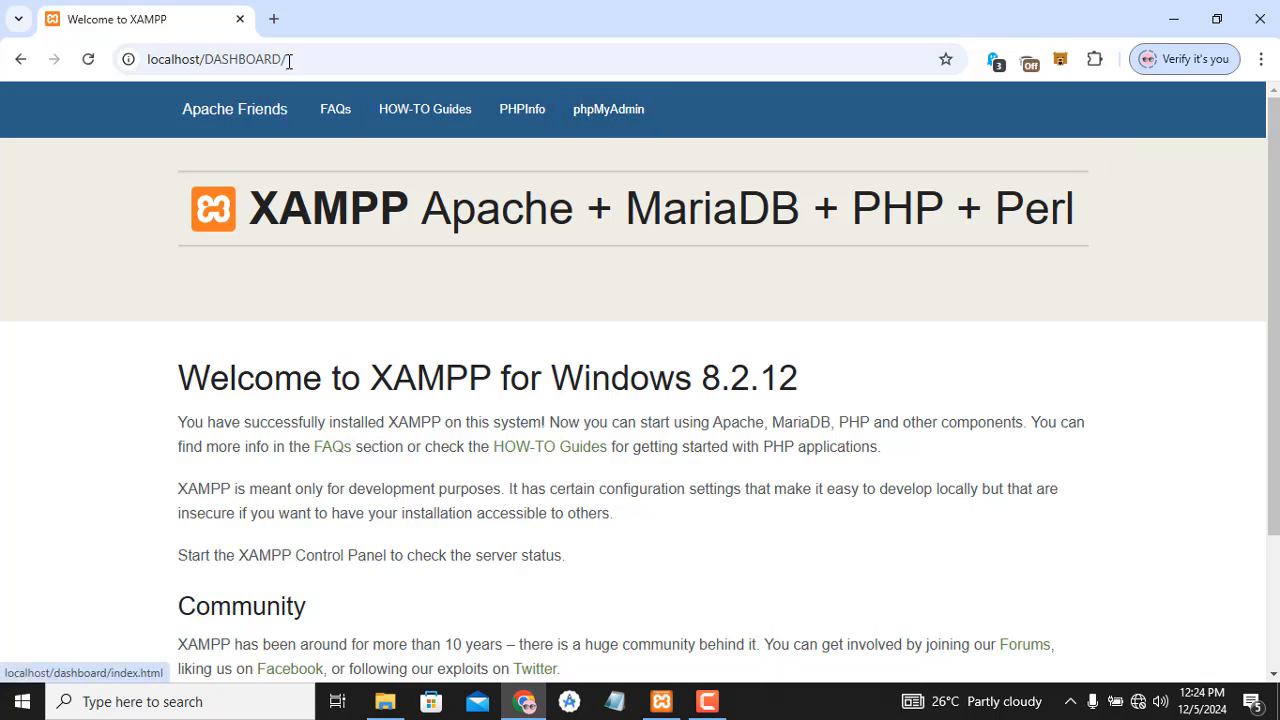
- Reload localhost/DASHBOARD and open phpMyAdmin from its top navigation bar
{"action": "left_click", "coordinate": [331, 54]}
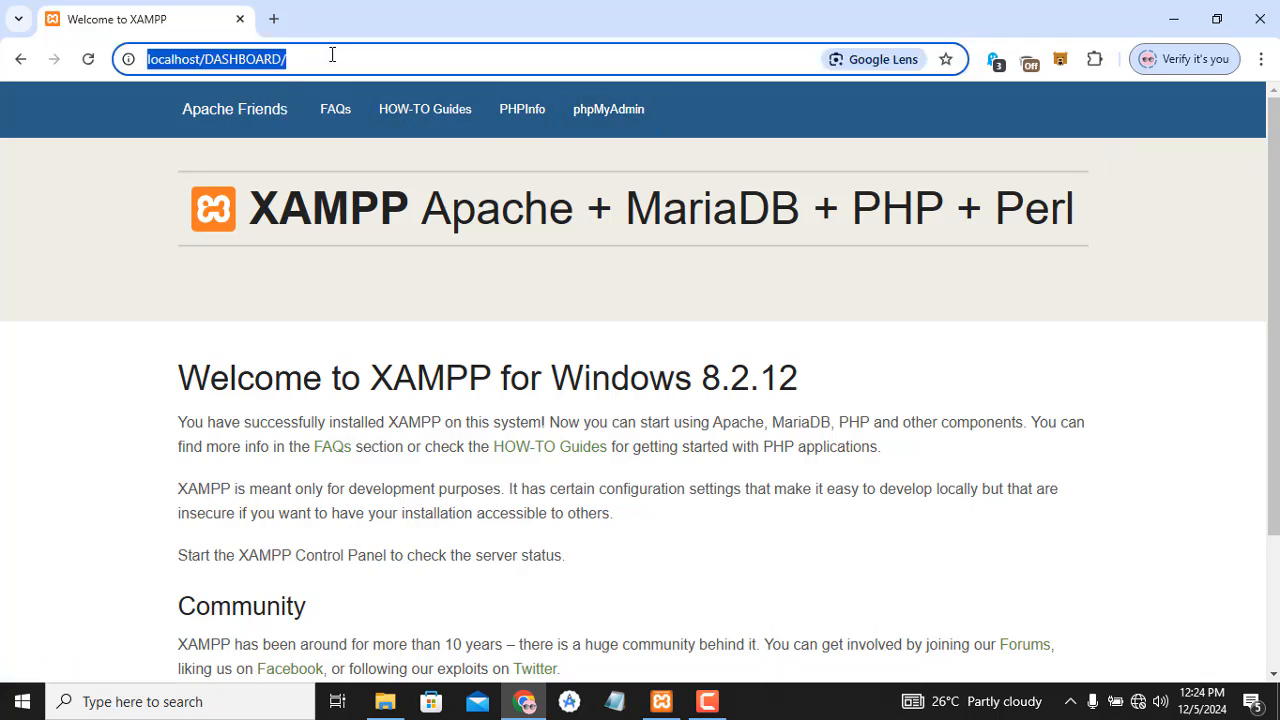
{"action": "type", "text": "lcoao"}
{"action": "key", "text": "BackSpace"}
{"action": "key", "text": "BackSpace"}
{"action": "key", "text": "BackSpace"}
{"action": "key", "text": "BackSpace"}
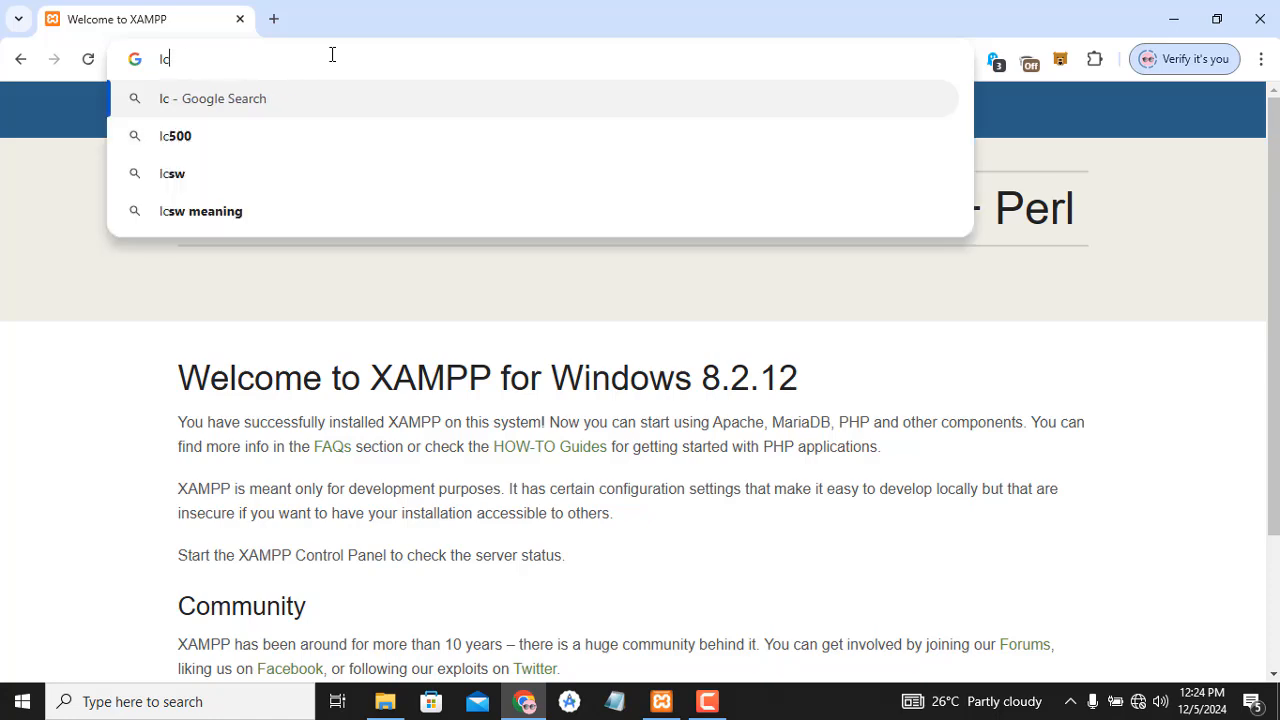
{"action": "type", "text": "ocalhost/DASHBOARD"}
{"action": "key", "text": "Return"}
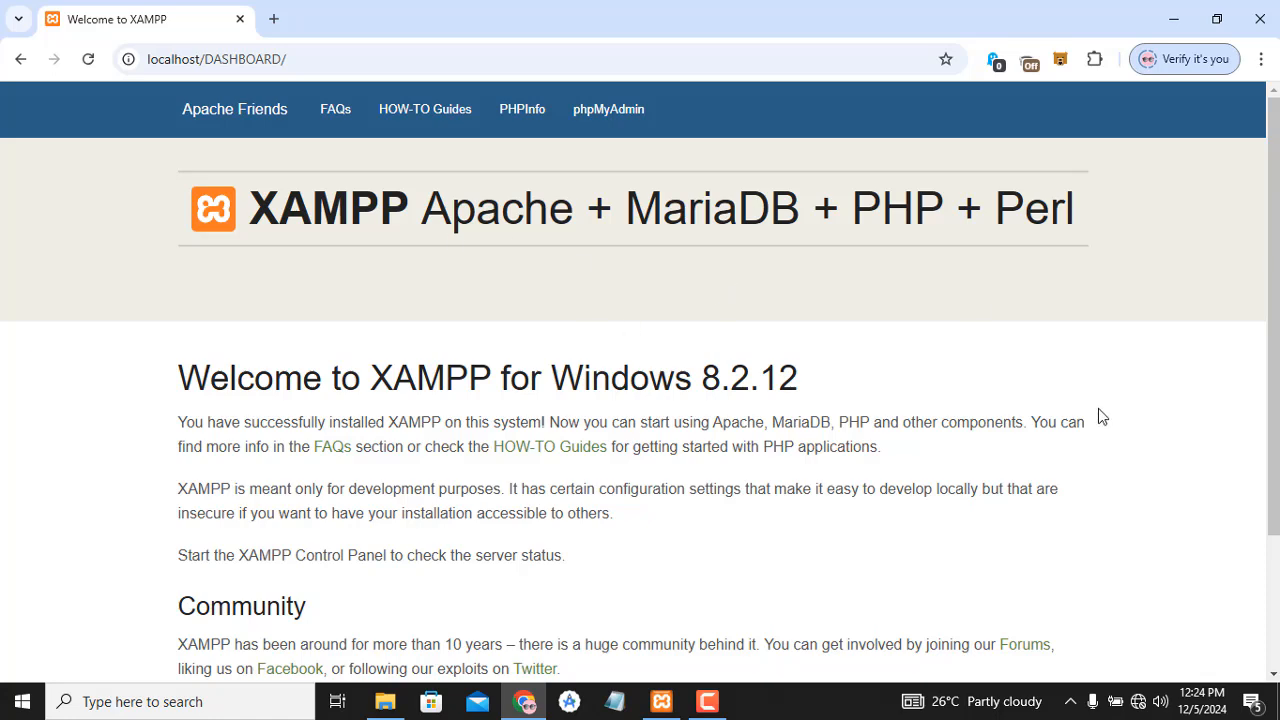
{"action": "mouse_move", "coordinate": [1277, 212]}
{"action": "left_mouse_down"}
{"action": "mouse_move", "coordinate": [1277, 321]}
{"action": "mouse_move", "coordinate": [1277, 215]}
{"action": "left_mouse_up"}
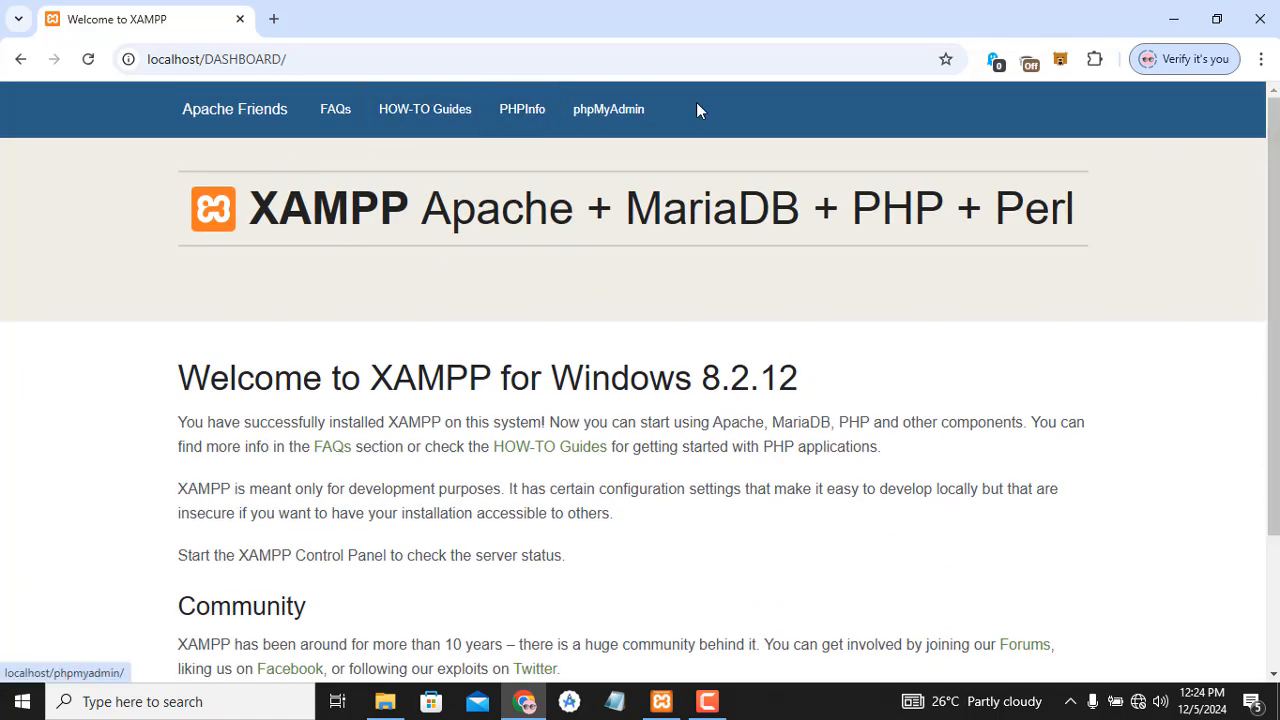
{"action": "left_click", "coordinate": [624, 118]}
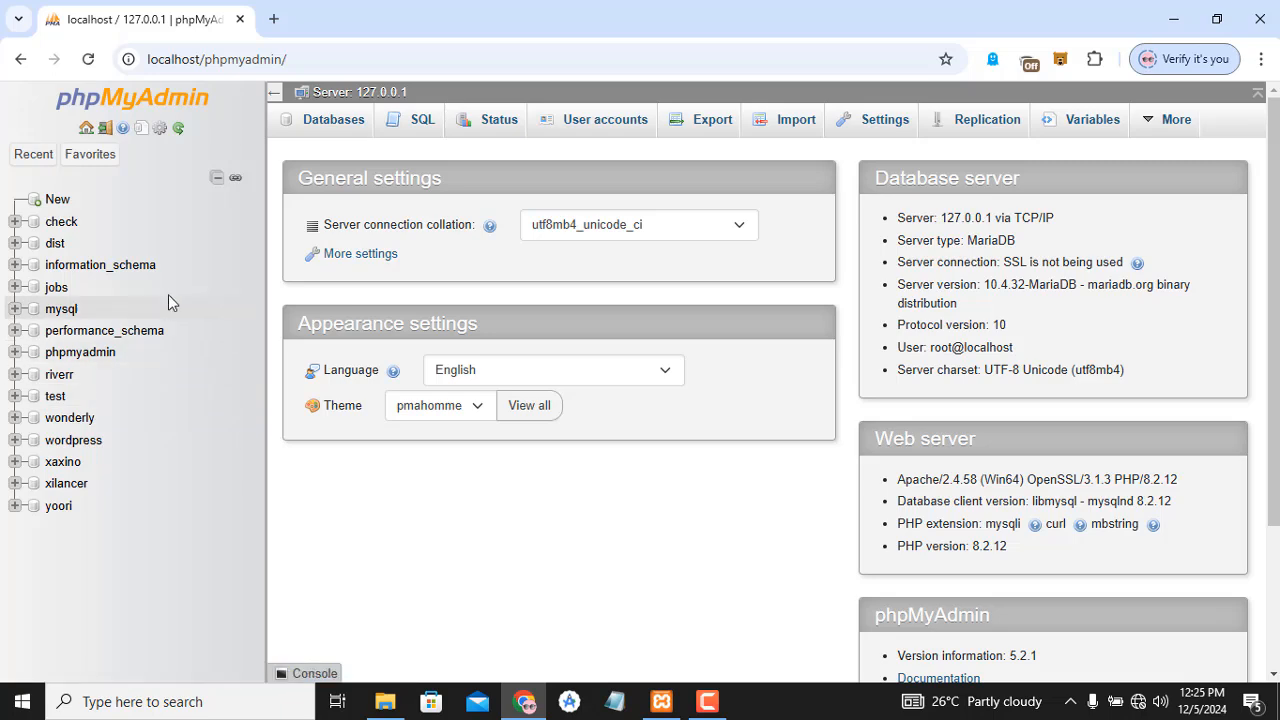
- Load localhost/wordpress in a new tab, then return to the phpMyAdmin tab
{"action": "left_click", "coordinate": [274, 19]}
{"action": "type", "text": "localhos"}
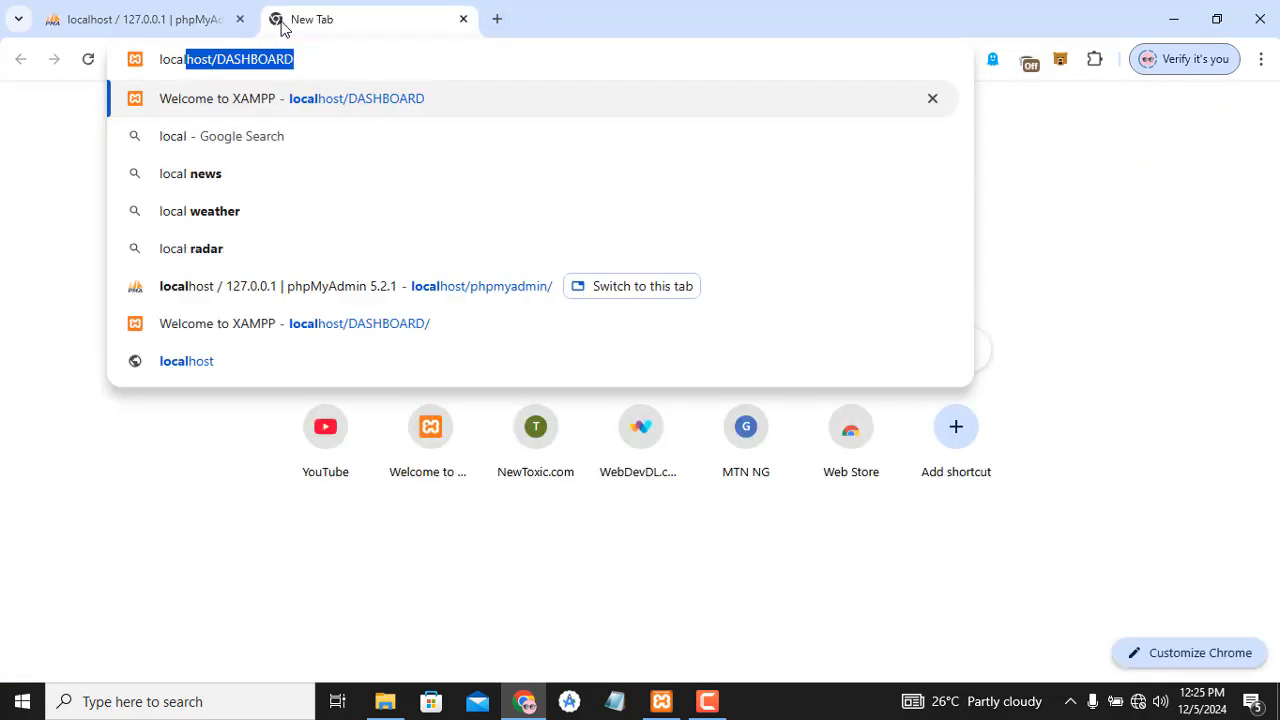
{"action": "type", "text": "t"}
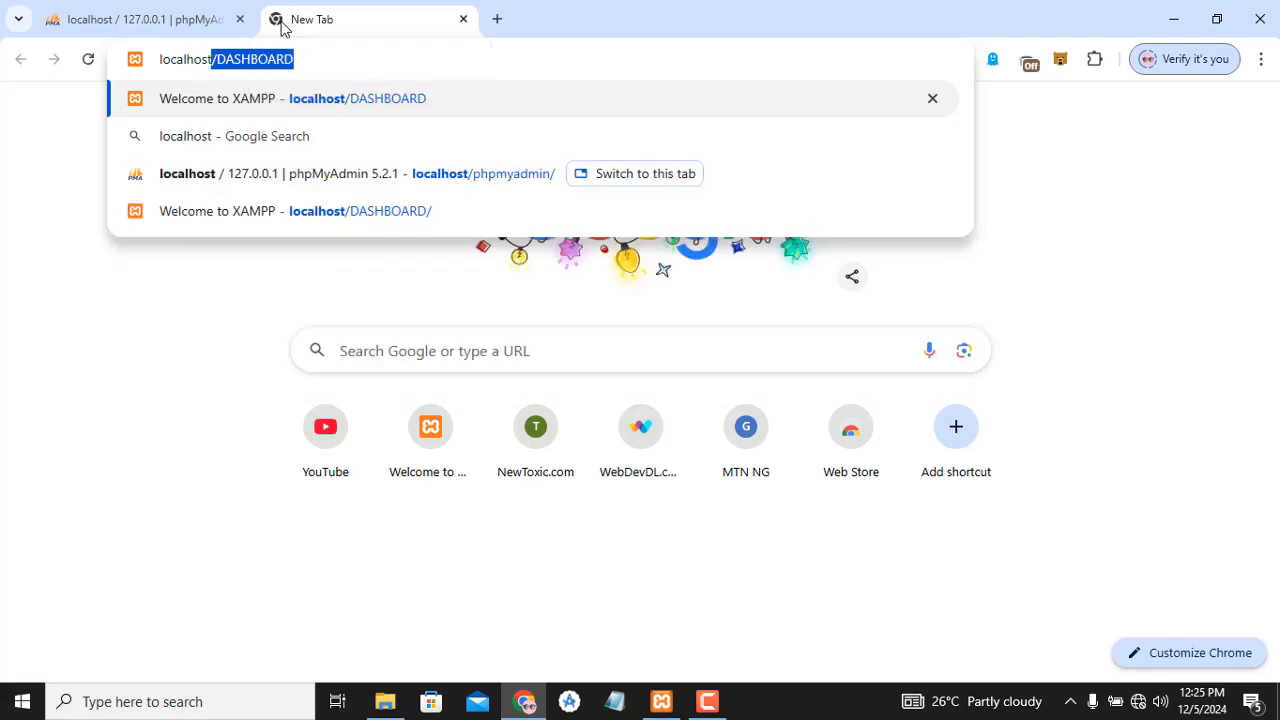
{"action": "type", "text": ".w"}
{"action": "key", "text": "BackSpace"}
{"action": "key", "text": "BackSpace"}
{"action": "type", "text": "/"}
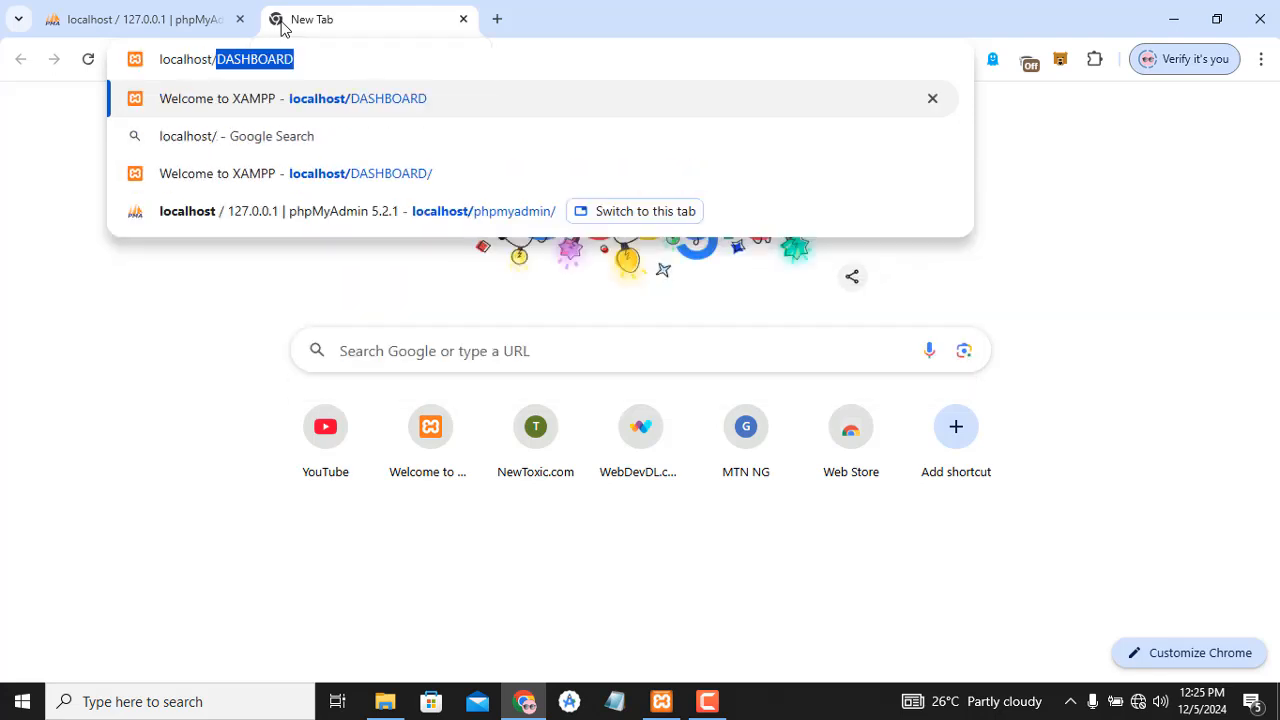
{"action": "type", "text": "wordpress"}
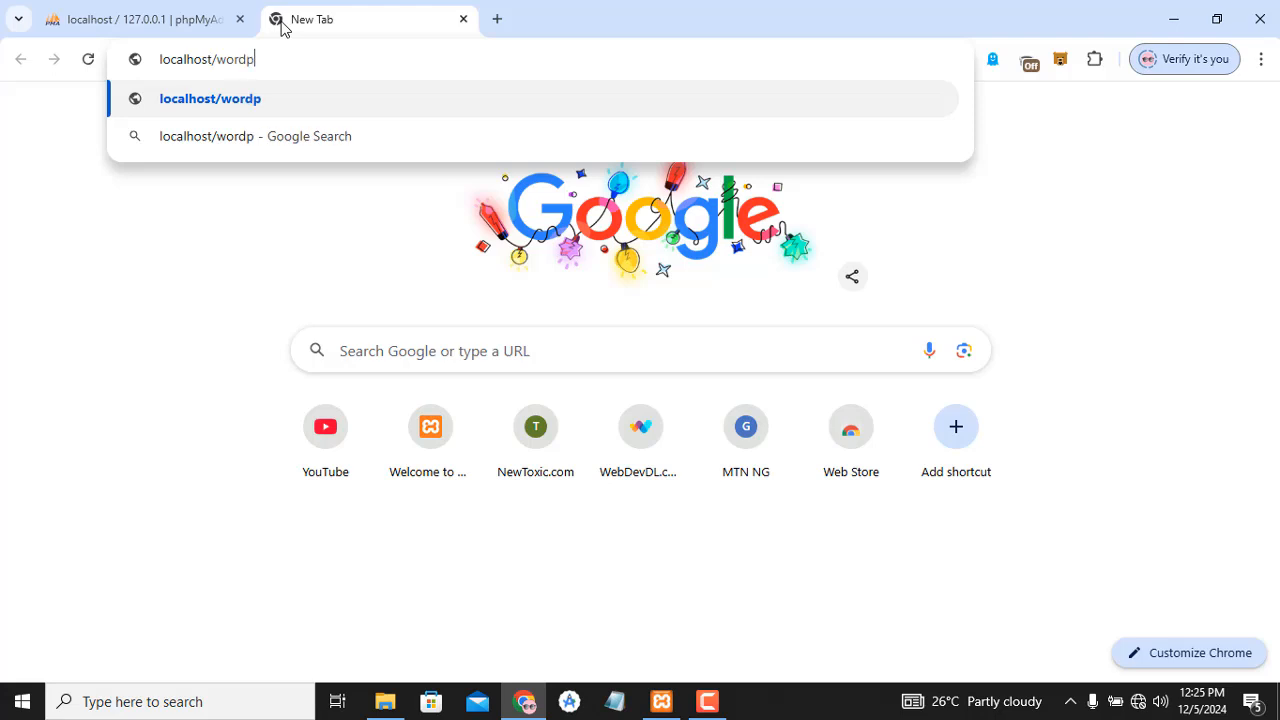
{"action": "key", "text": "Return"}
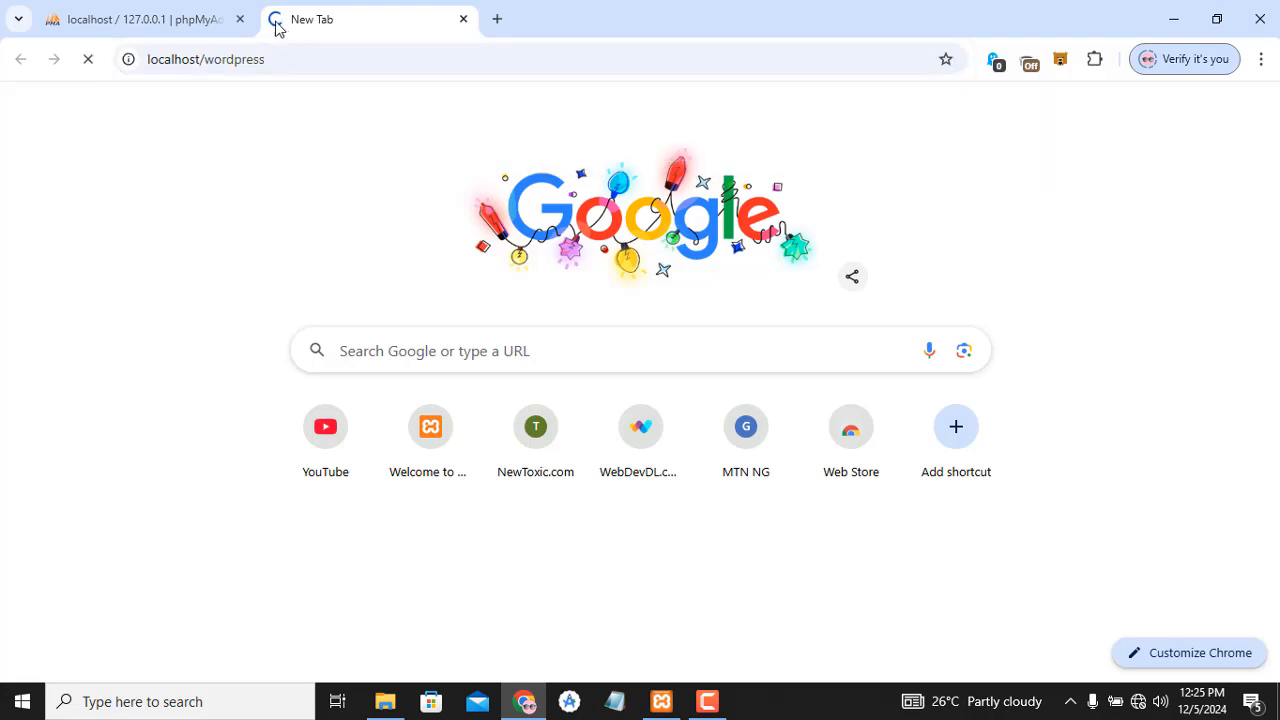
{"action": "left_click", "coordinate": [180, 20]}
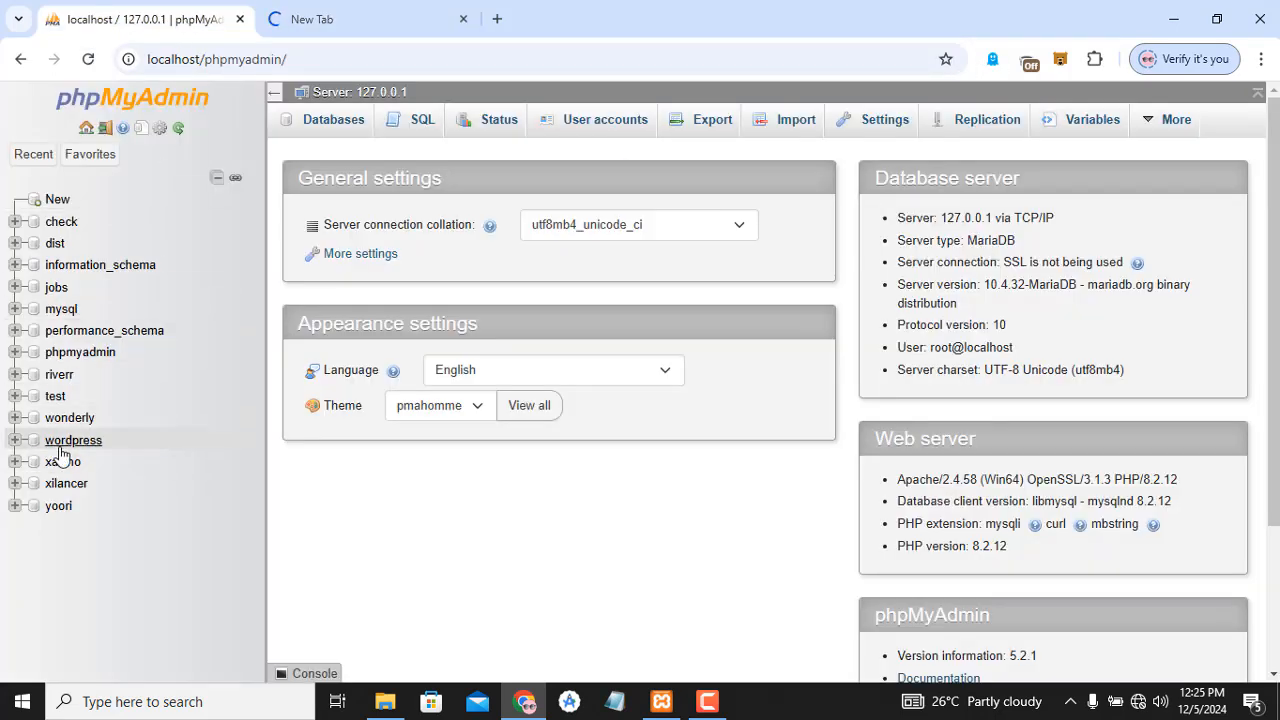
{"action": "left_click", "coordinate": [330, 10]}
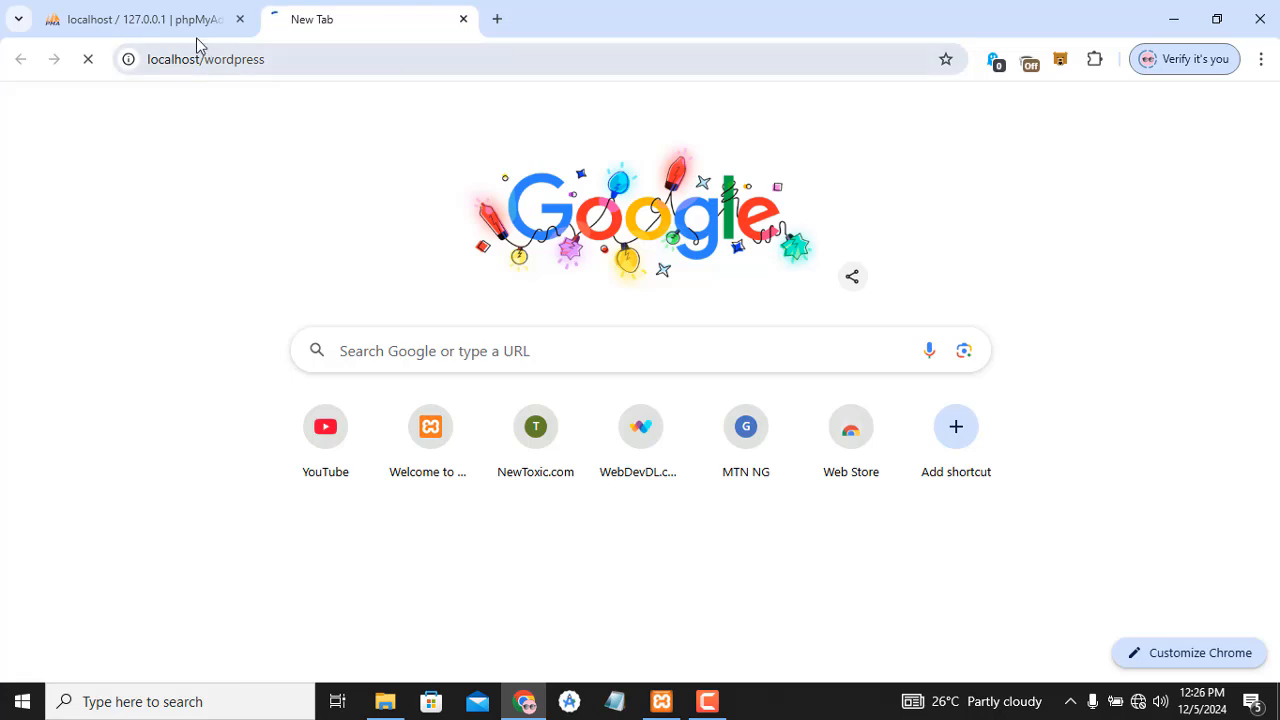
{"action": "left_click", "coordinate": [166, 18]}
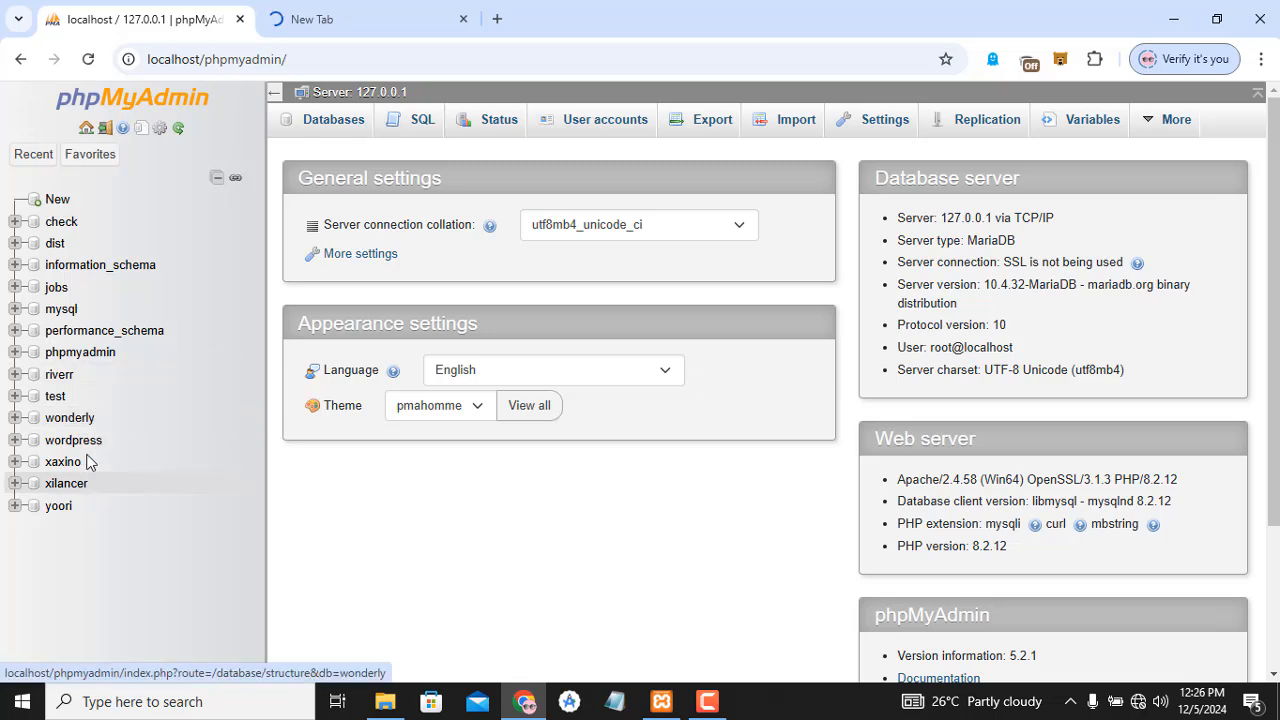
- Open another new tab and load localhost/wonderly
{"action": "left_click", "coordinate": [495, 17]}
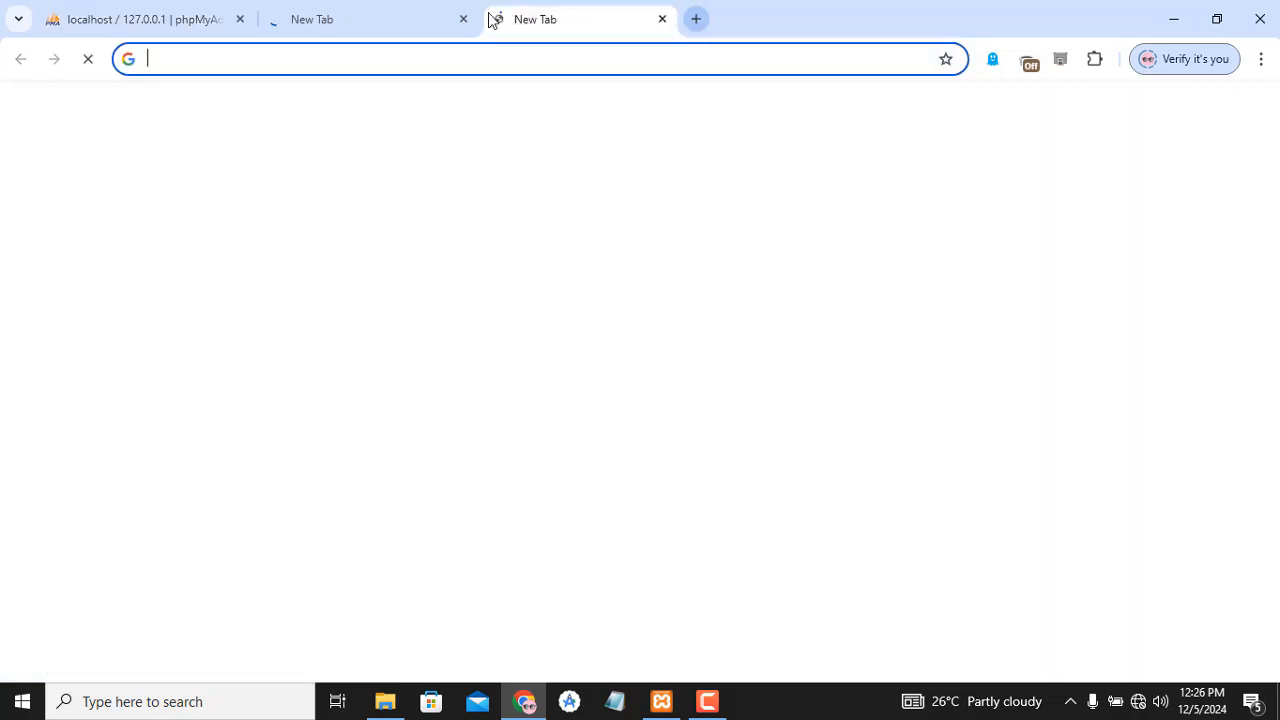
{"action": "left_click", "coordinate": [448, 50]}
{"action": "type", "text": "lcoa"}
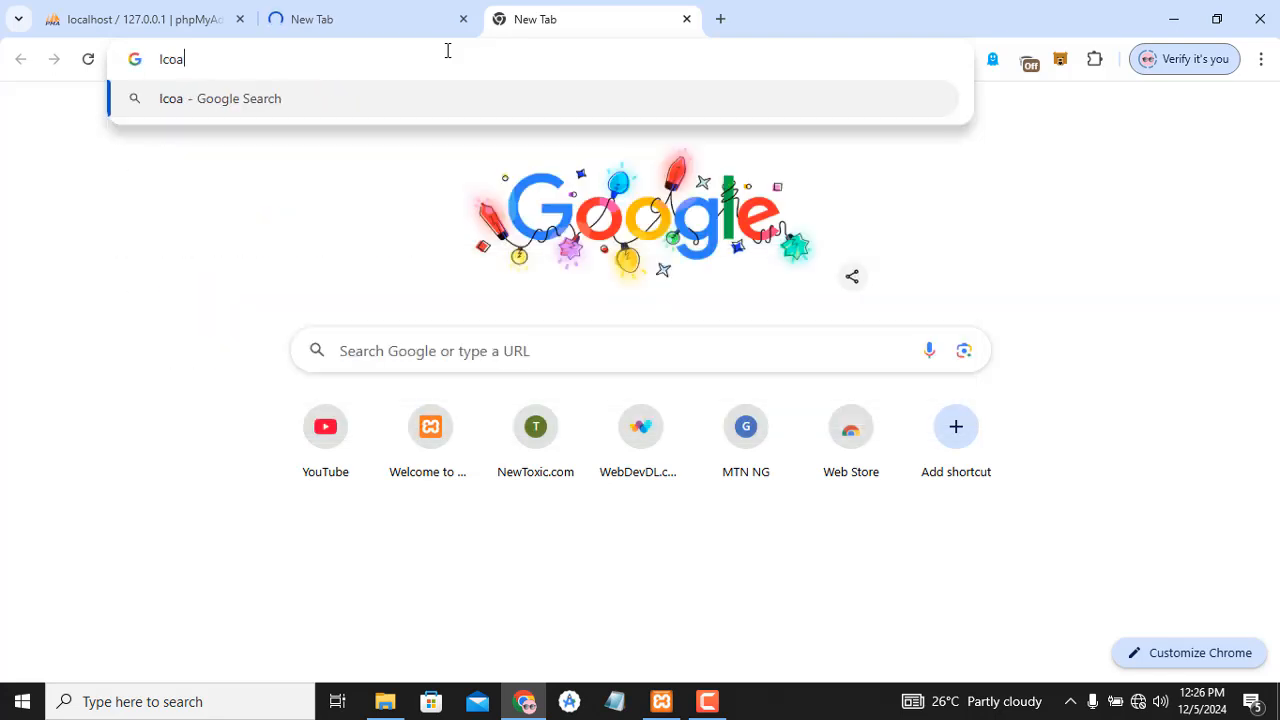
{"action": "key", "text": "BackSpace"}
{"action": "key", "text": "BackSpace"}
{"action": "key", "text": "BackSpace"}
{"action": "type", "text": "ocalhost/DASHBOARD"}
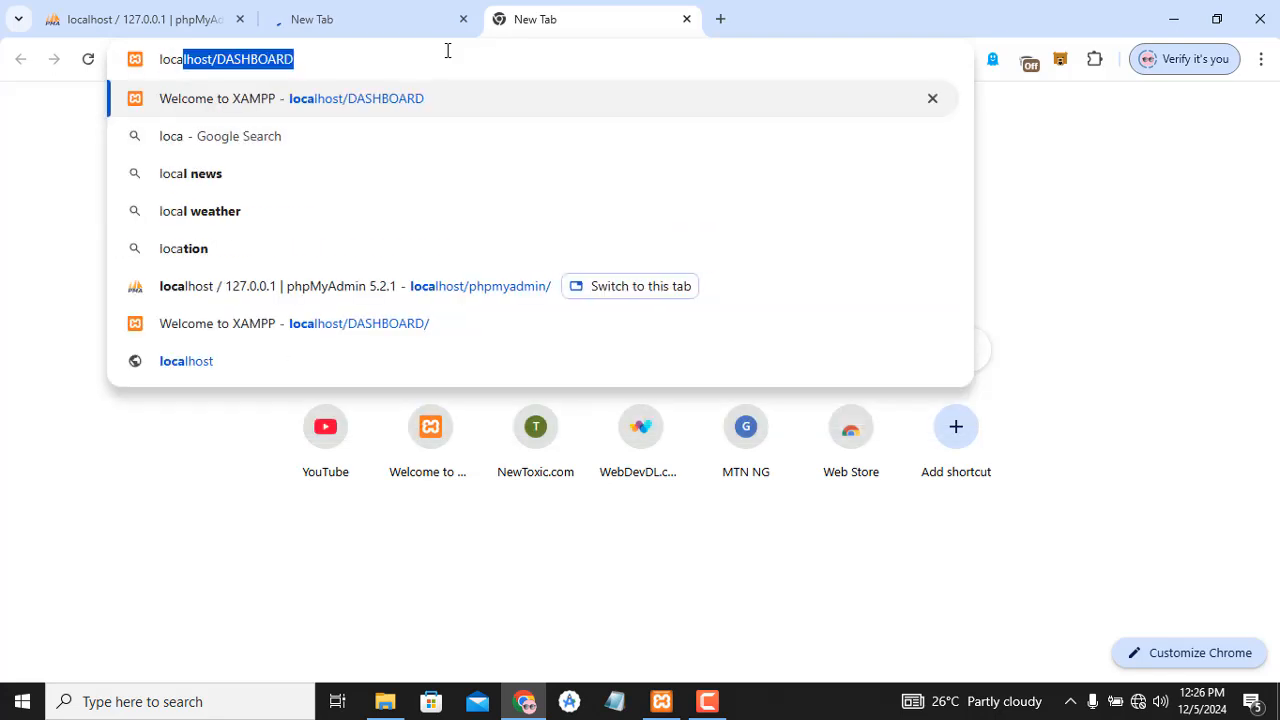
{"action": "key", "text": "Right"}
{"action": "key", "text": "BackSpace"}
{"action": "key", "text": "BackSpace"}
{"action": "key", "text": "BackSpace"}
{"action": "key", "text": "BackSpace"}
{"action": "key", "text": "BackSpace"}
{"action": "key", "text": "BackSpace"}
{"action": "key", "text": "BackSpace"}
{"action": "key", "text": "BackSpace"}
{"action": "key", "text": "BackSpace"}
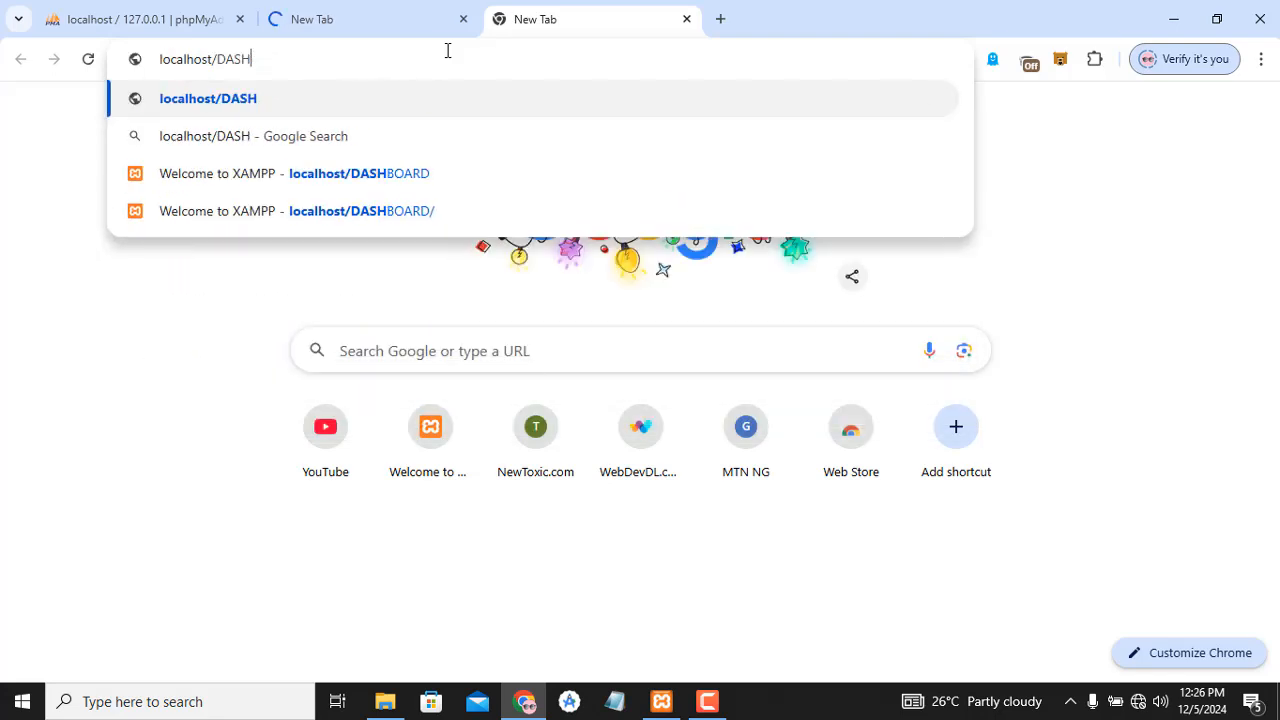
{"action": "type", "text": "wondel"}
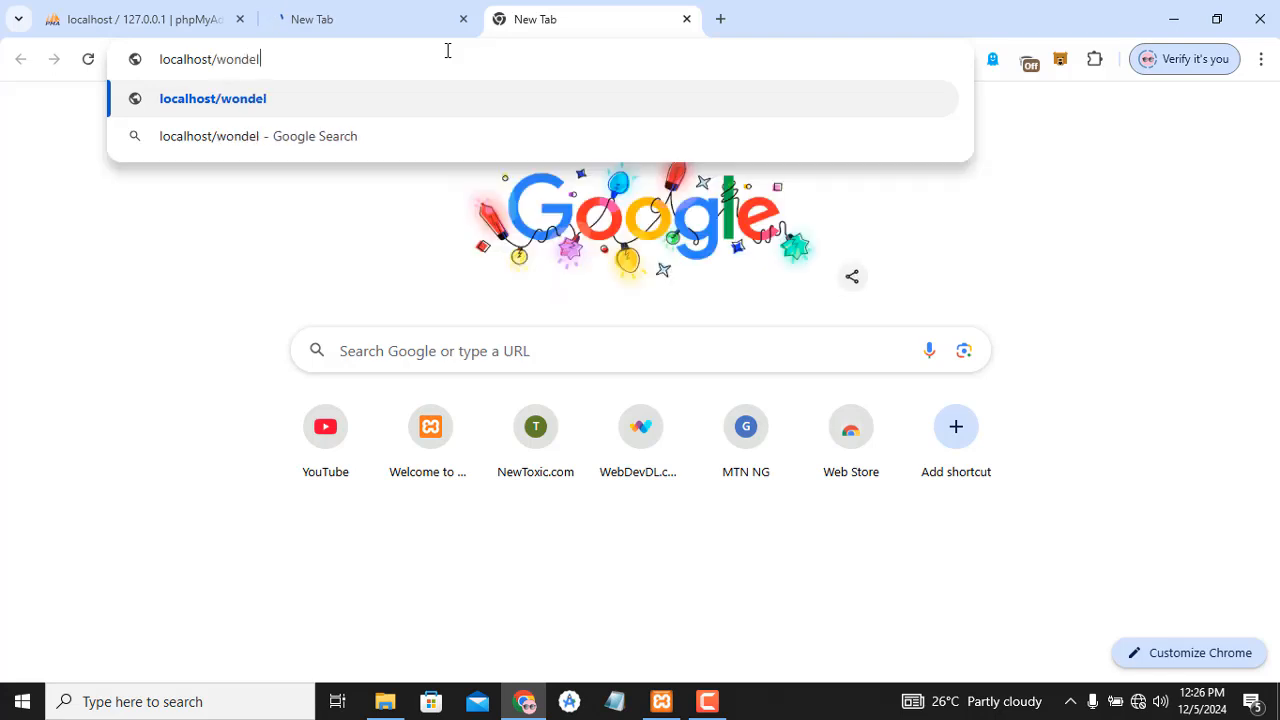
{"action": "key", "text": "BackSpace"}
{"action": "type", "text": "rly"}
{"action": "key", "text": "Return"}
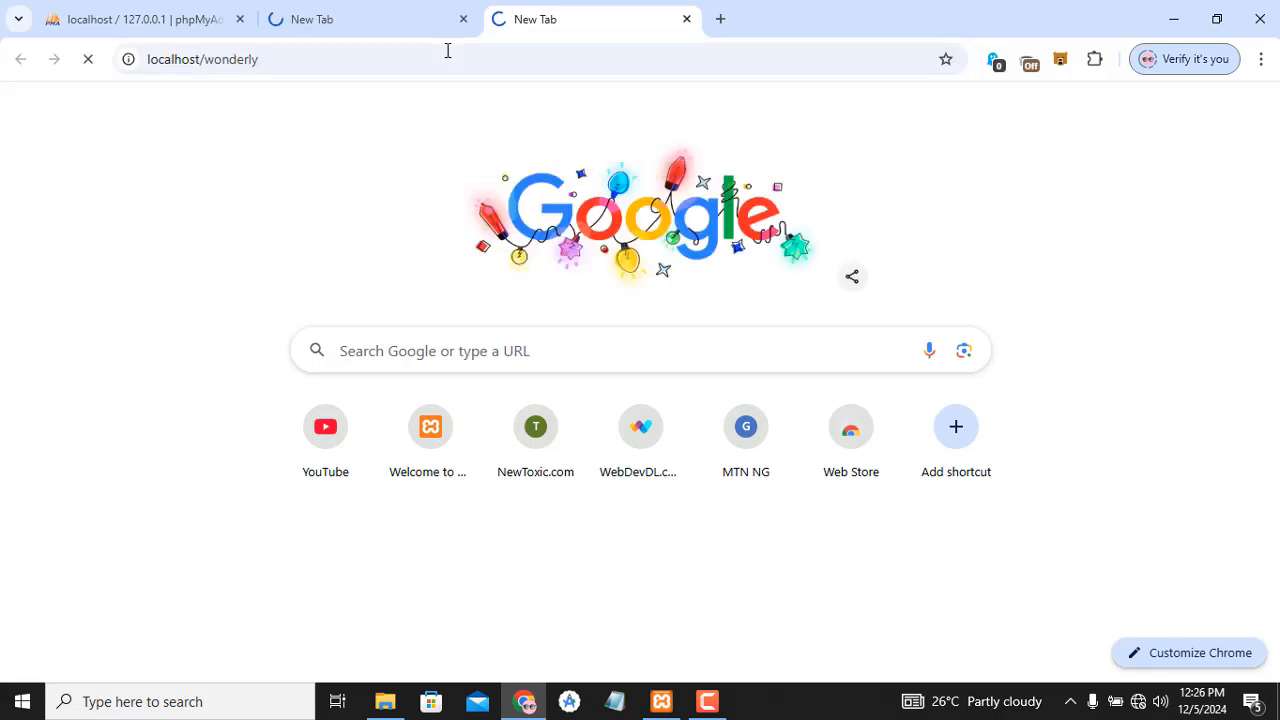
- Open the wordpress database in phpMyAdmin, then switch to the WoWonder tab
{"action": "left_click", "coordinate": [183, 16]}
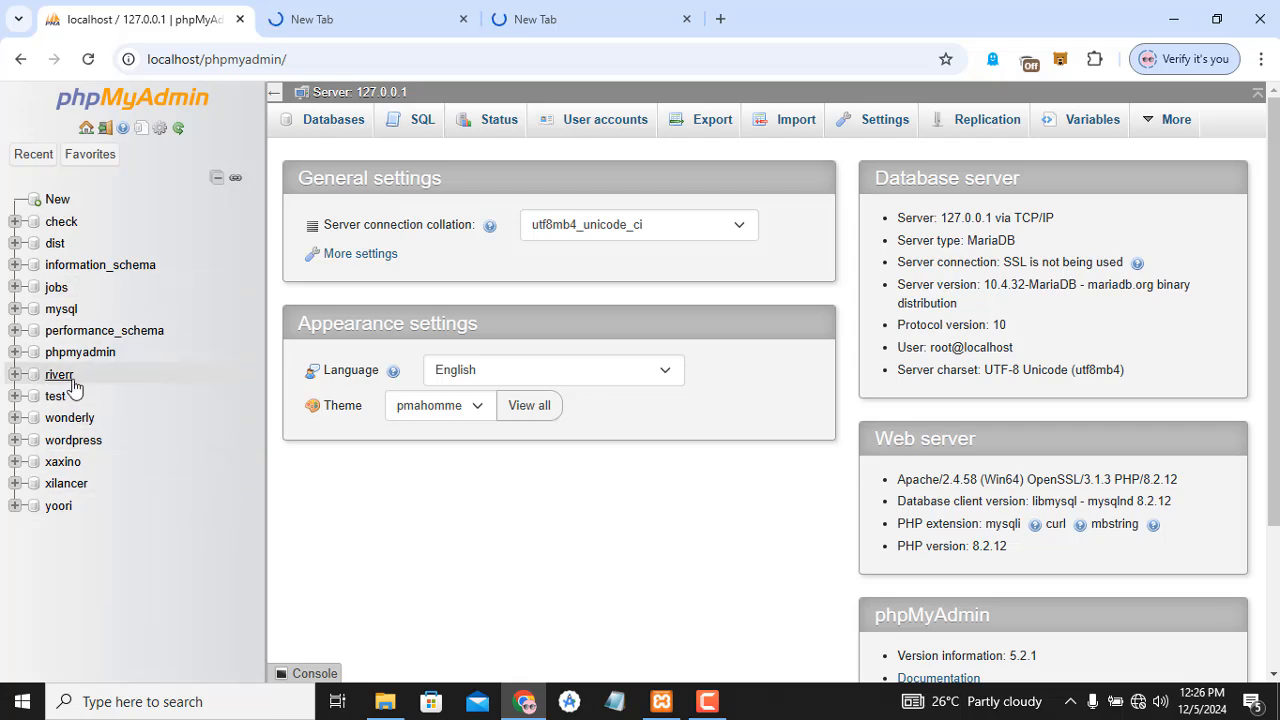
{"action": "left_click", "coordinate": [84, 443]}
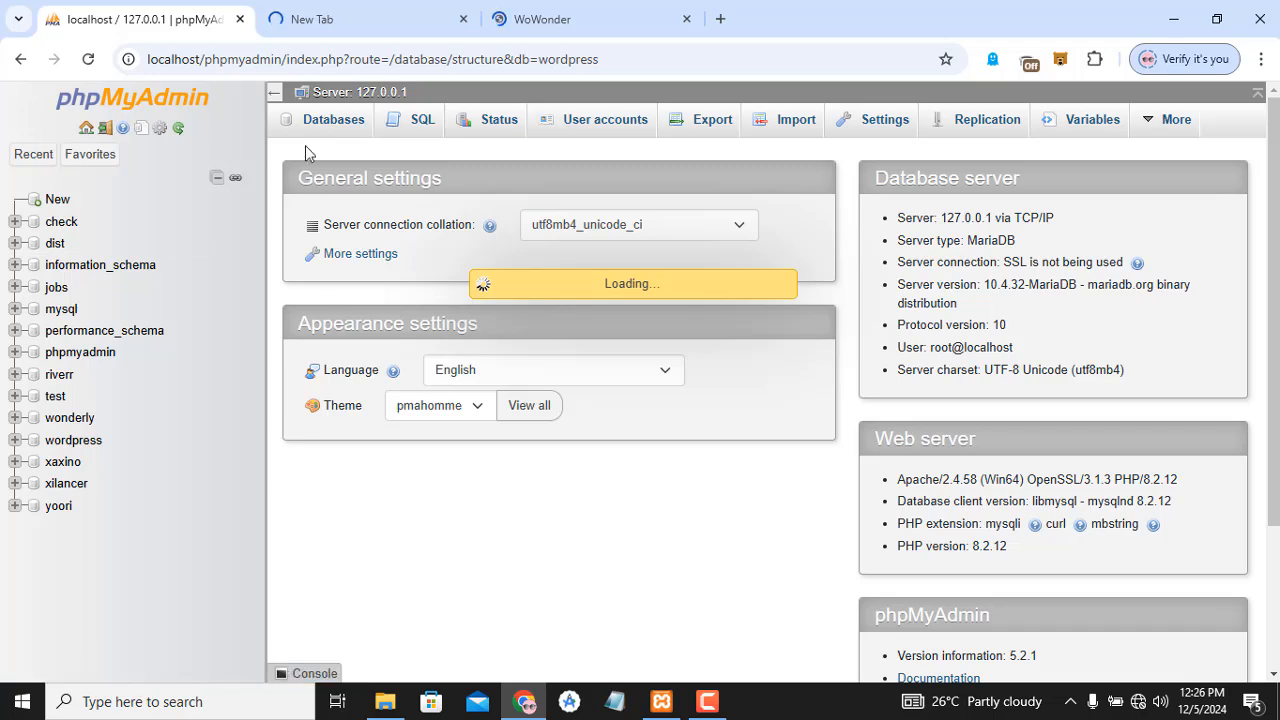
{"action": "left_click", "coordinate": [563, 10]}
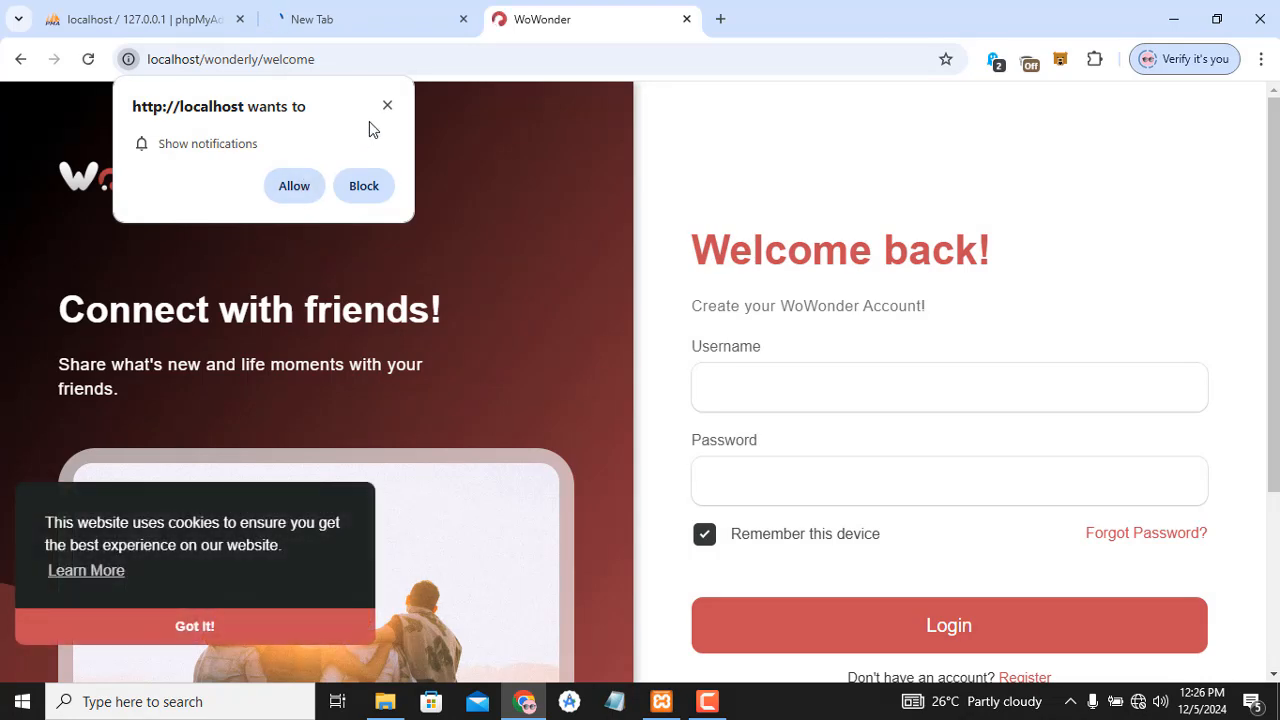
- Dismiss WoWonder's notification prompt and cookie notice, then go back to phpMyAdmin
{"action": "left_click", "coordinate": [387, 106]}
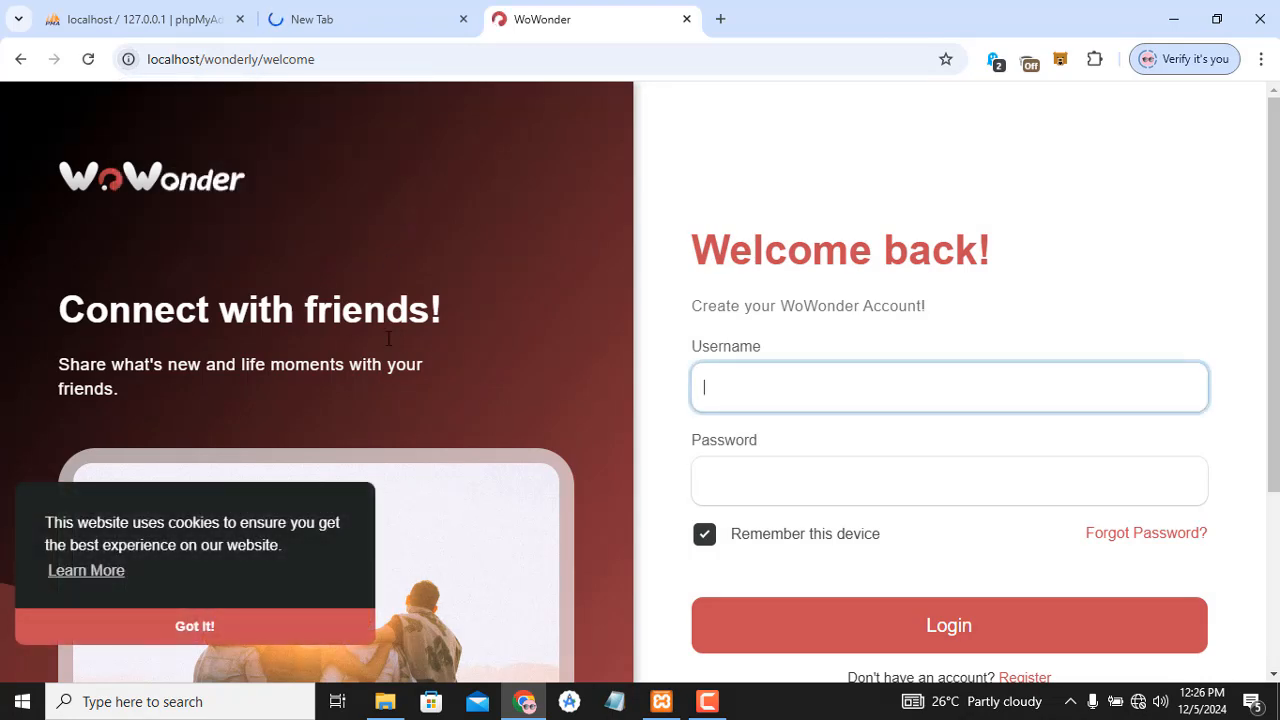
{"action": "left_click", "coordinate": [231, 626]}
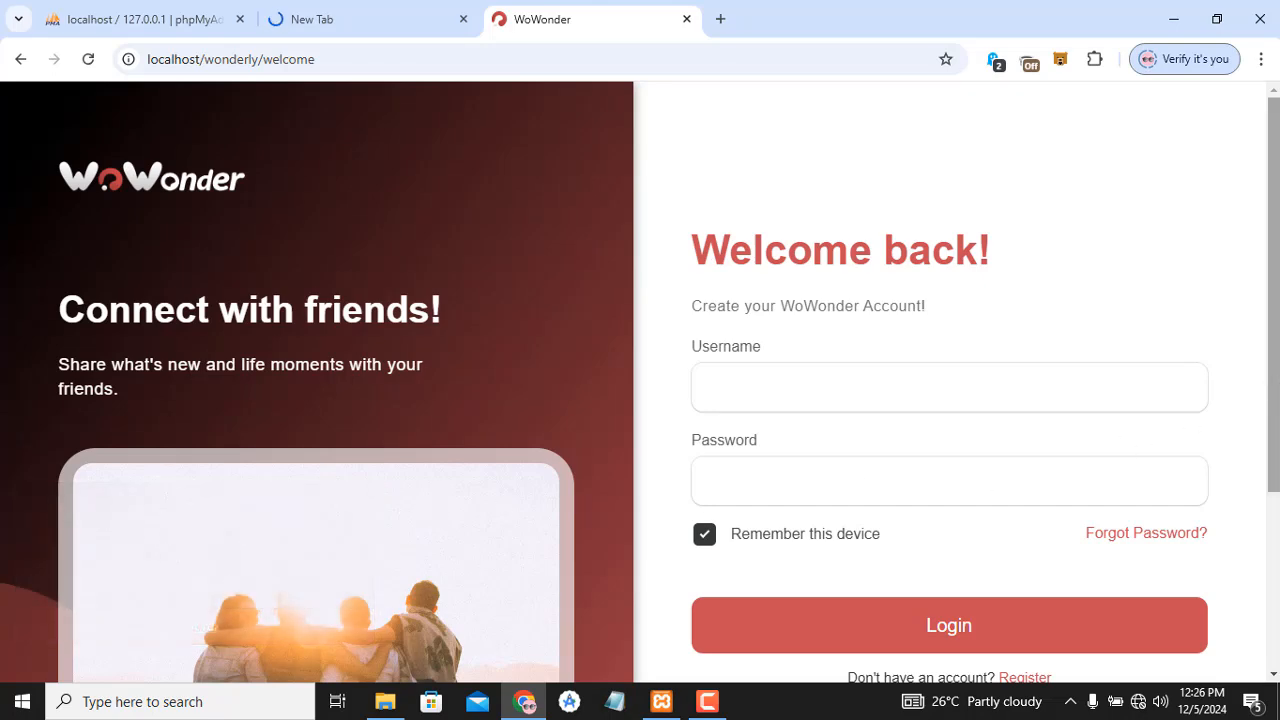
{"action": "left_click_drag", "start_coordinate": [1276, 389], "coordinate": [1275, 602]}
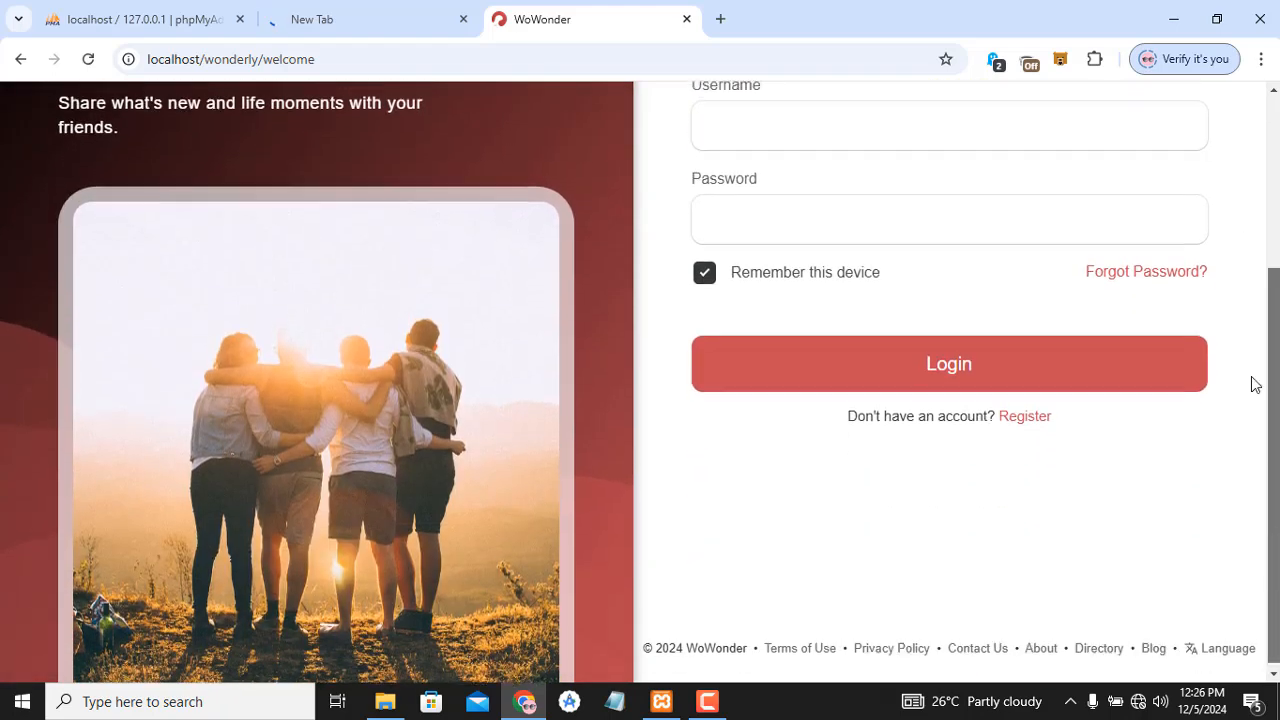
{"action": "left_click_drag", "start_coordinate": [1251, 380], "coordinate": [637, 40]}
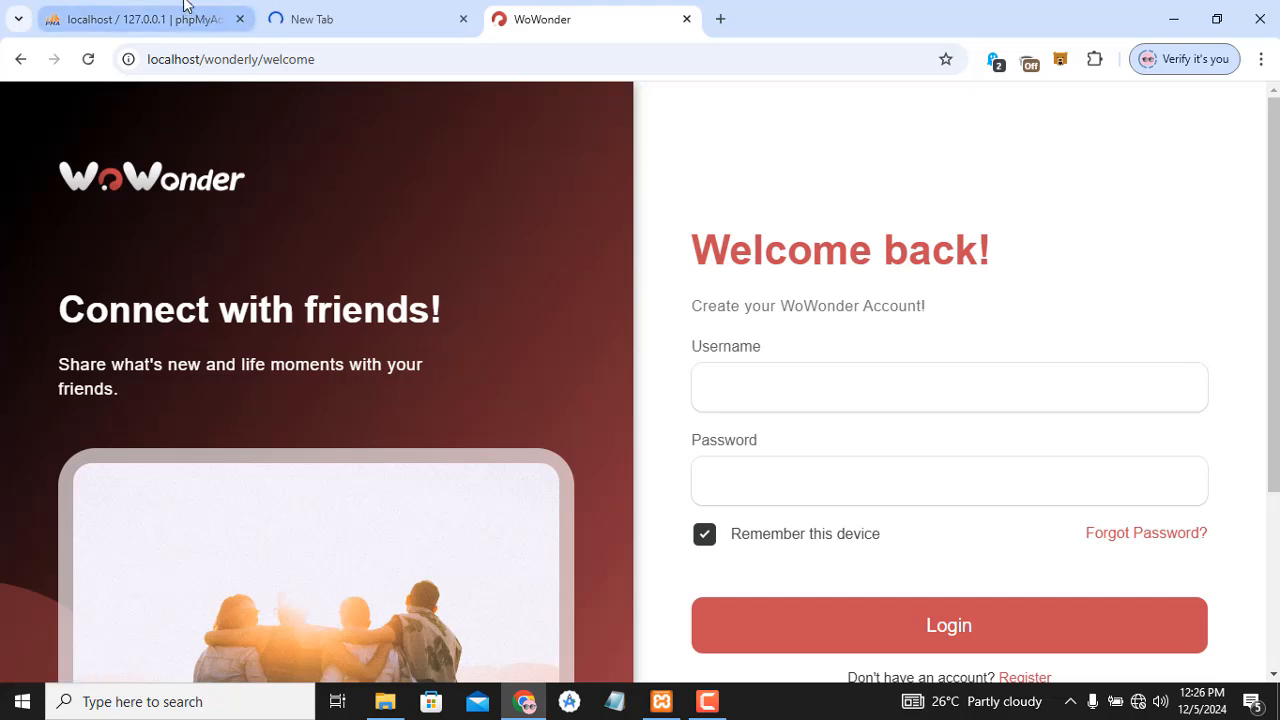
{"action": "left_click", "coordinate": [150, 19]}
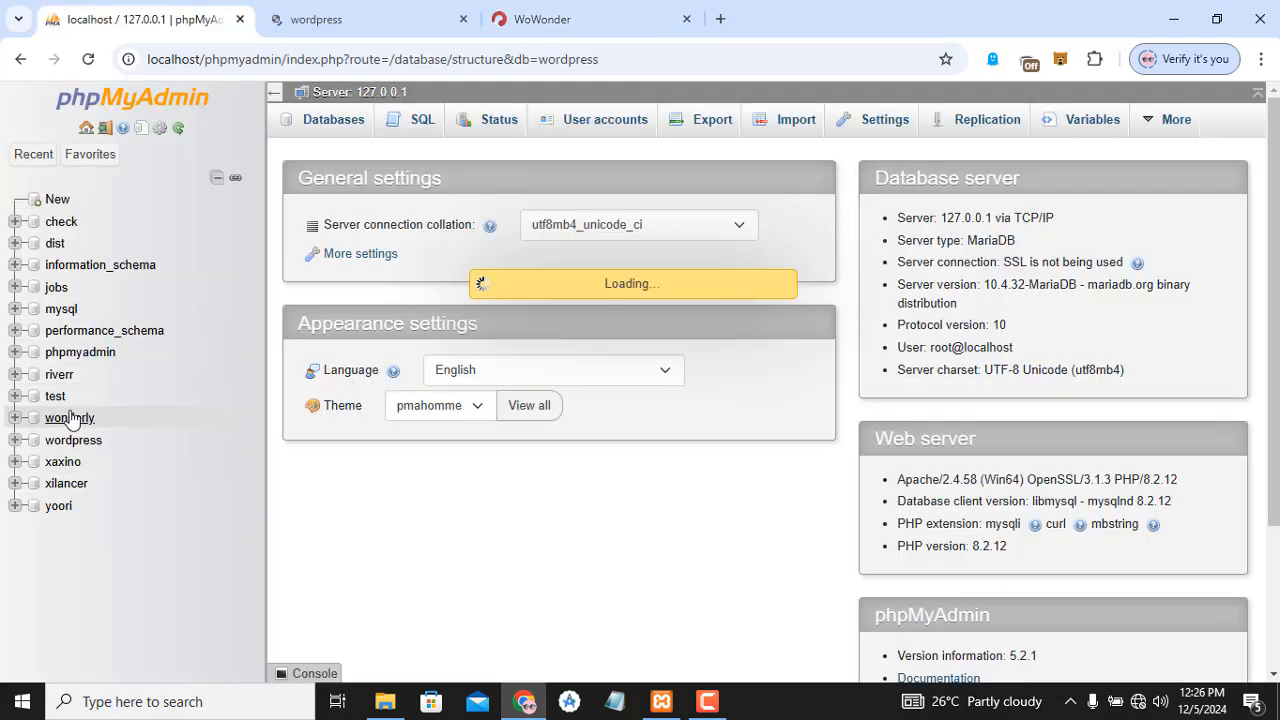
- View the WordPress site's About Us page, then return to the home page
{"action": "left_click", "coordinate": [405, 10]}
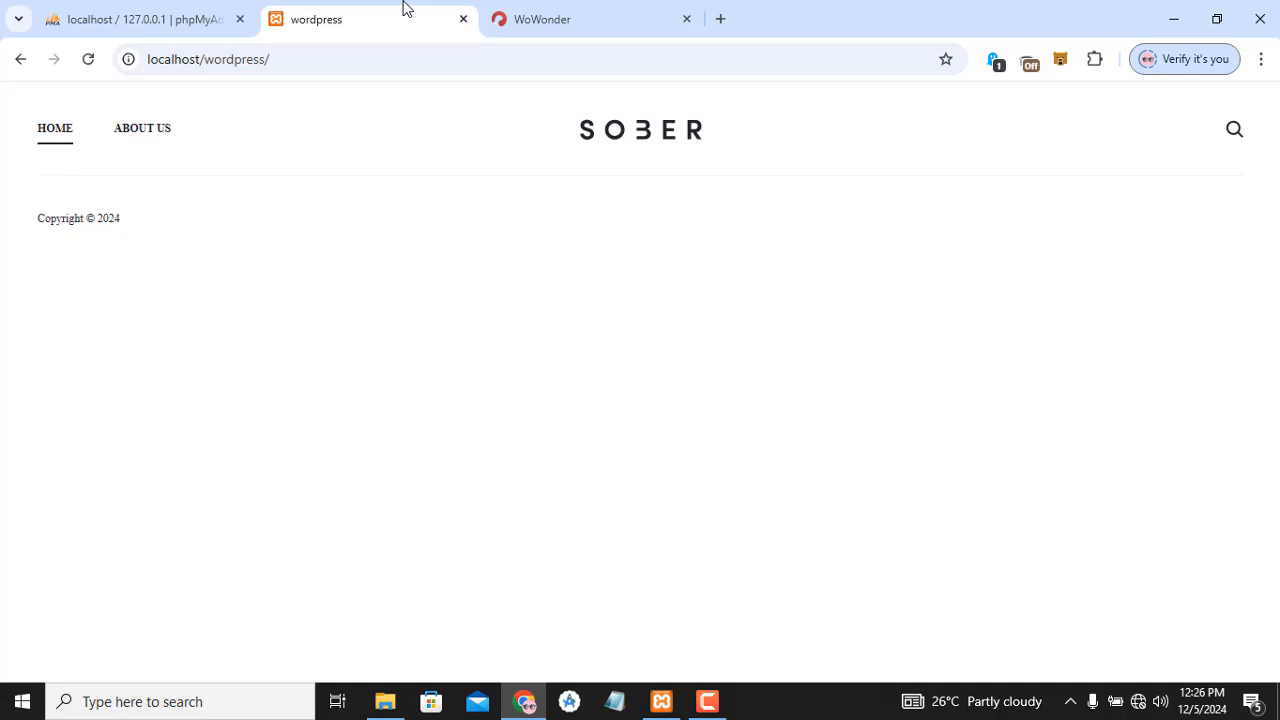
{"action": "left_click", "coordinate": [143, 140]}
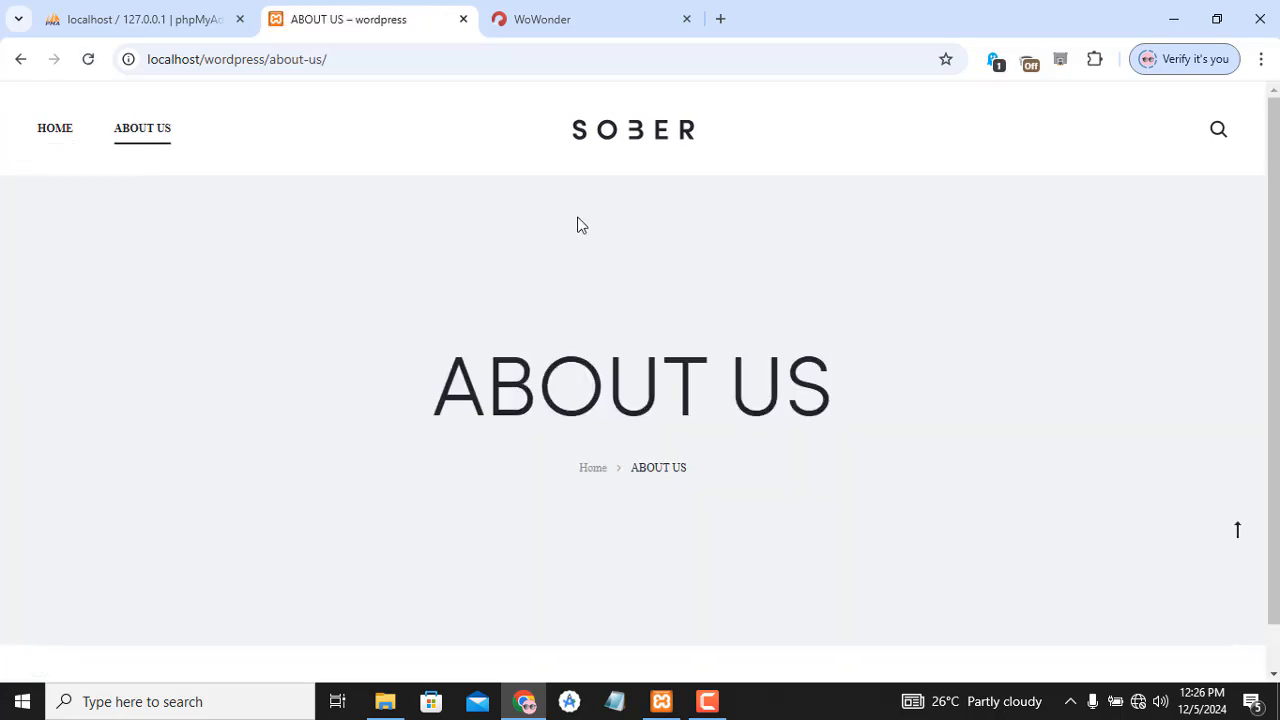
{"action": "scroll", "coordinate": [735, 180], "scroll_direction": "down", "scroll_amount": 2}
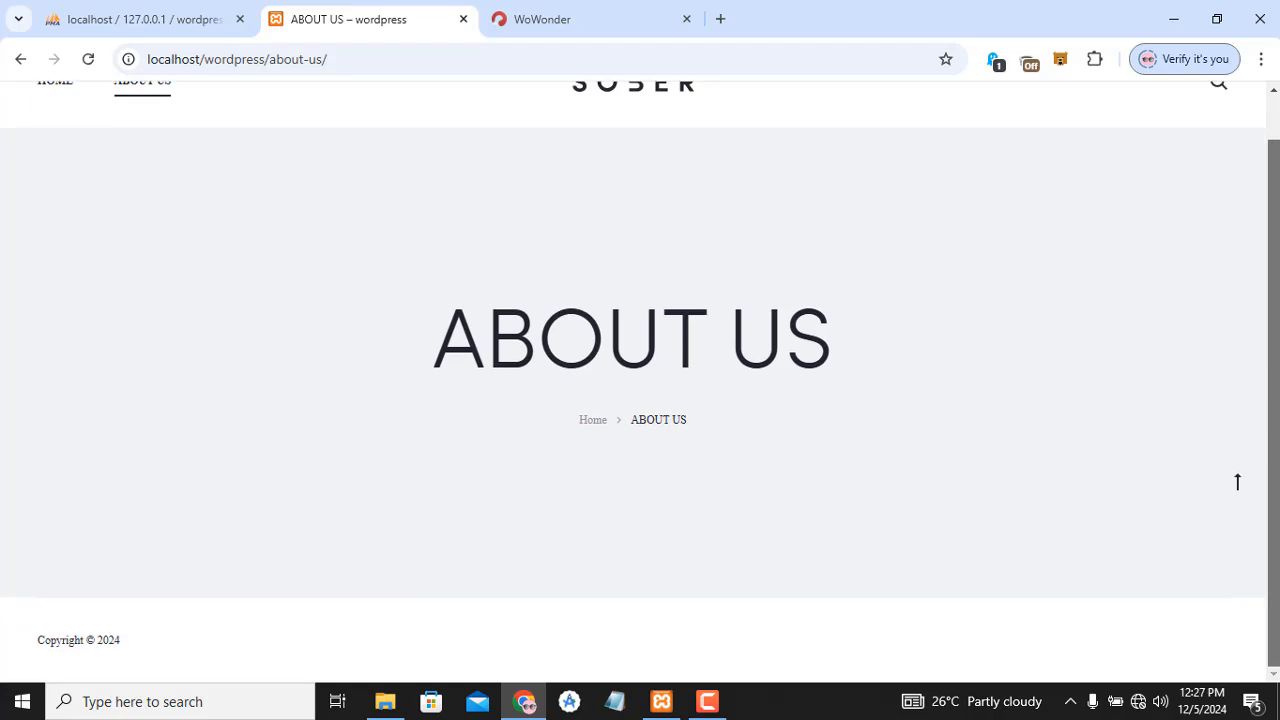
{"action": "scroll", "coordinate": [735, 180], "scroll_direction": "up", "scroll_amount": 2}
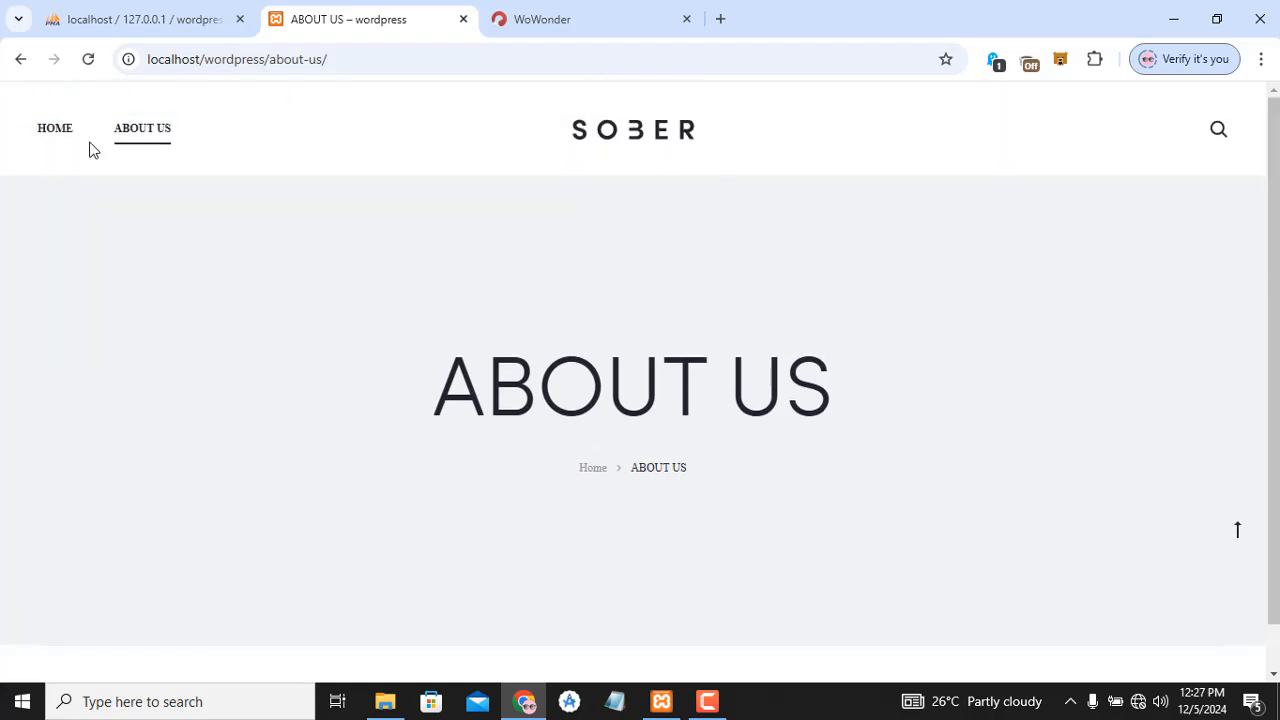
{"action": "left_click", "coordinate": [52, 134]}
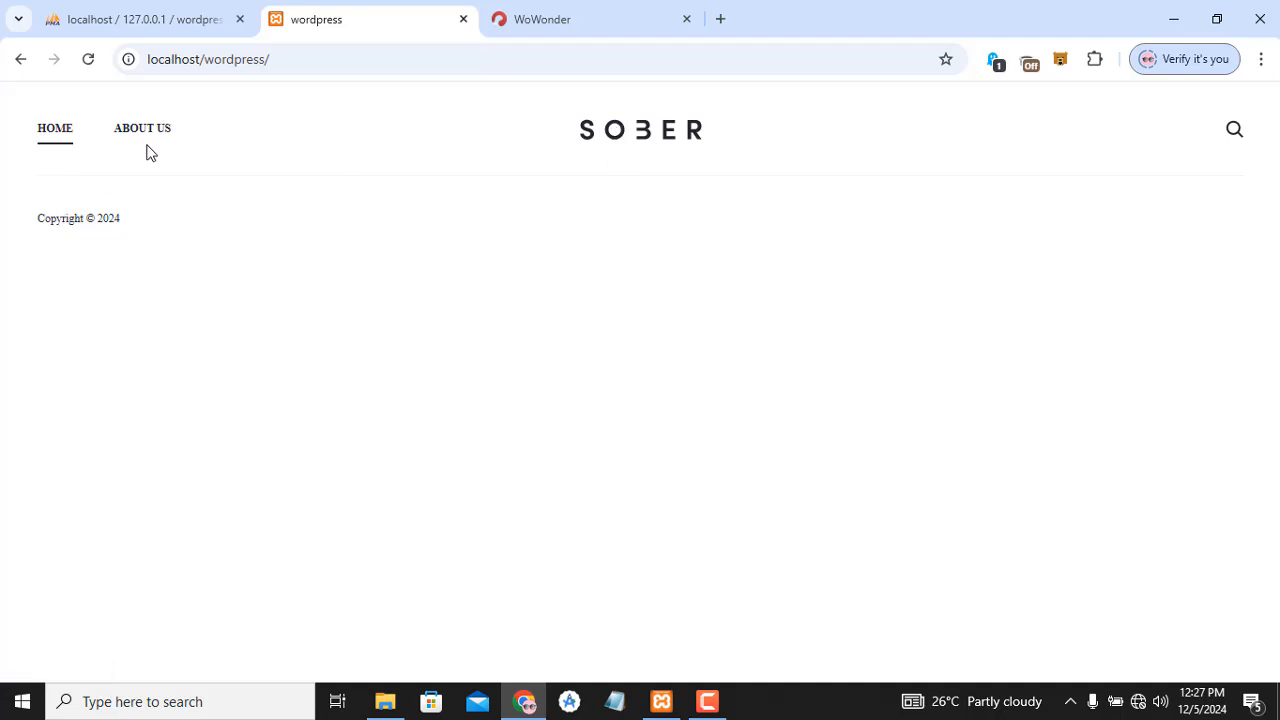
- Open the Our Team page under About Us, then go back home via the breadcrumb
{"action": "mouse_move", "coordinate": [148, 137]}
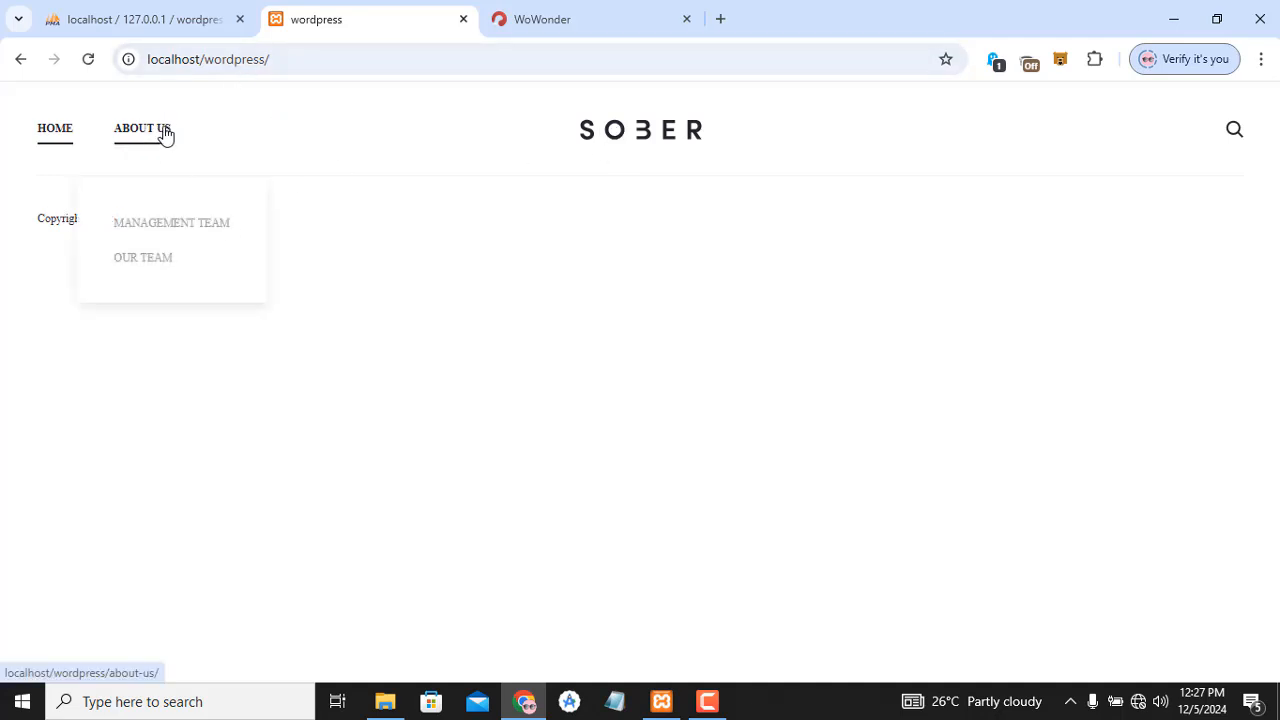
{"action": "left_click", "coordinate": [157, 262]}
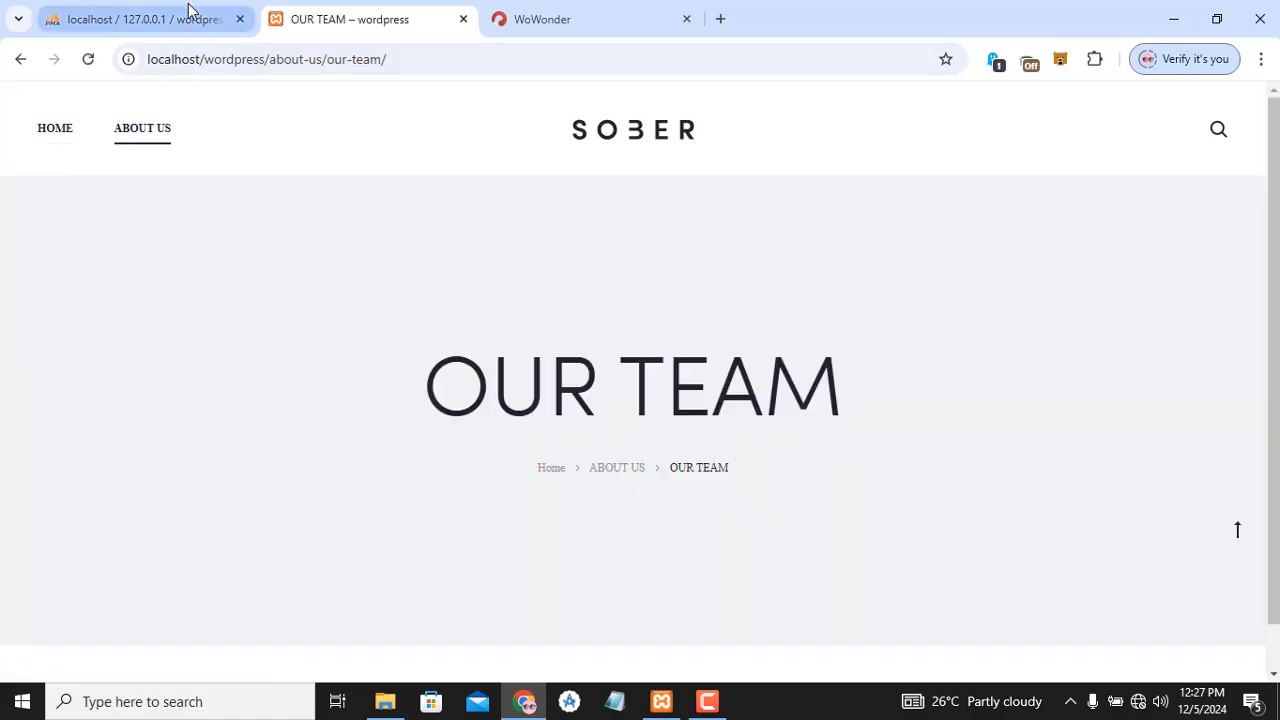
{"action": "left_click", "coordinate": [191, 14]}
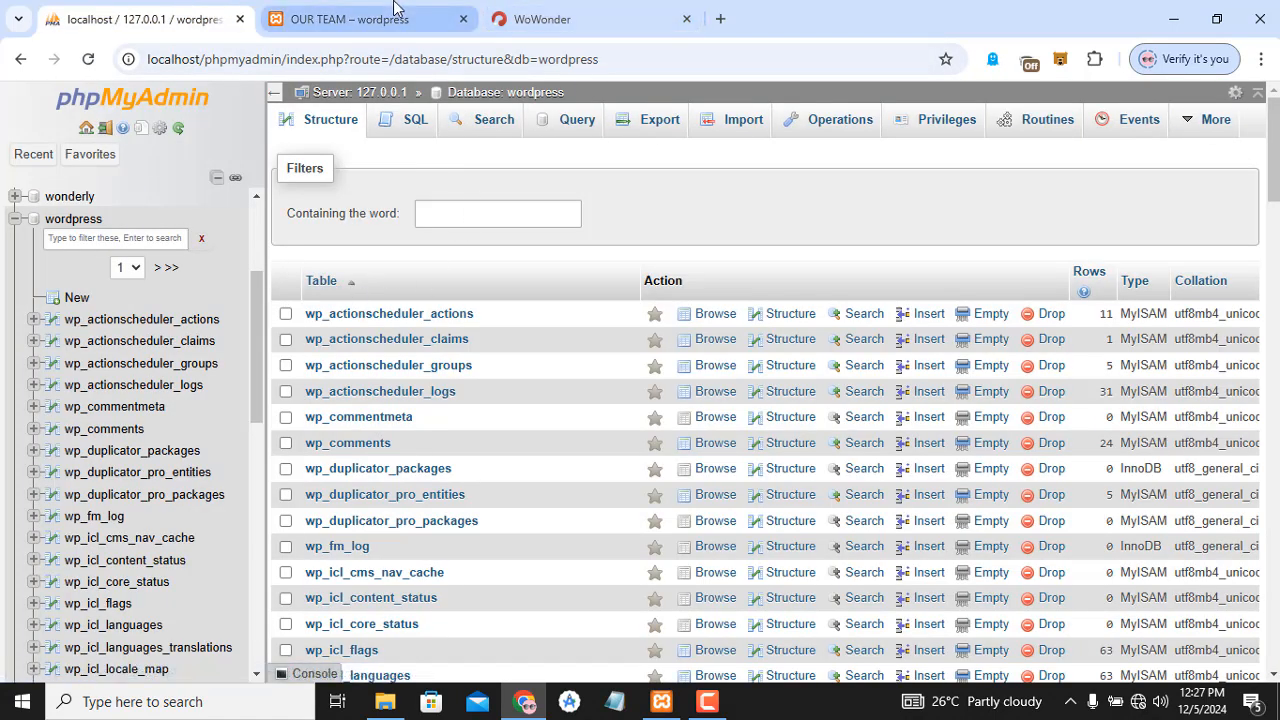
{"action": "left_click", "coordinate": [360, 19]}
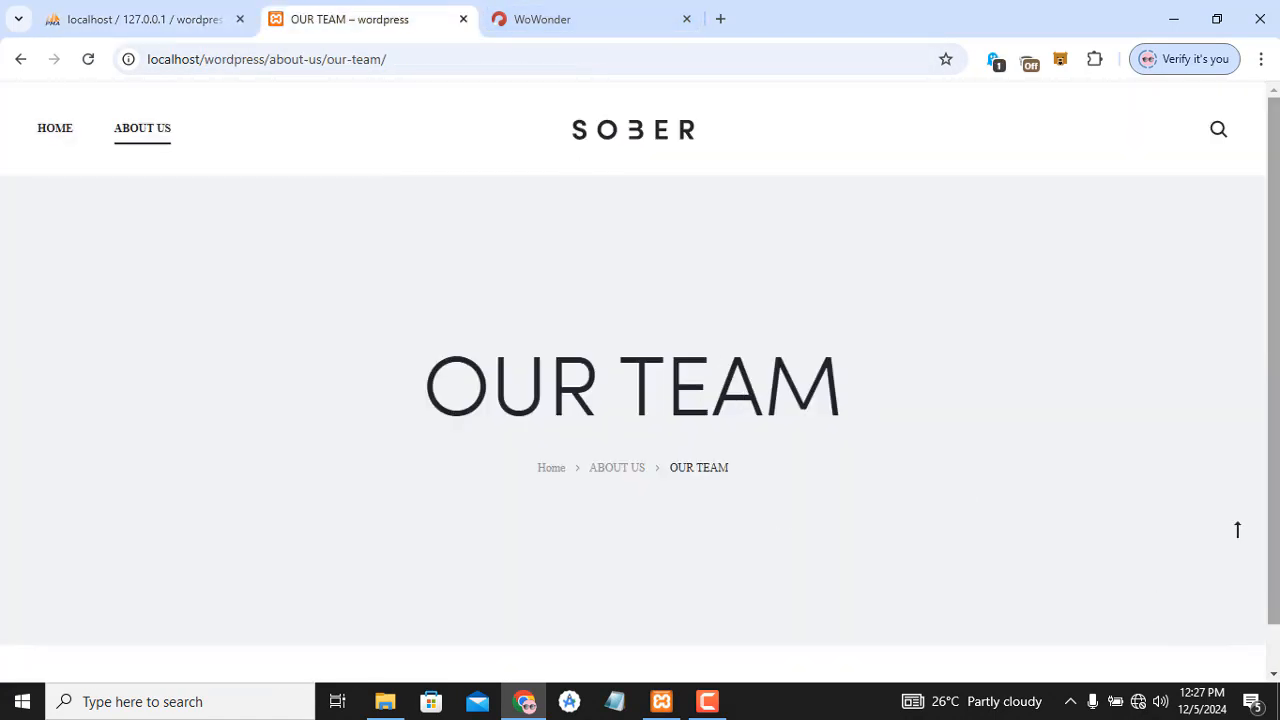
{"action": "scroll", "coordinate": [1273, 500], "scroll_direction": "down", "scroll_amount": 1}
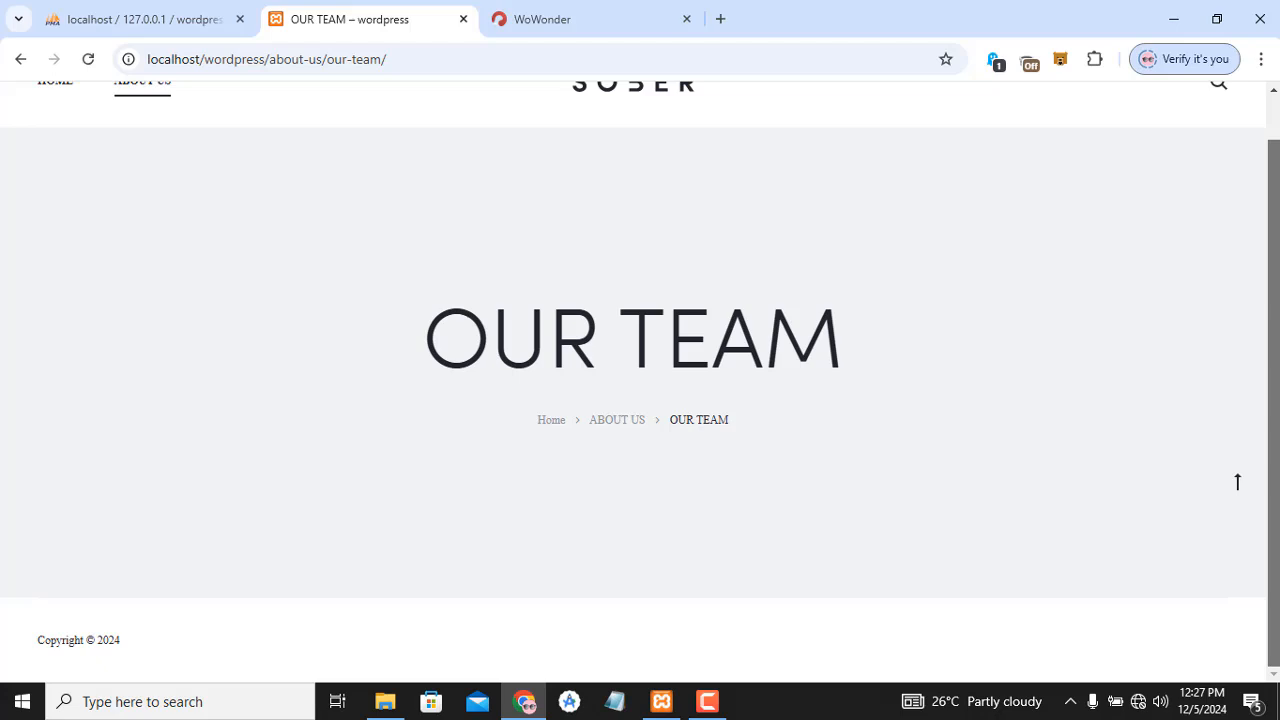
{"action": "left_click", "coordinate": [549, 421]}
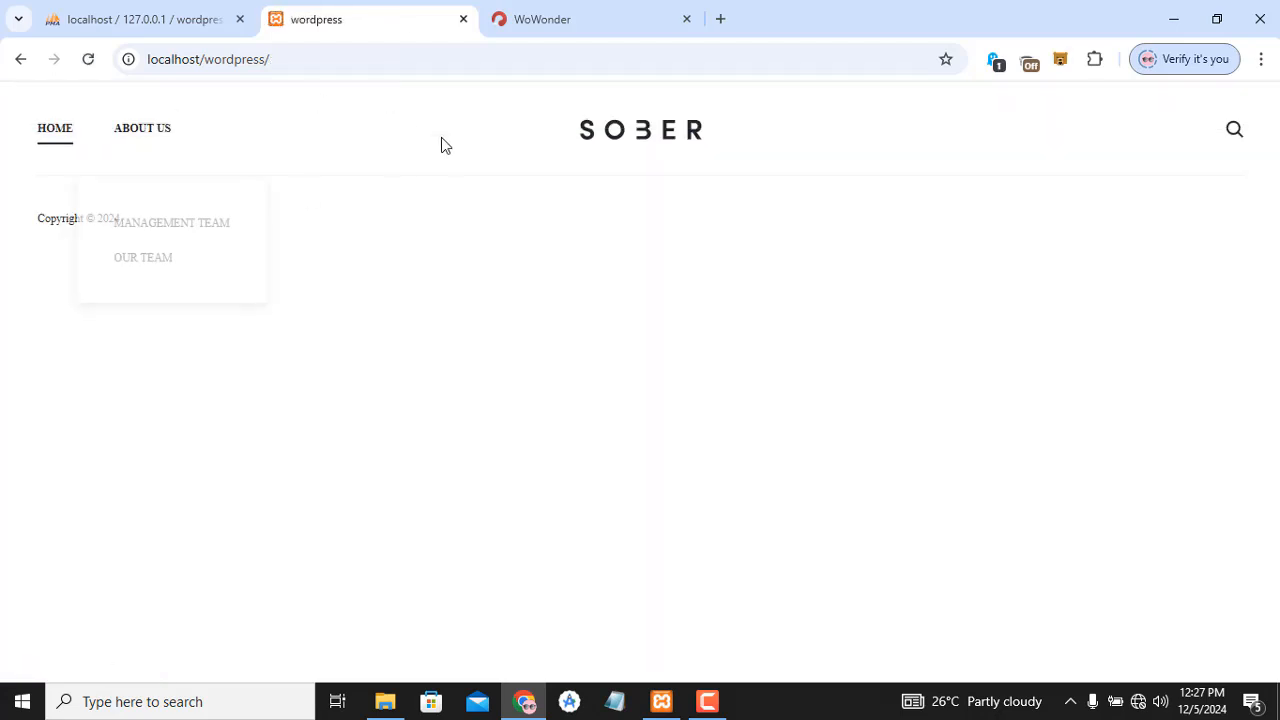
- Go to the phpMyAdmin server home and open the Databases list
{"action": "left_click", "coordinate": [167, 9]}
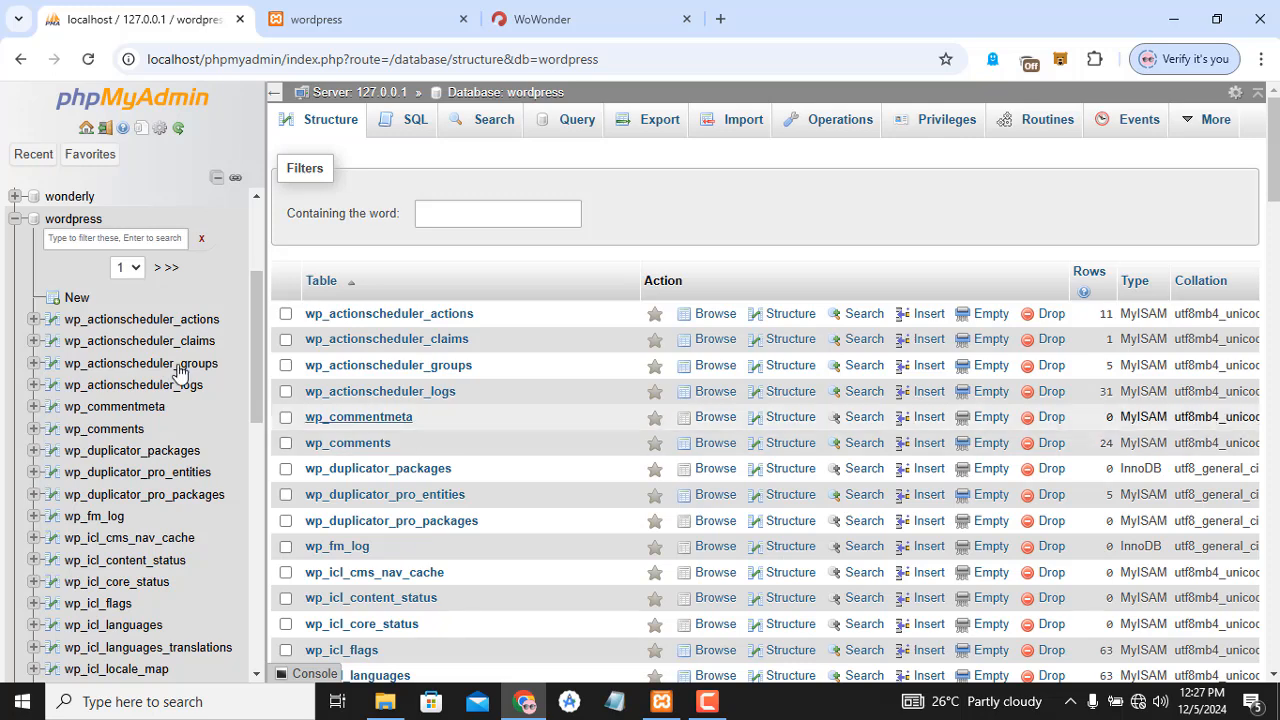
{"action": "left_click", "coordinate": [132, 99]}
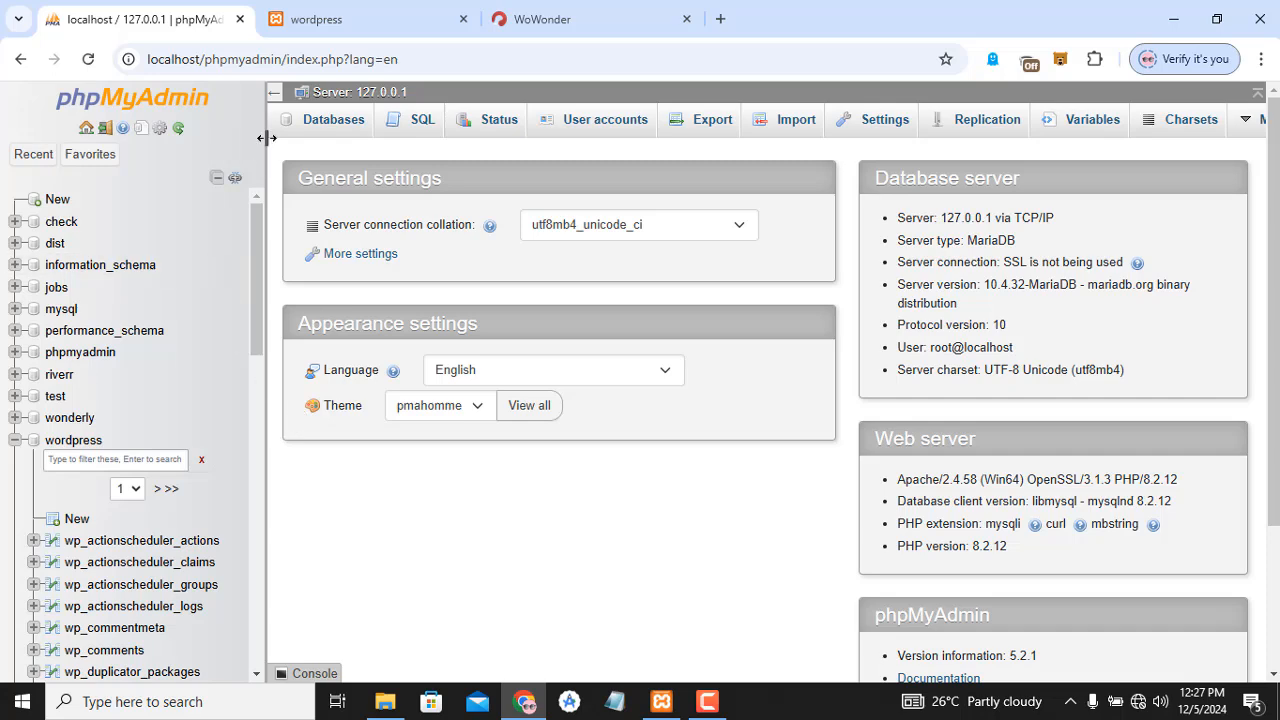
{"action": "left_click", "coordinate": [333, 128]}
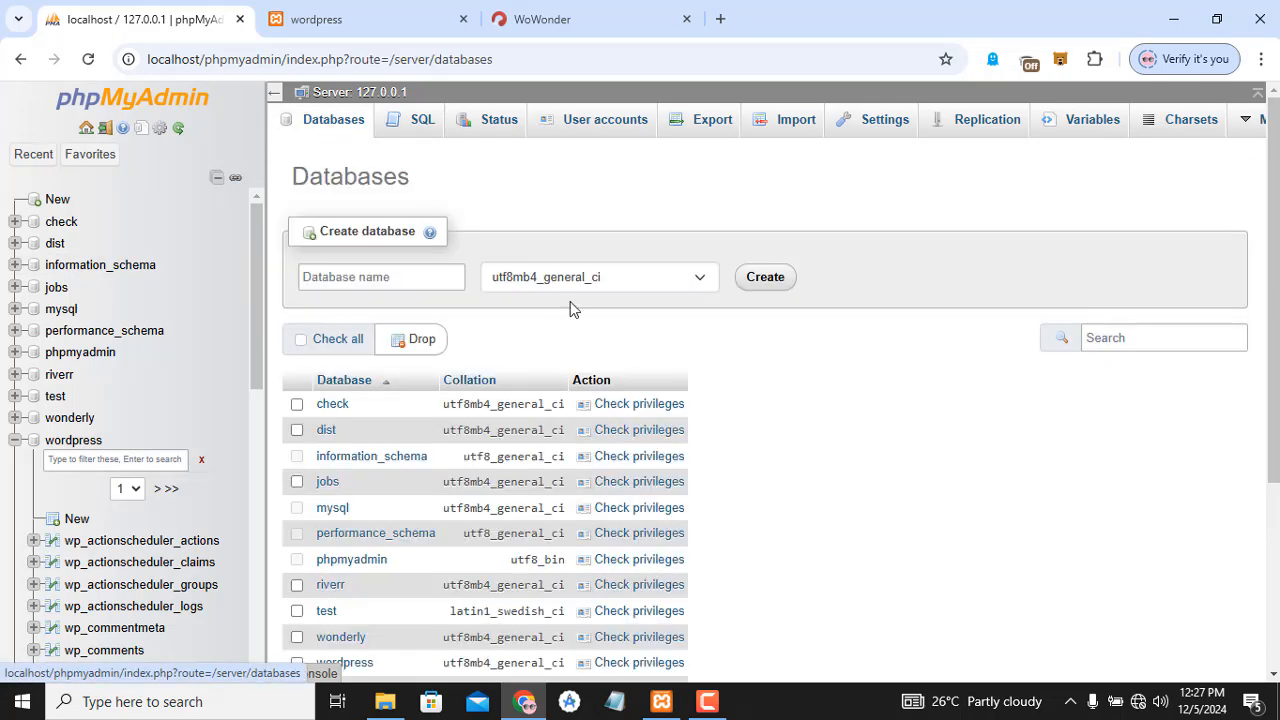
- Try creating a database named check, which already exists
{"action": "left_click", "coordinate": [397, 273]}
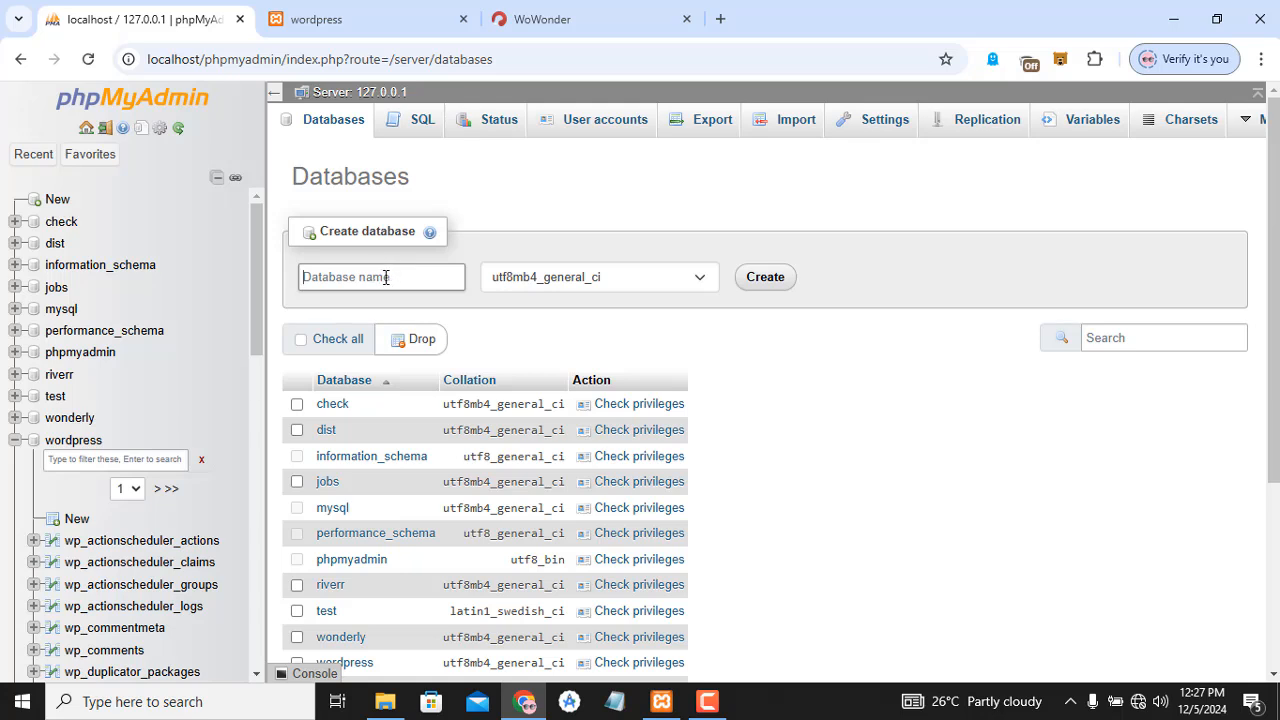
{"action": "type", "text": "t"}
{"action": "key", "text": "BackSpace"}
{"action": "type", "text": "check"}
{"action": "left_click", "coordinate": [765, 277]}
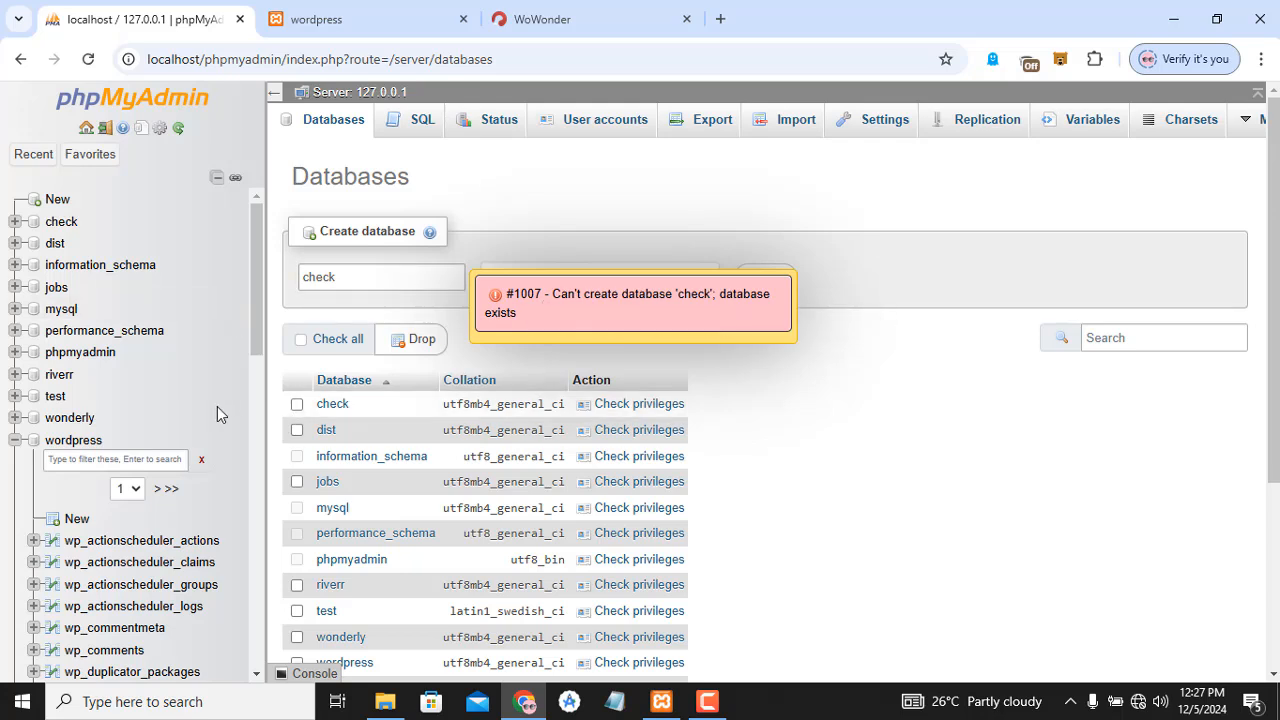
- Dismiss the already-exists error and create the divdigital database instead
{"action": "key", "text": "BackSpace"}
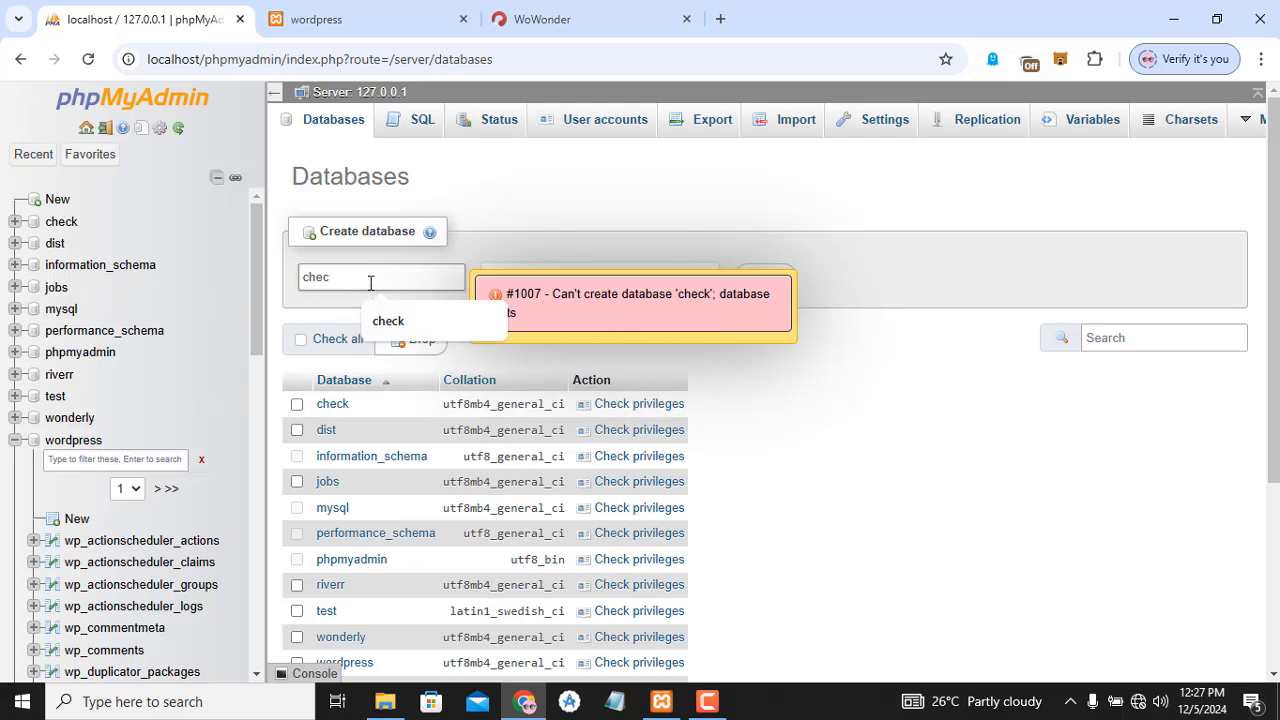
{"action": "key", "text": "BackSpace"}
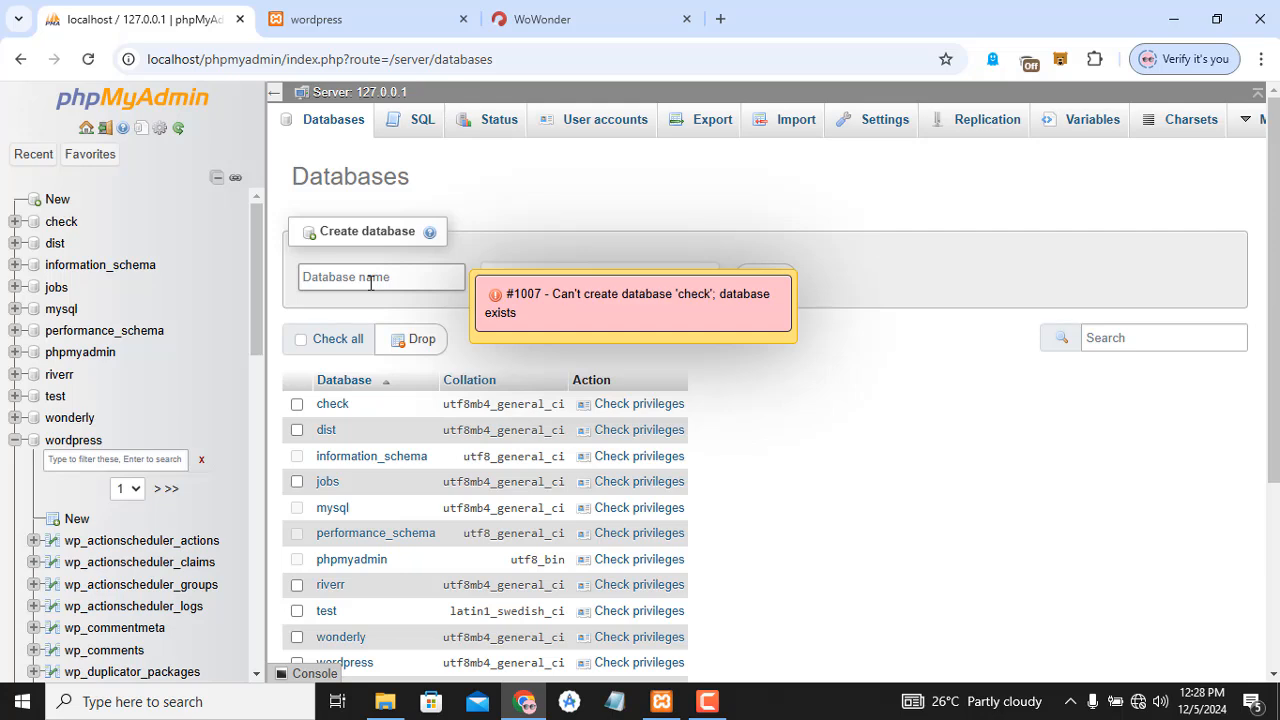
{"action": "type", "text": "divdigital"}
{"action": "left_click", "coordinate": [785, 290]}
{"action": "left_click", "coordinate": [773, 289]}
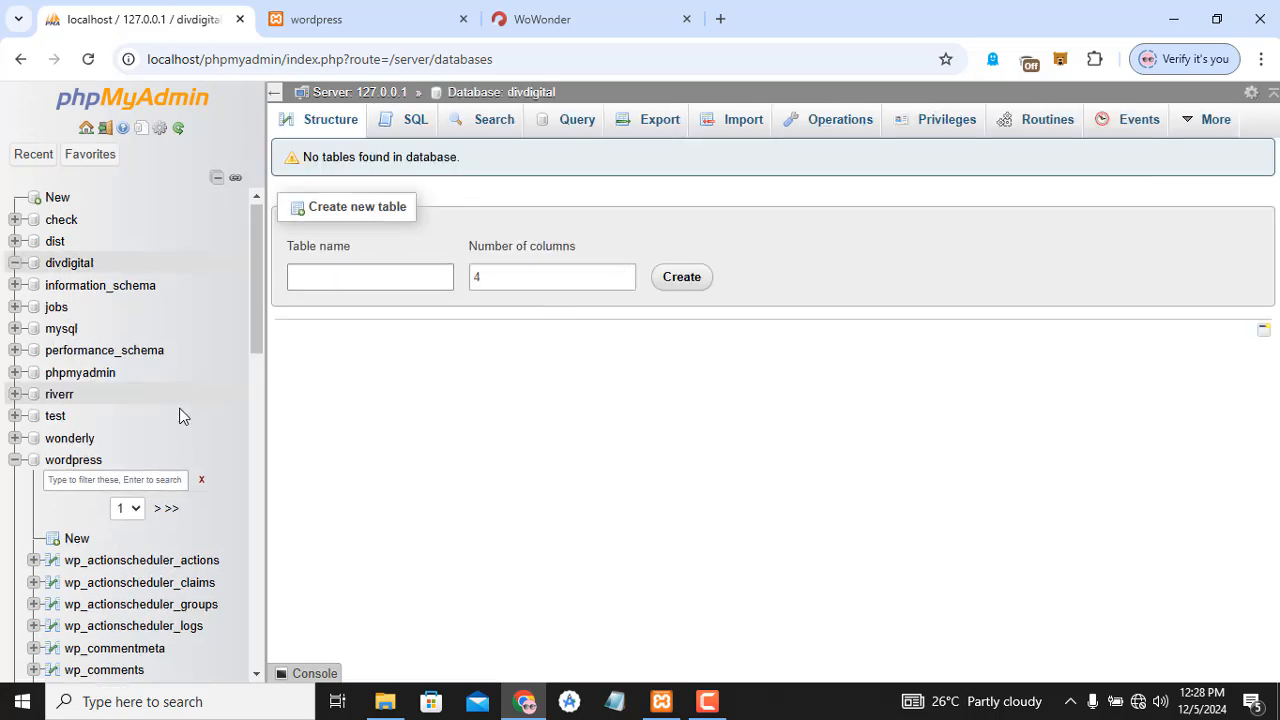
{"action": "scroll", "coordinate": [177, 414], "scroll_direction": "down", "scroll_amount": 1}
- Open divdigital, then look at the riverr and wonderly databases' tables
{"action": "left_click", "coordinate": [68, 219]}
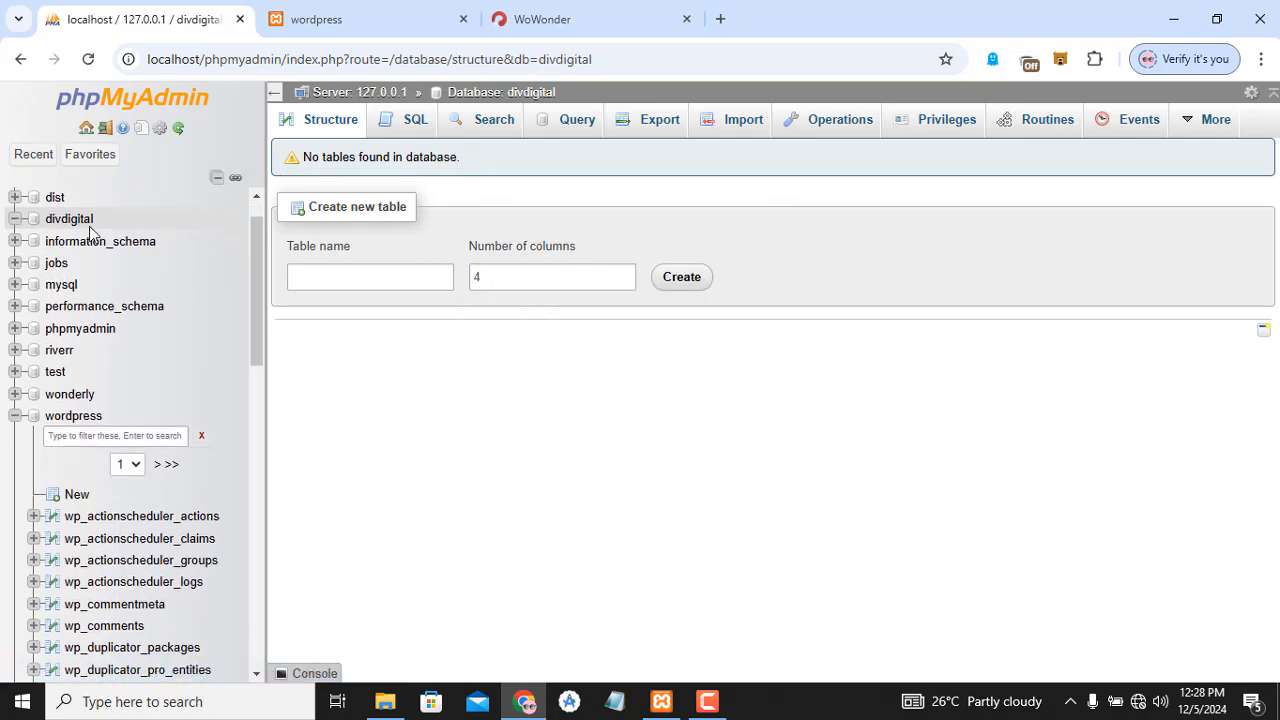
{"action": "left_click", "coordinate": [72, 218]}
{"action": "left_click", "coordinate": [60, 351]}
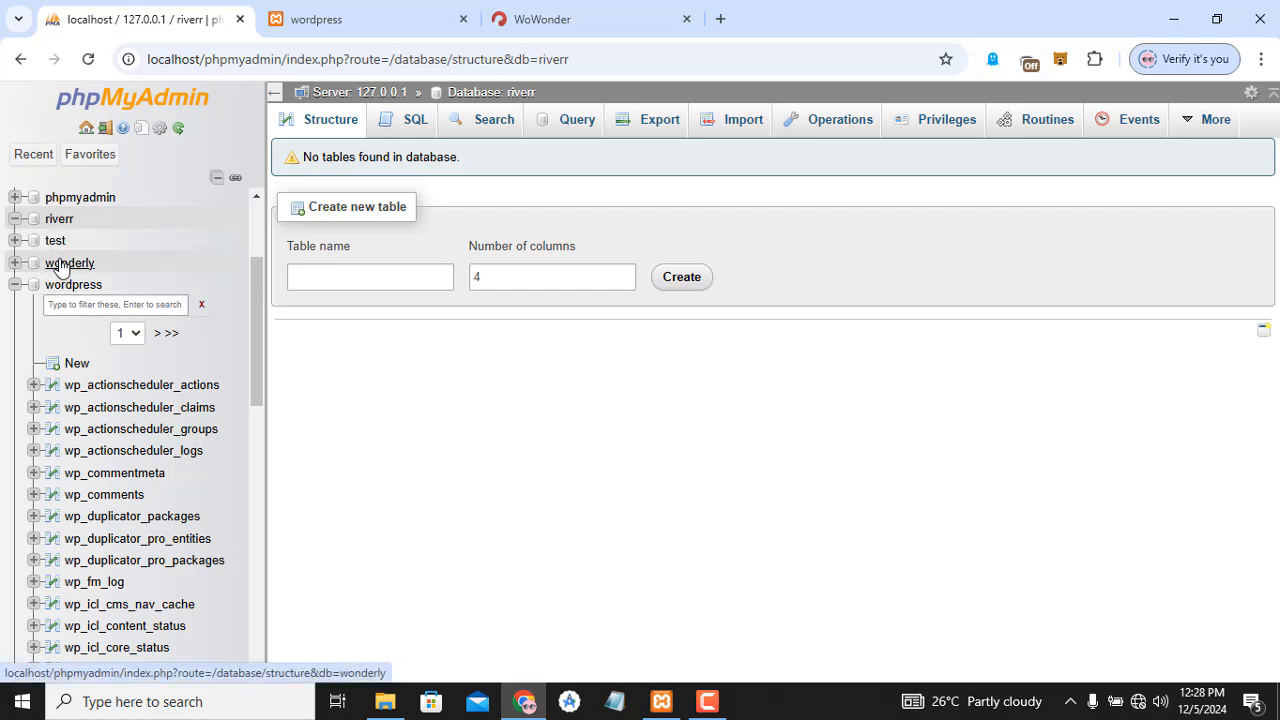
{"action": "left_click", "coordinate": [60, 264]}
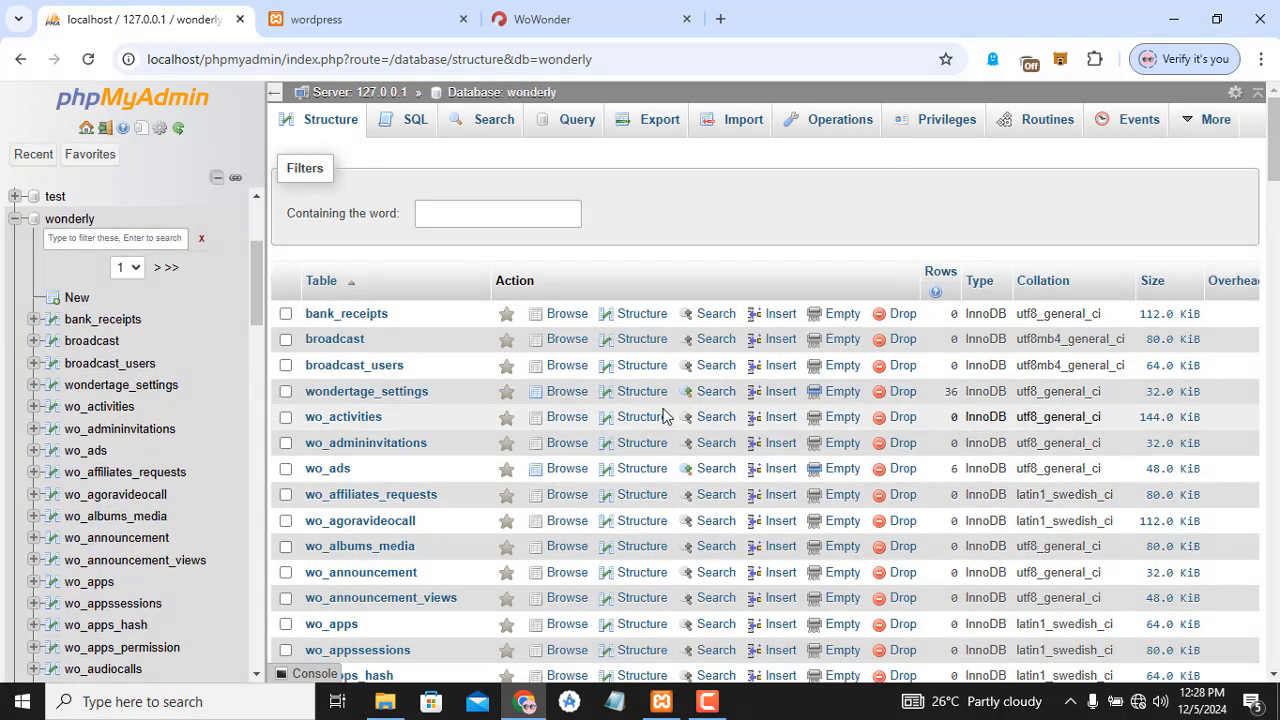
- Return to the empty divdigital database and bring File Explorer to the front
{"action": "scroll", "coordinate": [1273, 150], "scroll_direction": "down", "scroll_amount": 3}
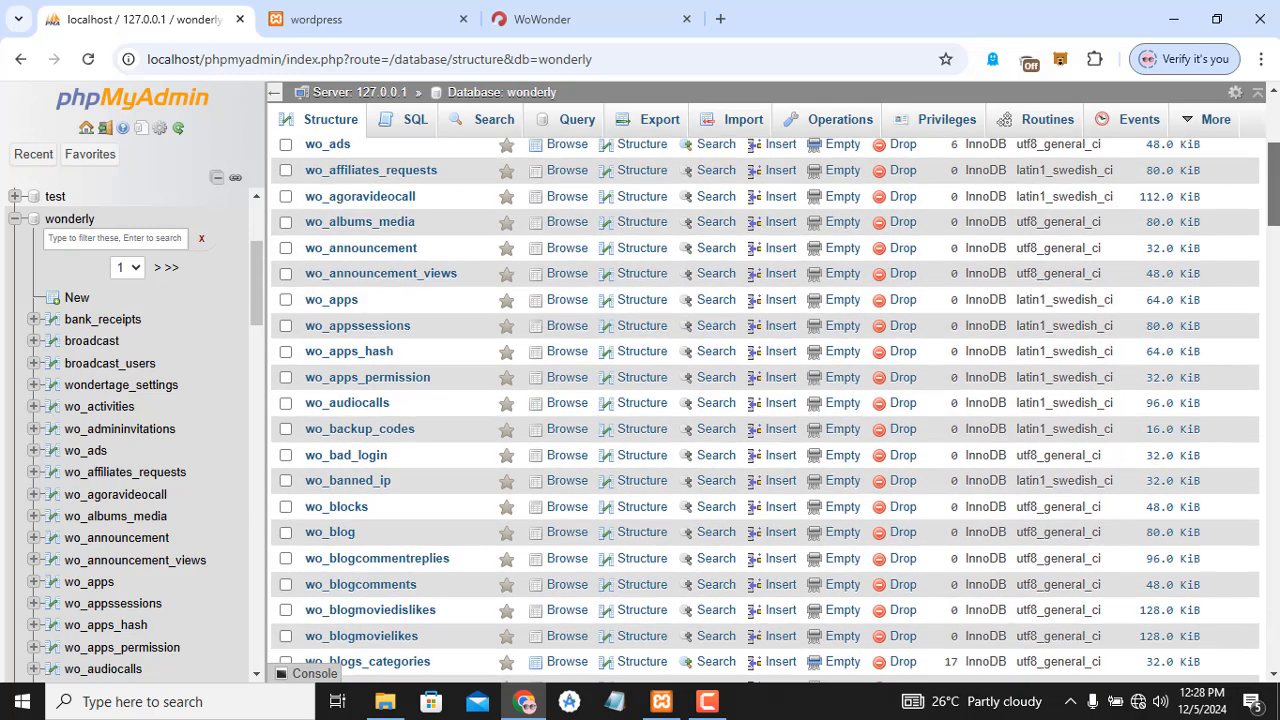
{"action": "scroll", "coordinate": [345, 283], "scroll_direction": "down", "scroll_amount": 2}
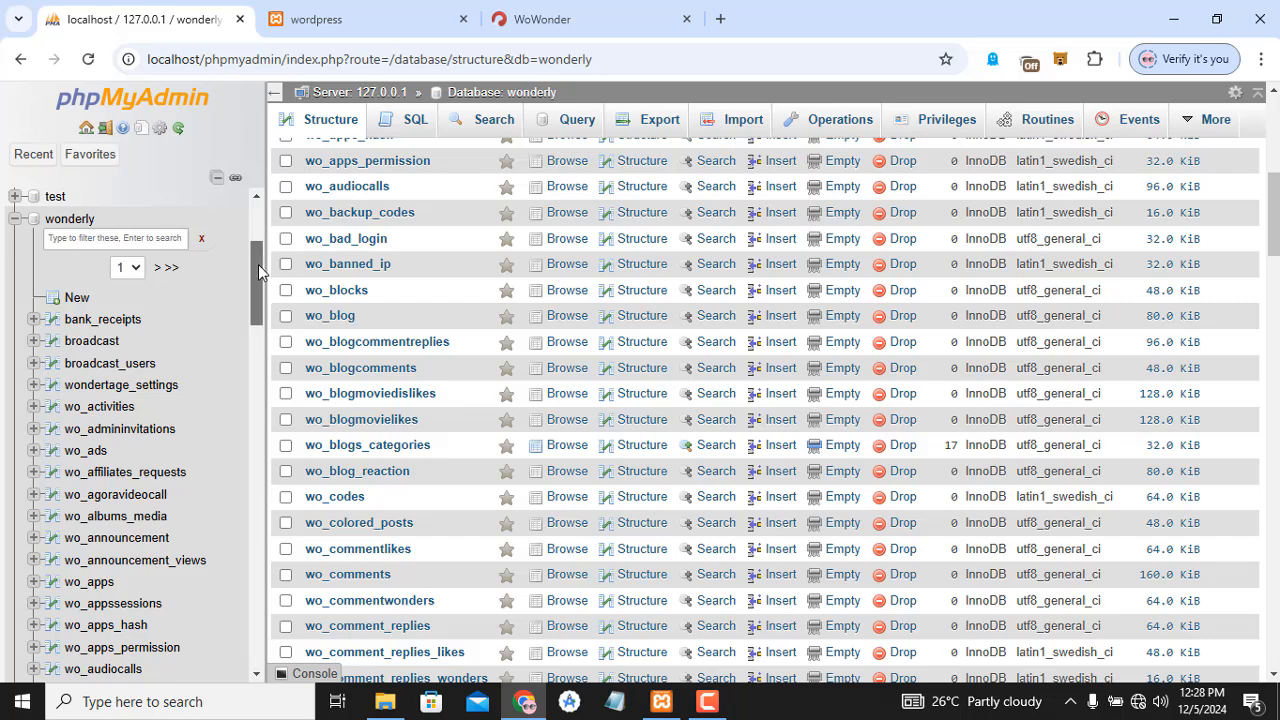
{"action": "left_click_drag", "start_coordinate": [258, 270], "coordinate": [261, 205]}
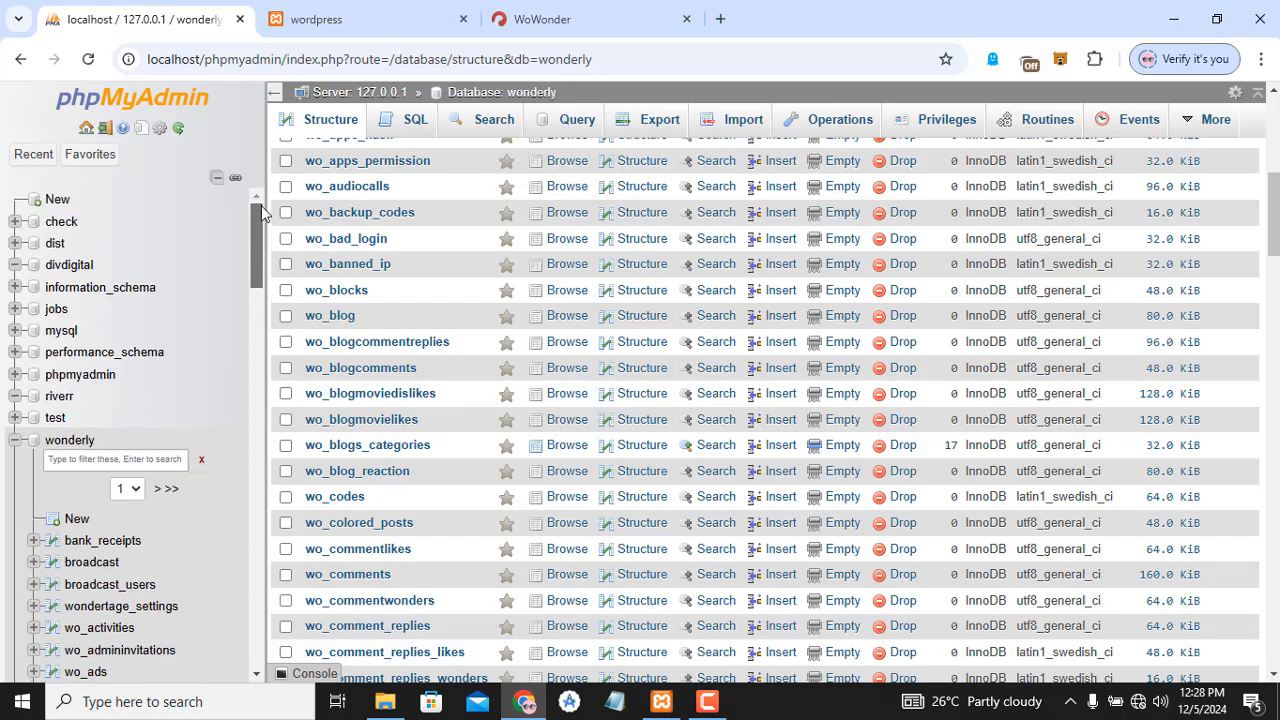
{"action": "left_click", "coordinate": [70, 266]}
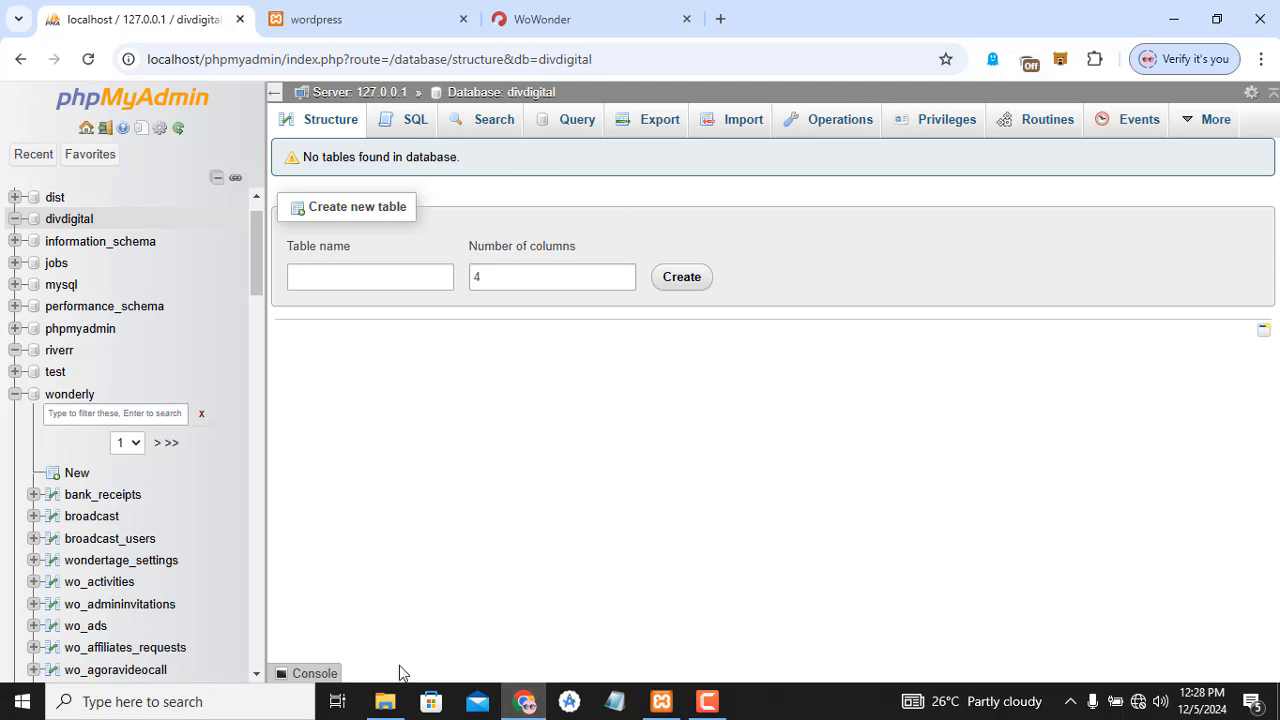
{"action": "left_click", "coordinate": [385, 701]}
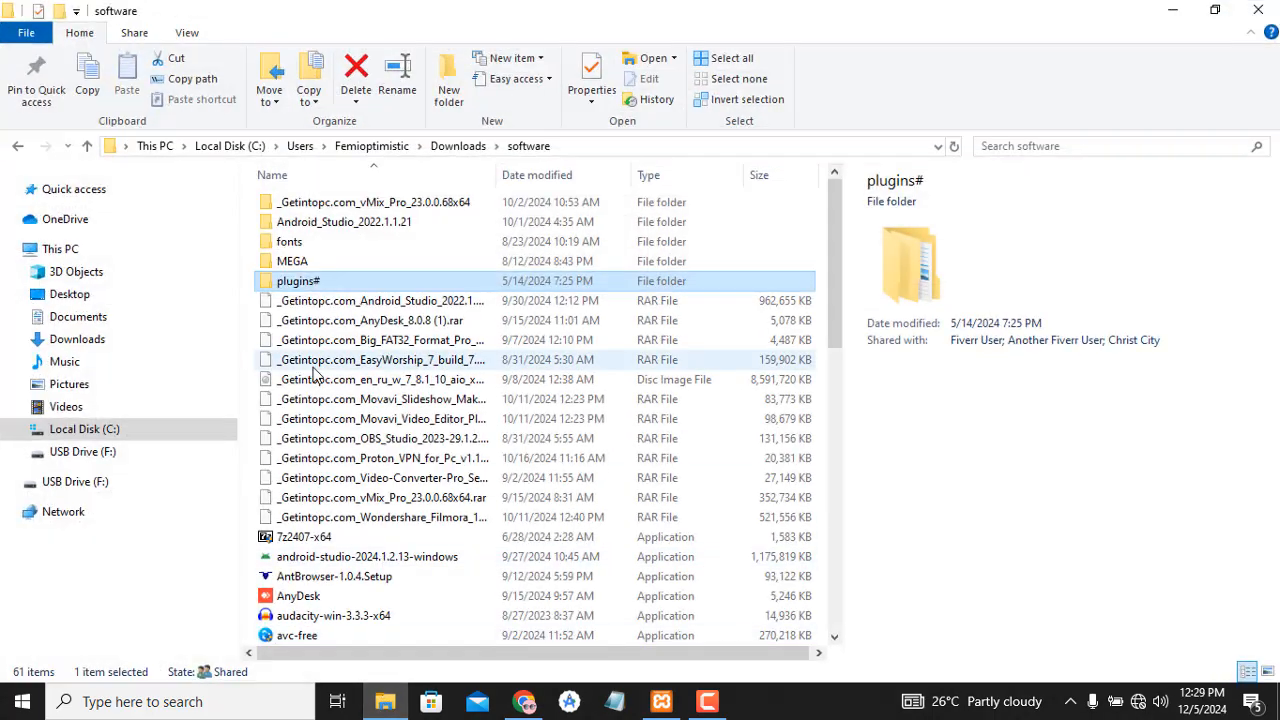
- Browse This PC > Local Disk (C:) and open the xampp folder, after briefly checking xampp2
{"action": "left_click", "coordinate": [96, 258]}
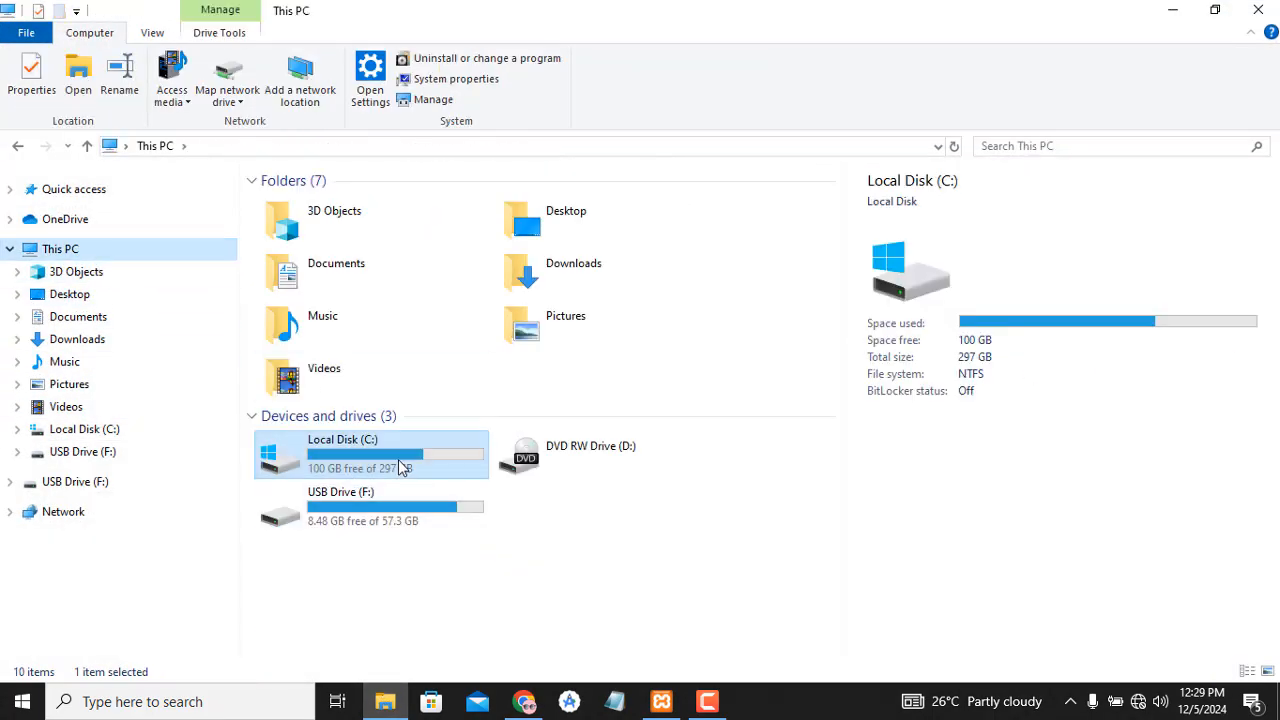
{"action": "left_click", "coordinate": [400, 467]}
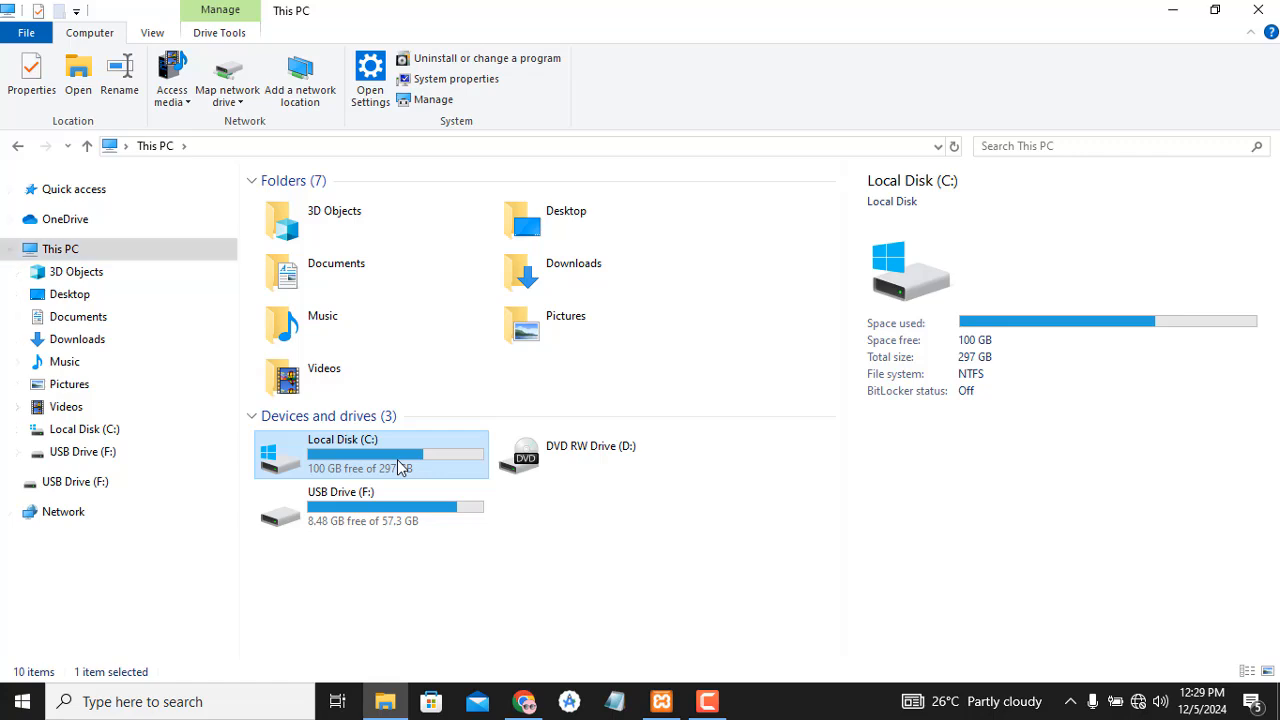
{"action": "double_click", "coordinate": [400, 467]}
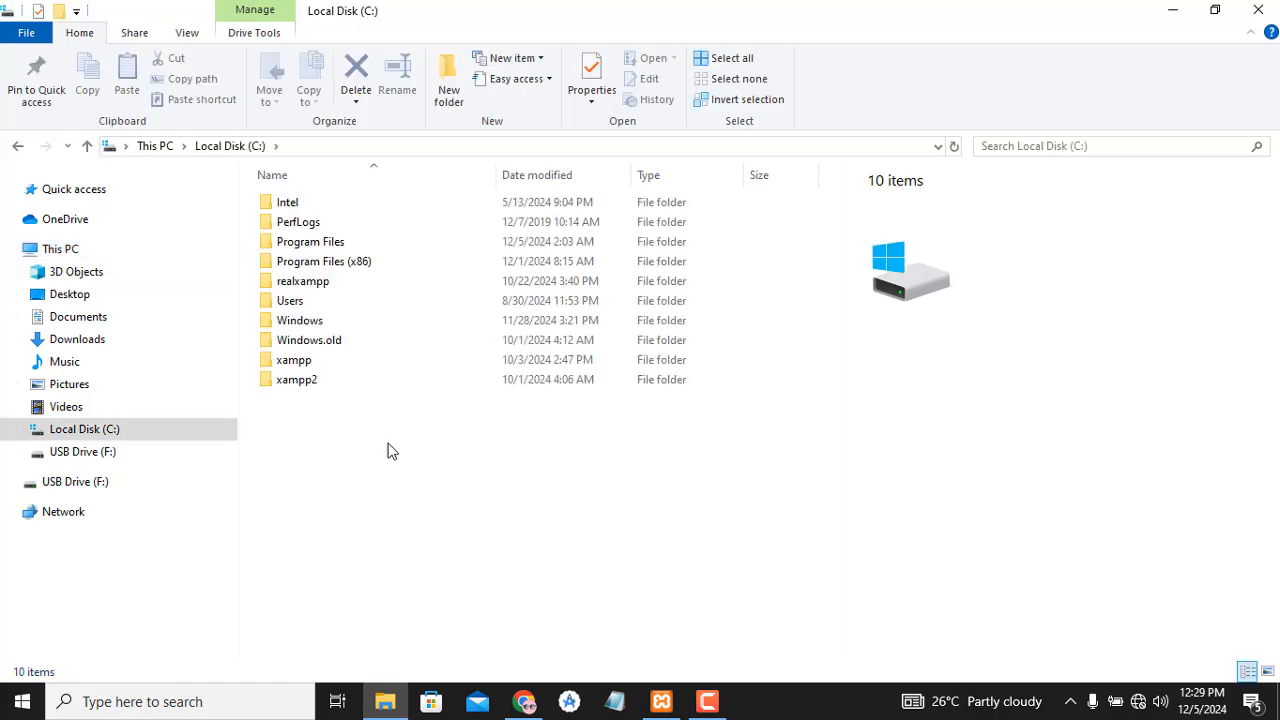
{"action": "double_click", "coordinate": [362, 381]}
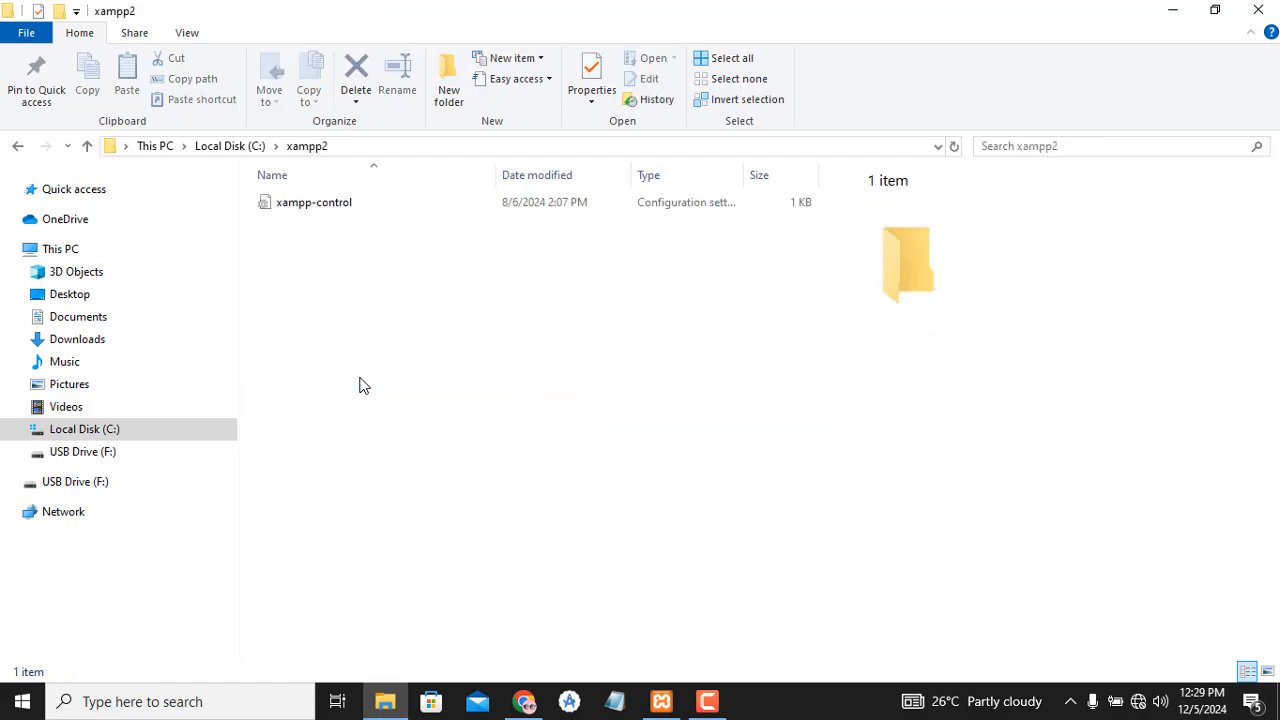
{"action": "key", "text": "BackSpace"}
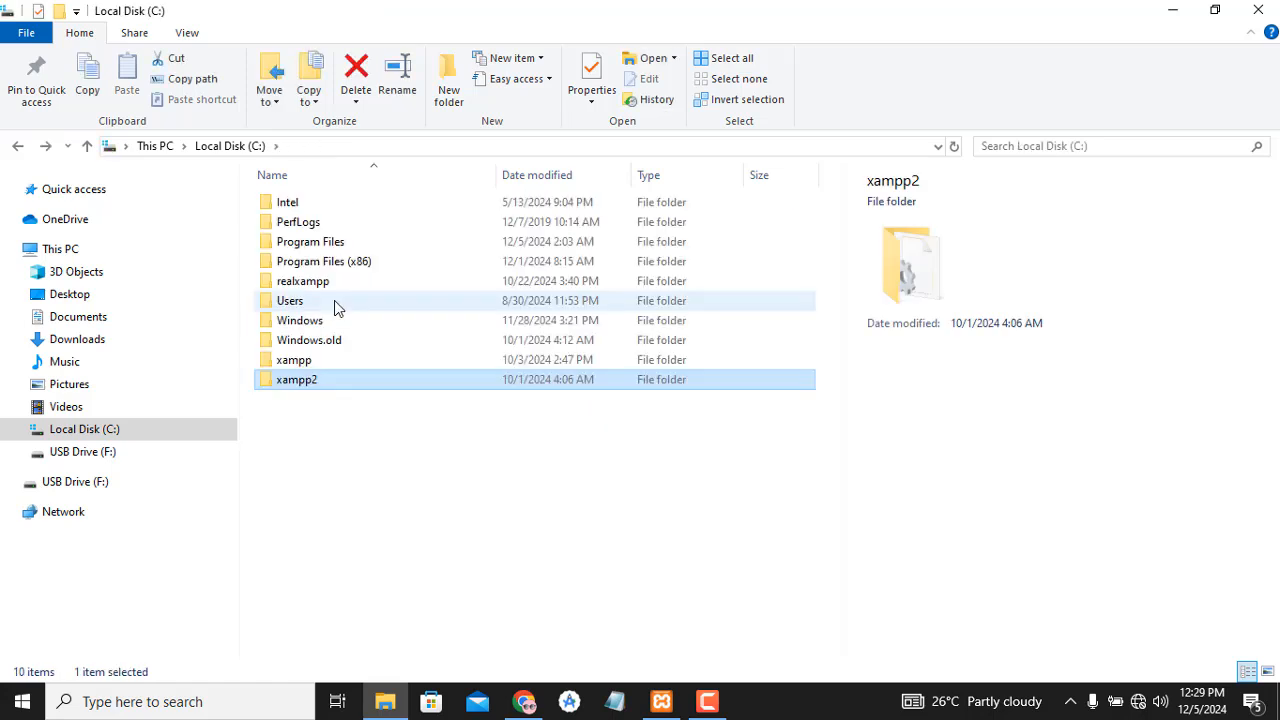
{"action": "double_click", "coordinate": [320, 362]}
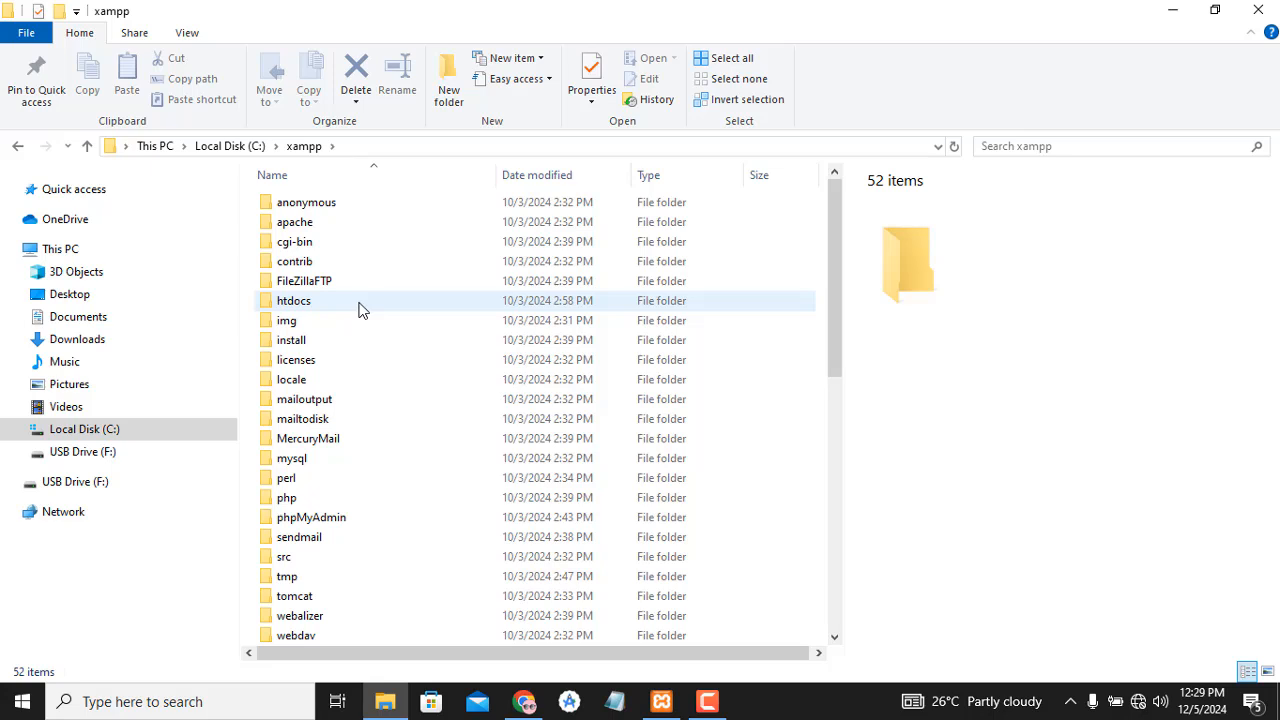
- Navigate File Explorer to C:\xampp\htdocs after briefly checking the xampp2 folder
{"action": "double_click", "coordinate": [360, 310]}
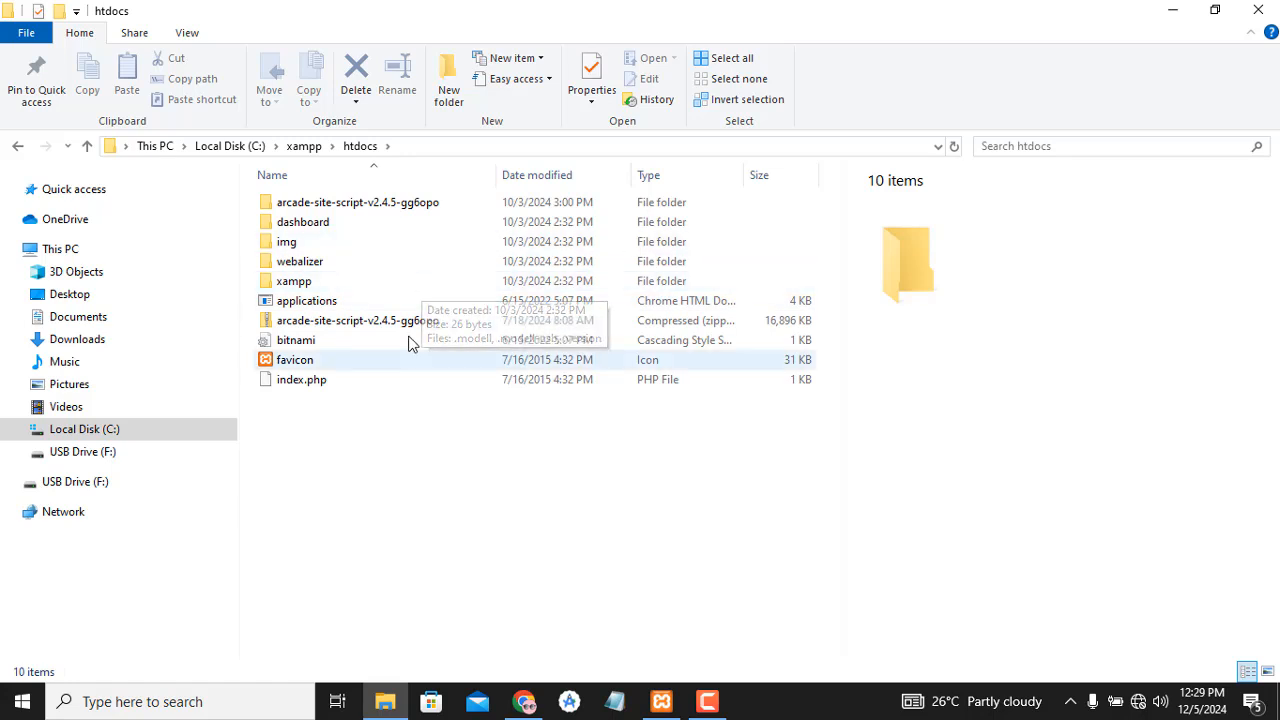
{"action": "left_click", "coordinate": [301, 147]}
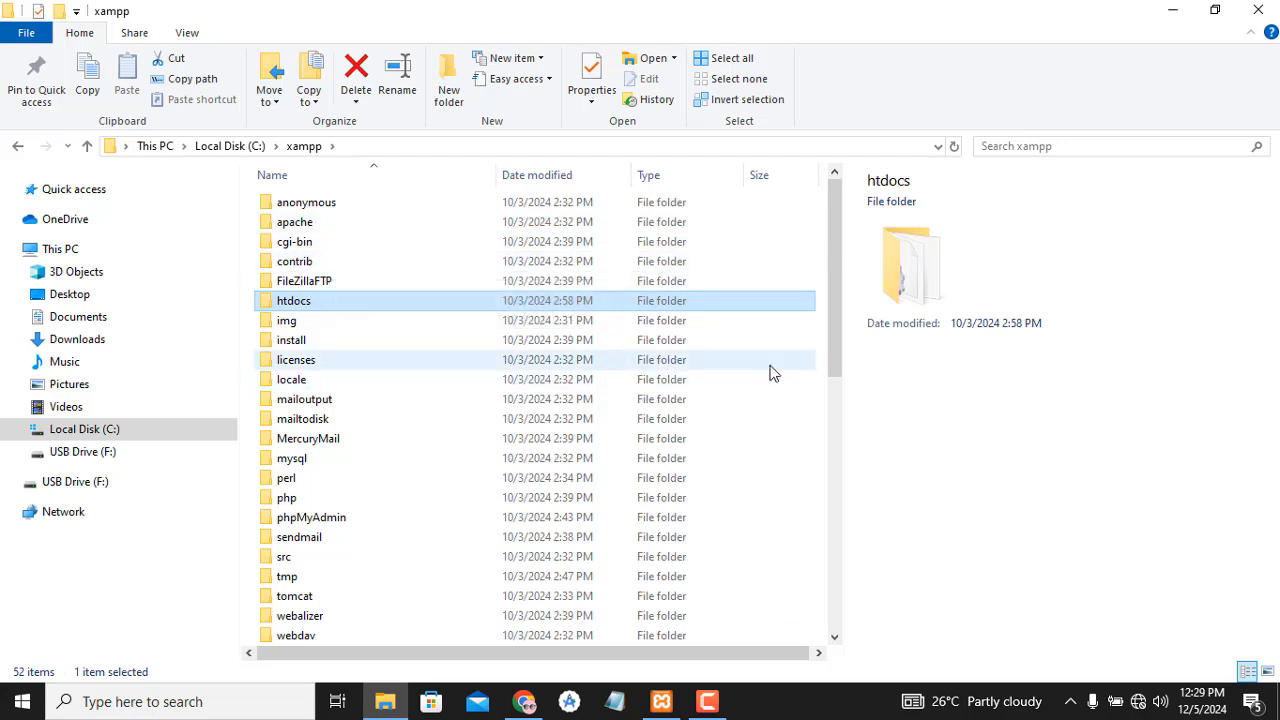
{"action": "left_click_drag", "start_coordinate": [833, 408], "coordinate": [849, 320]}
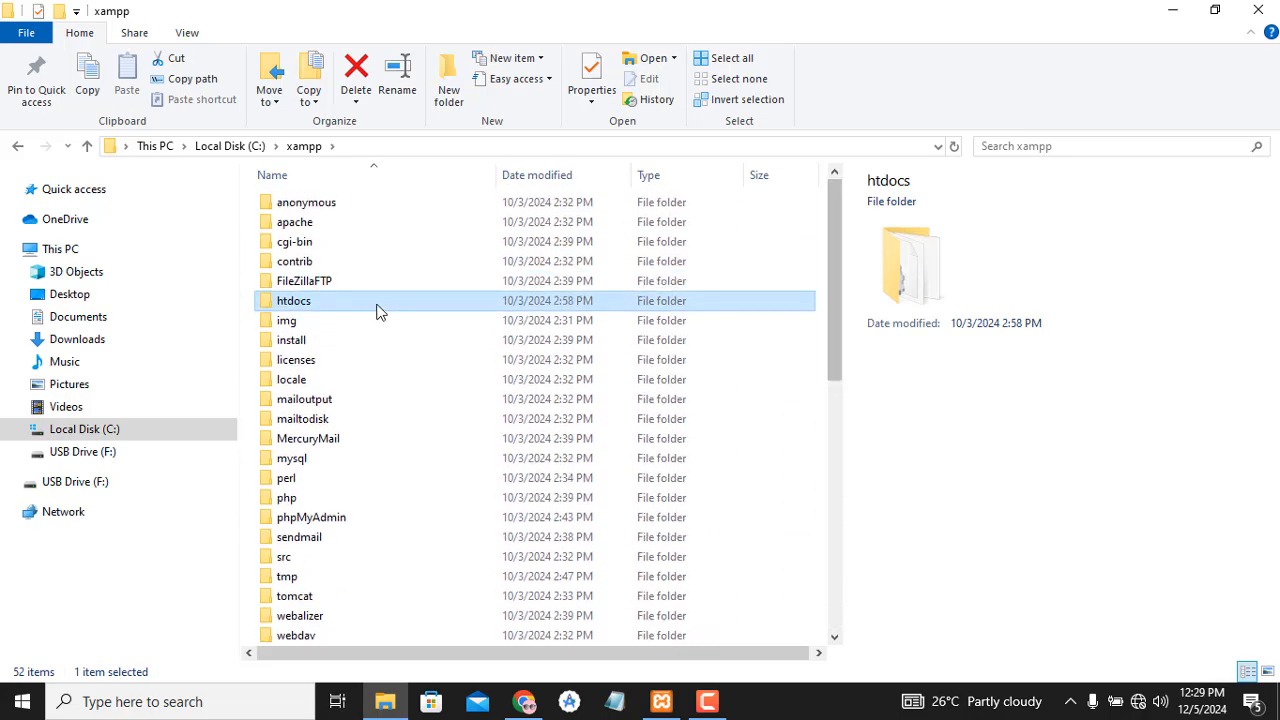
{"action": "left_click", "coordinate": [252, 146]}
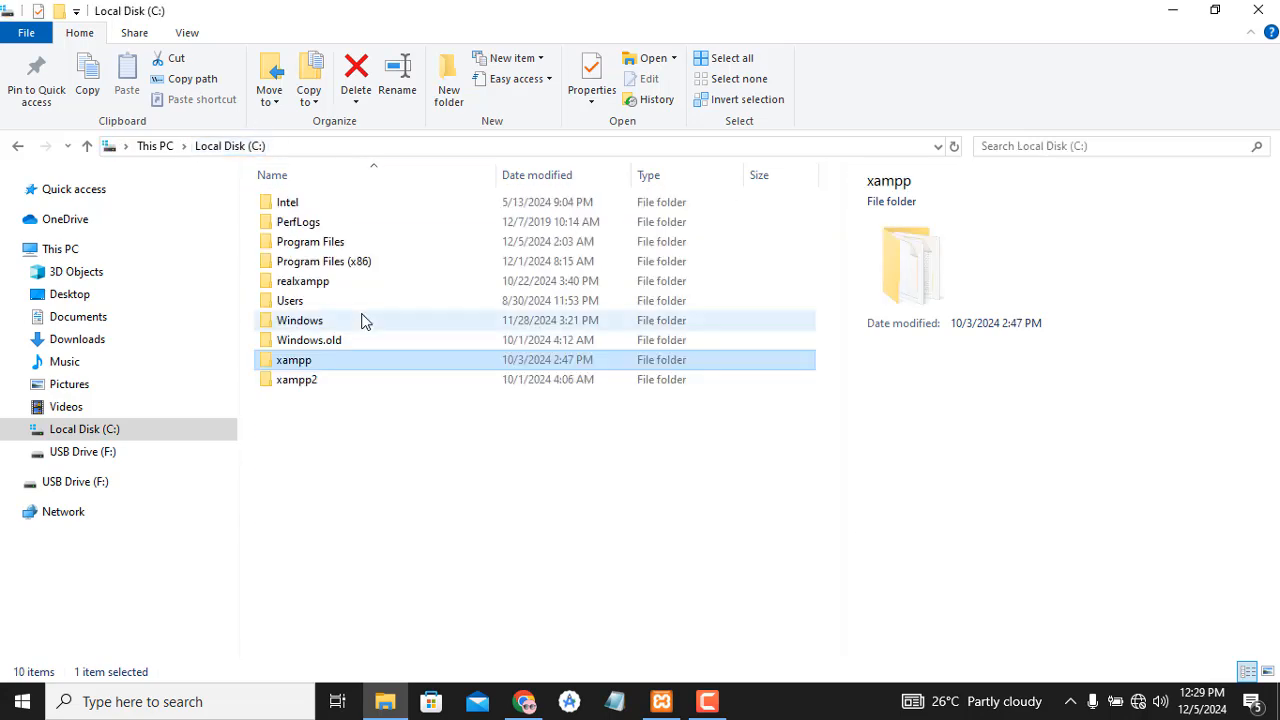
{"action": "left_click", "coordinate": [371, 380]}
{"action": "double_click", "coordinate": [371, 380]}
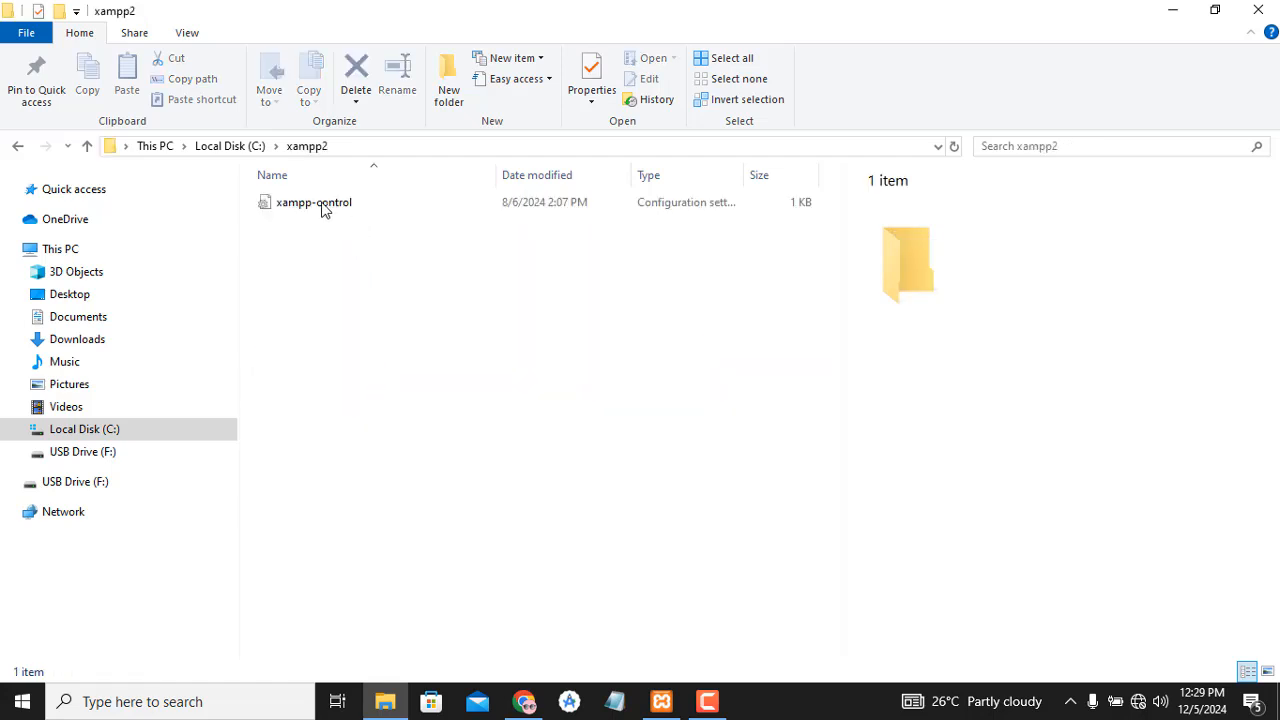
{"action": "left_click", "coordinate": [254, 146]}
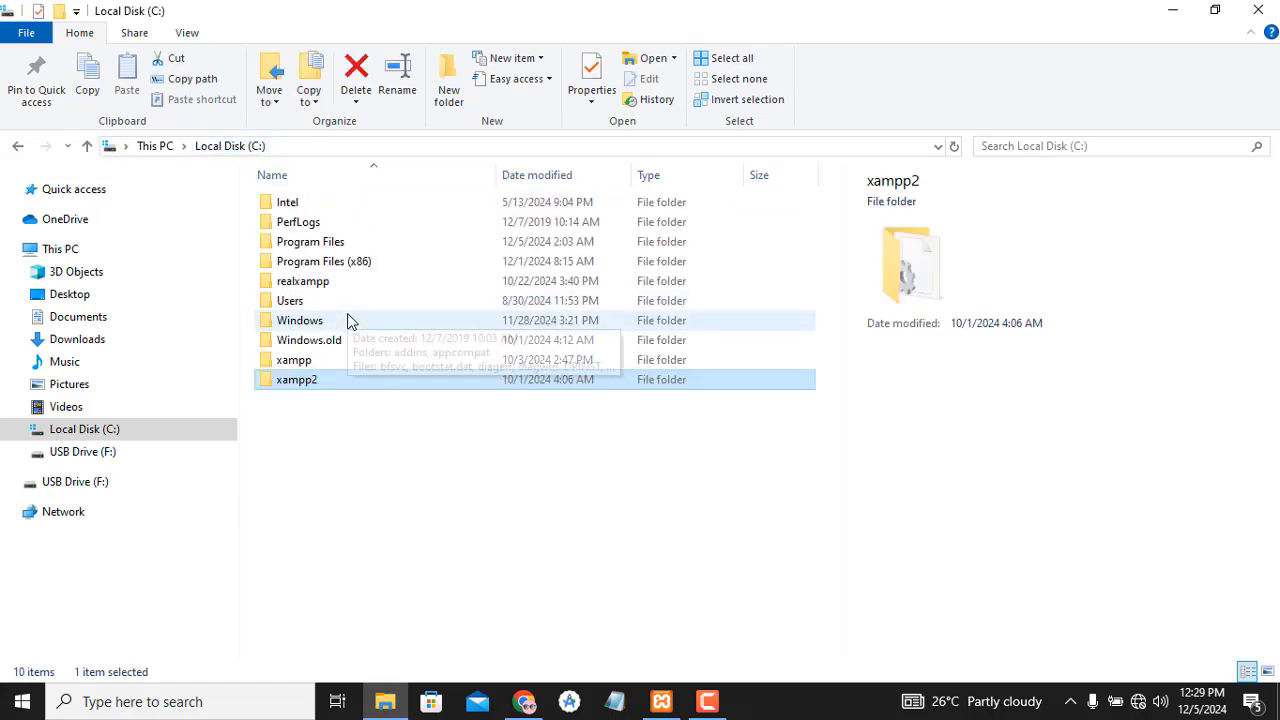
{"action": "double_click", "coordinate": [366, 360]}
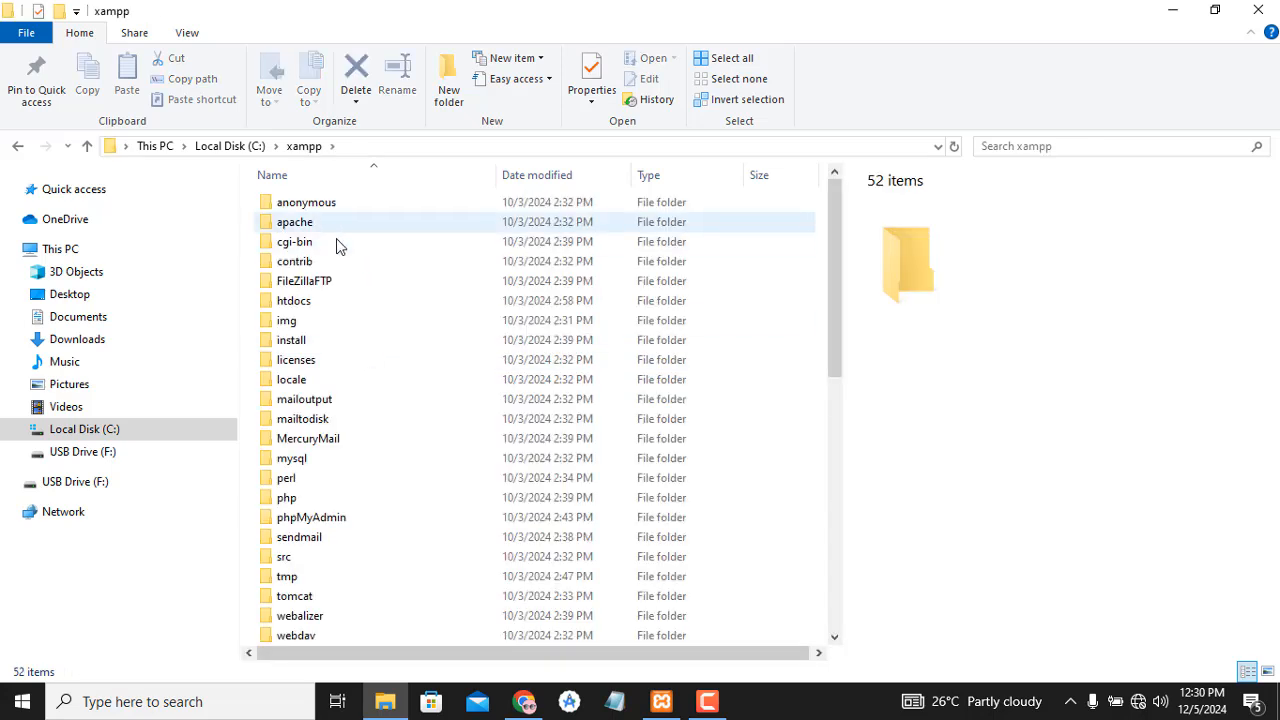
{"action": "double_click", "coordinate": [345, 303]}
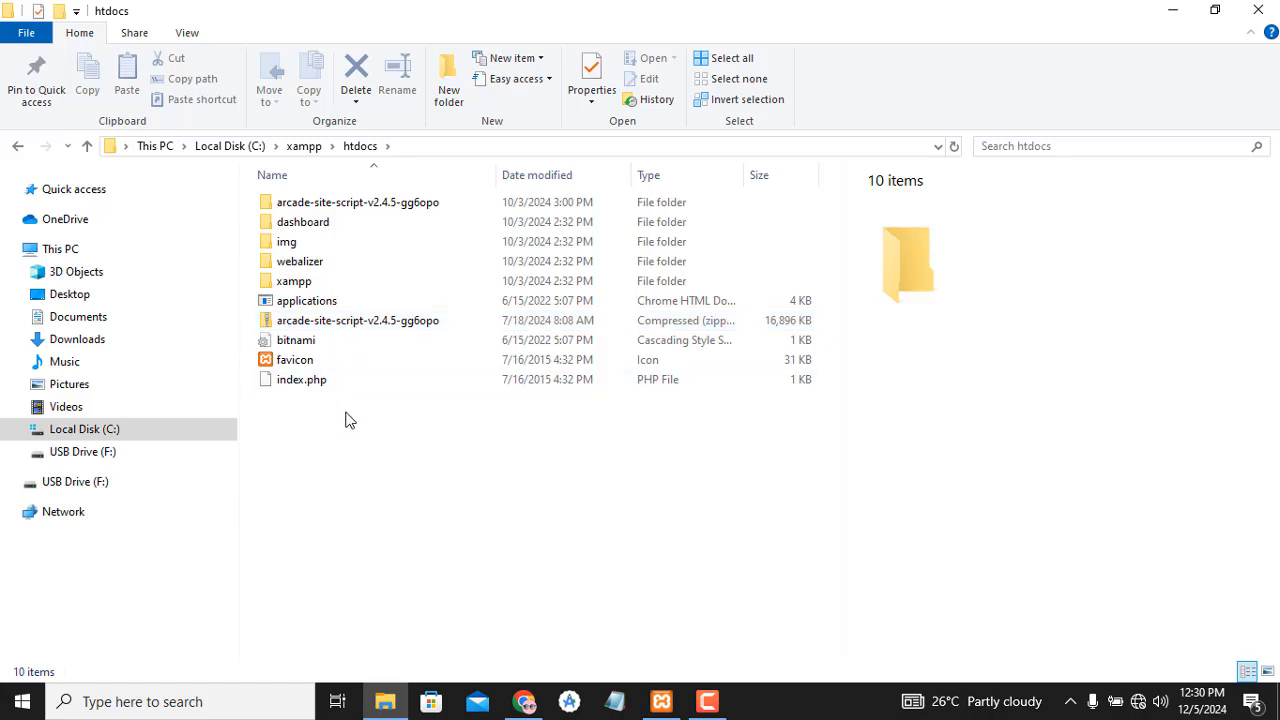
- Create a new folder named divdigital in htdocs and open it
{"action": "left_click", "coordinate": [457, 98]}
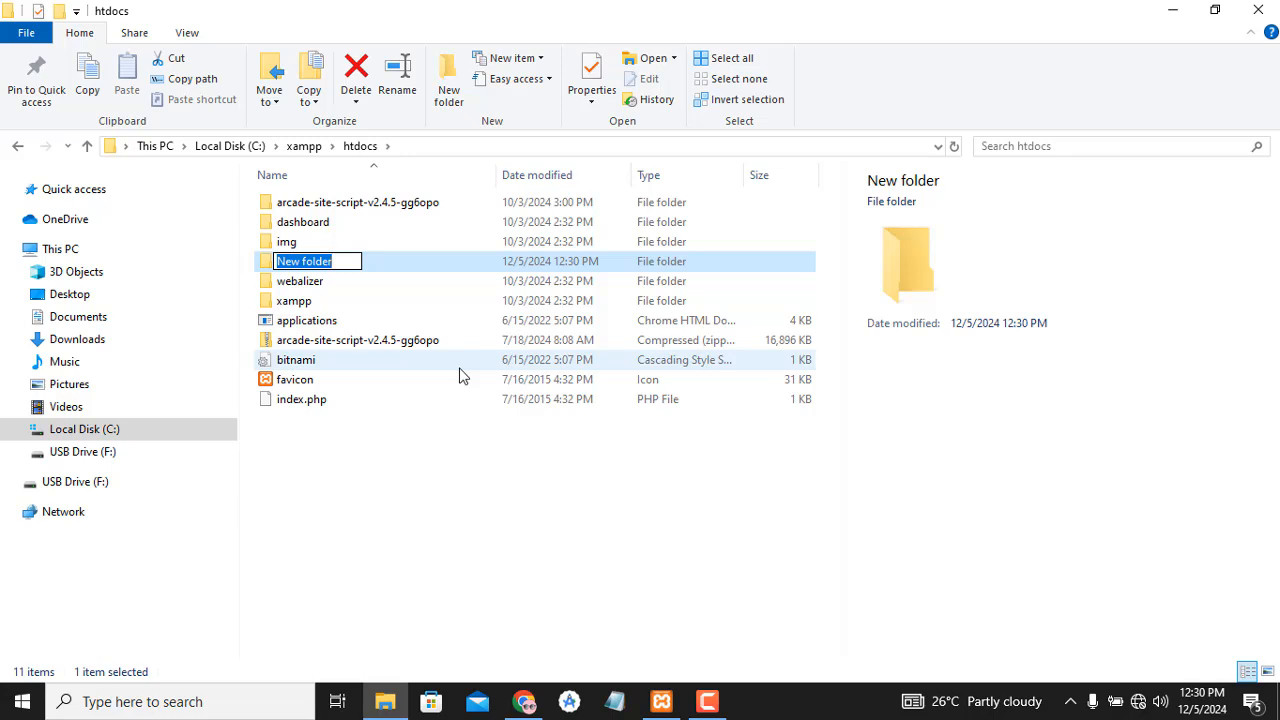
{"action": "type", "text": "di"}
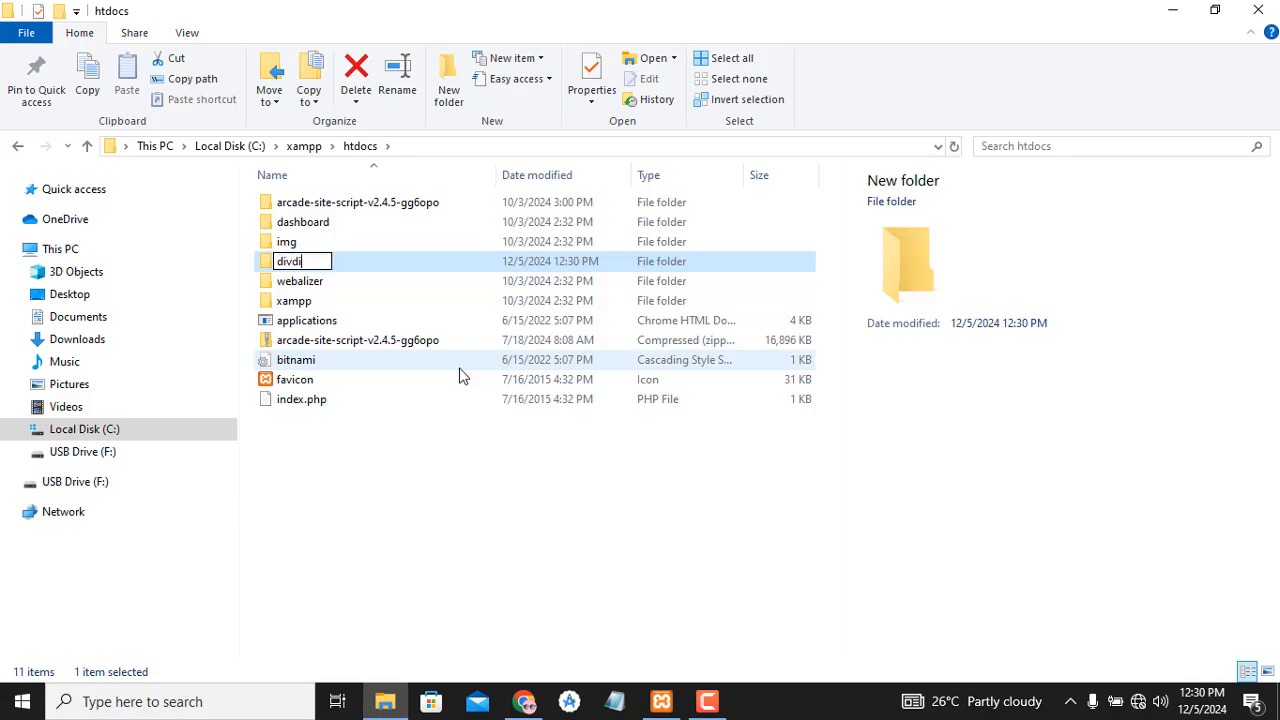
{"action": "type", "text": "gdigia"}
{"action": "type", "text": "l"}
{"action": "key", "text": "Return"}
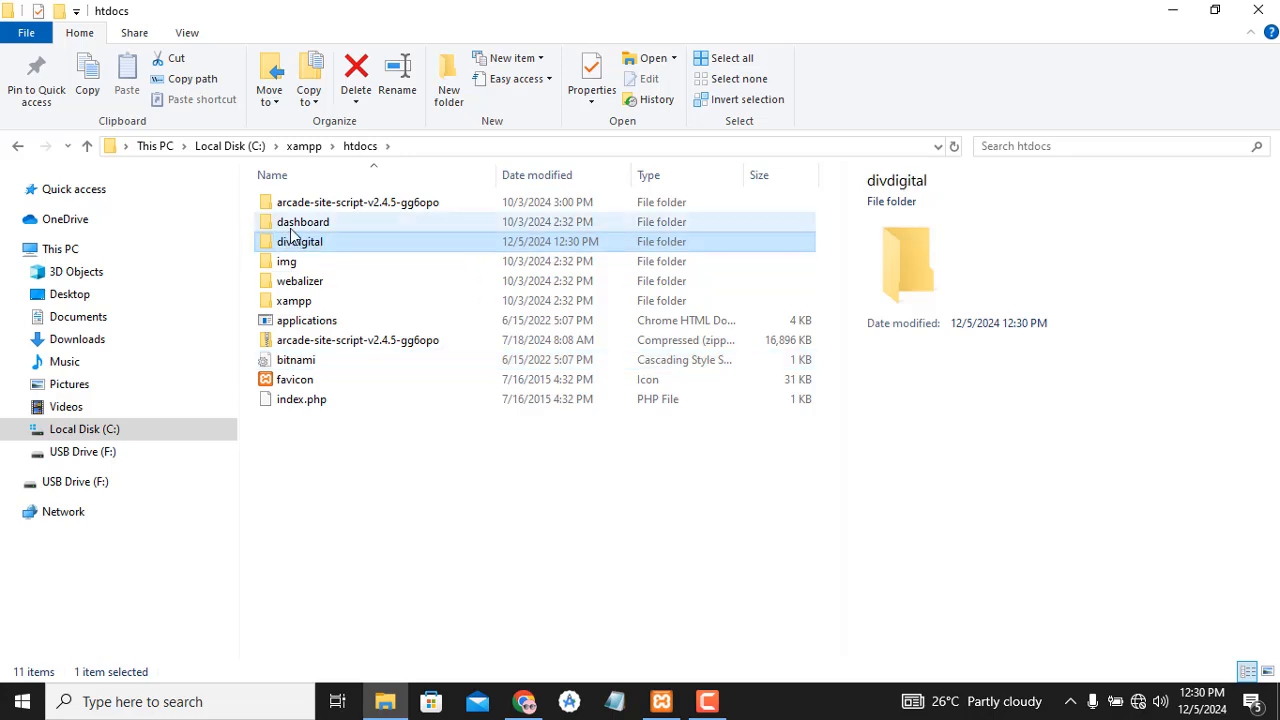
{"action": "left_click", "coordinate": [342, 249]}
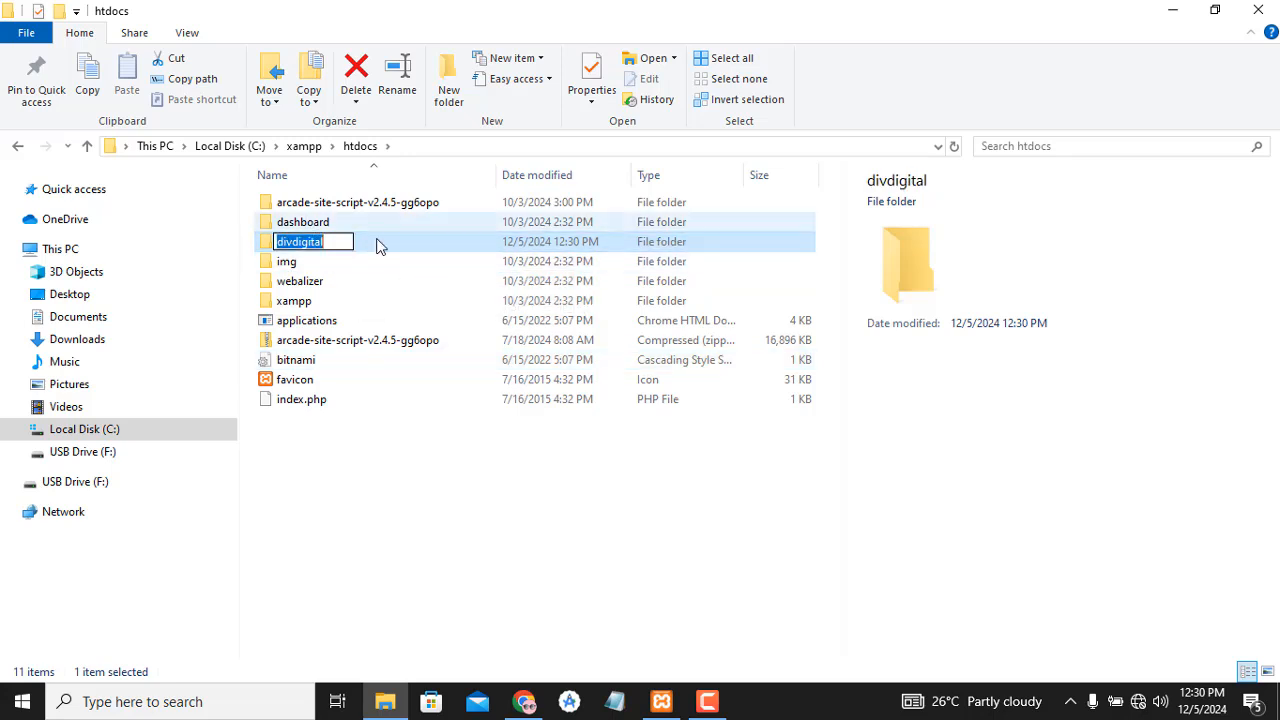
{"action": "double_click", "coordinate": [391, 252]}
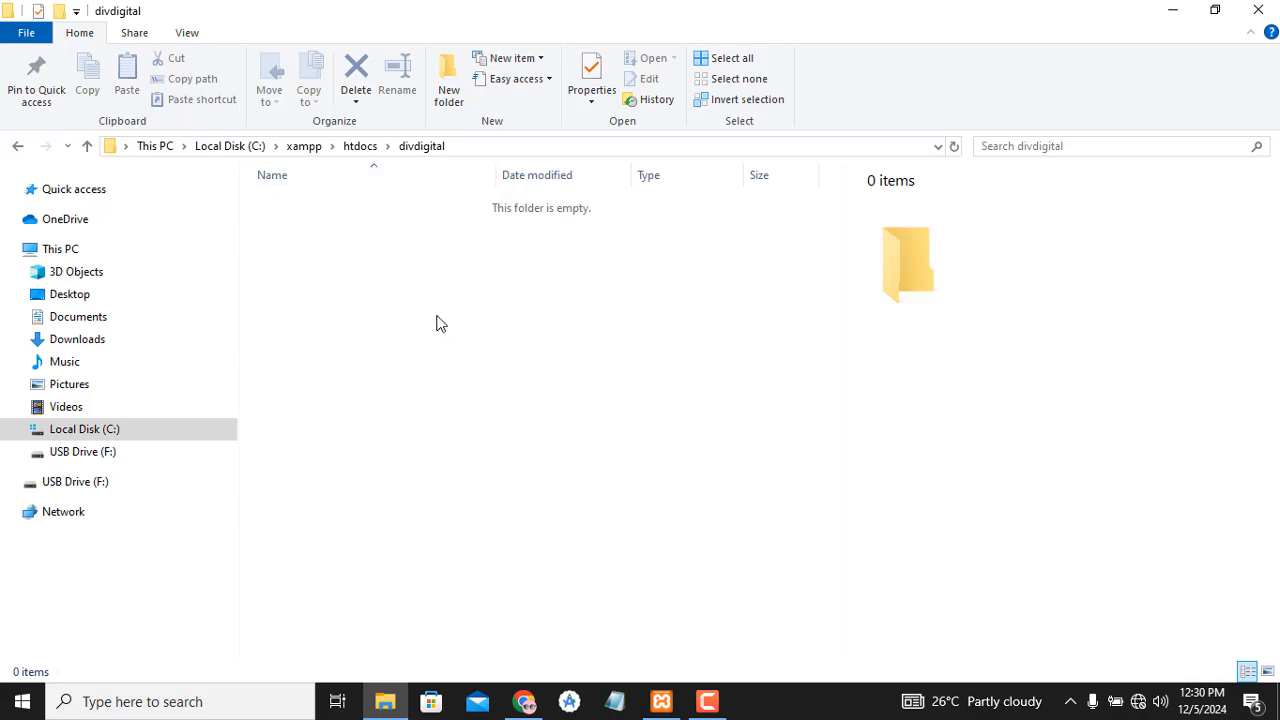
- Glance at phpMyAdmin, then go to Local Disk (C:) and open the Users folder
{"action": "left_click", "coordinate": [524, 703]}
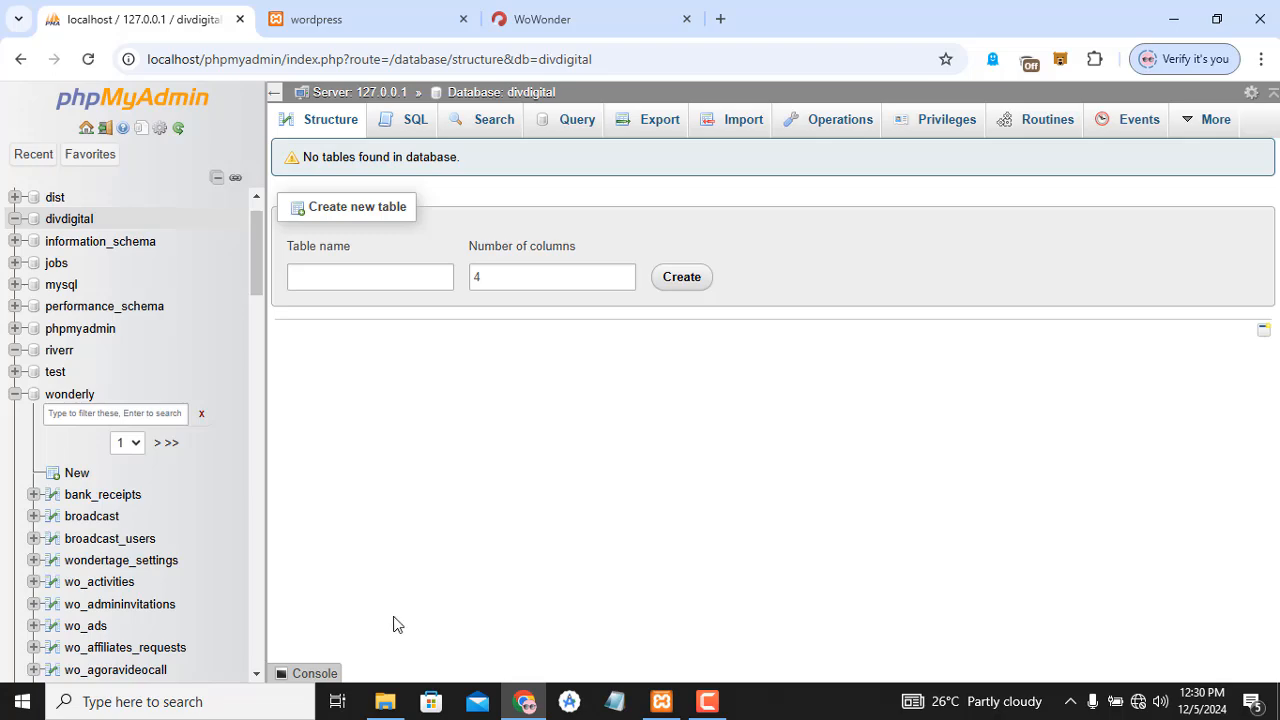
{"action": "left_click", "coordinate": [385, 701]}
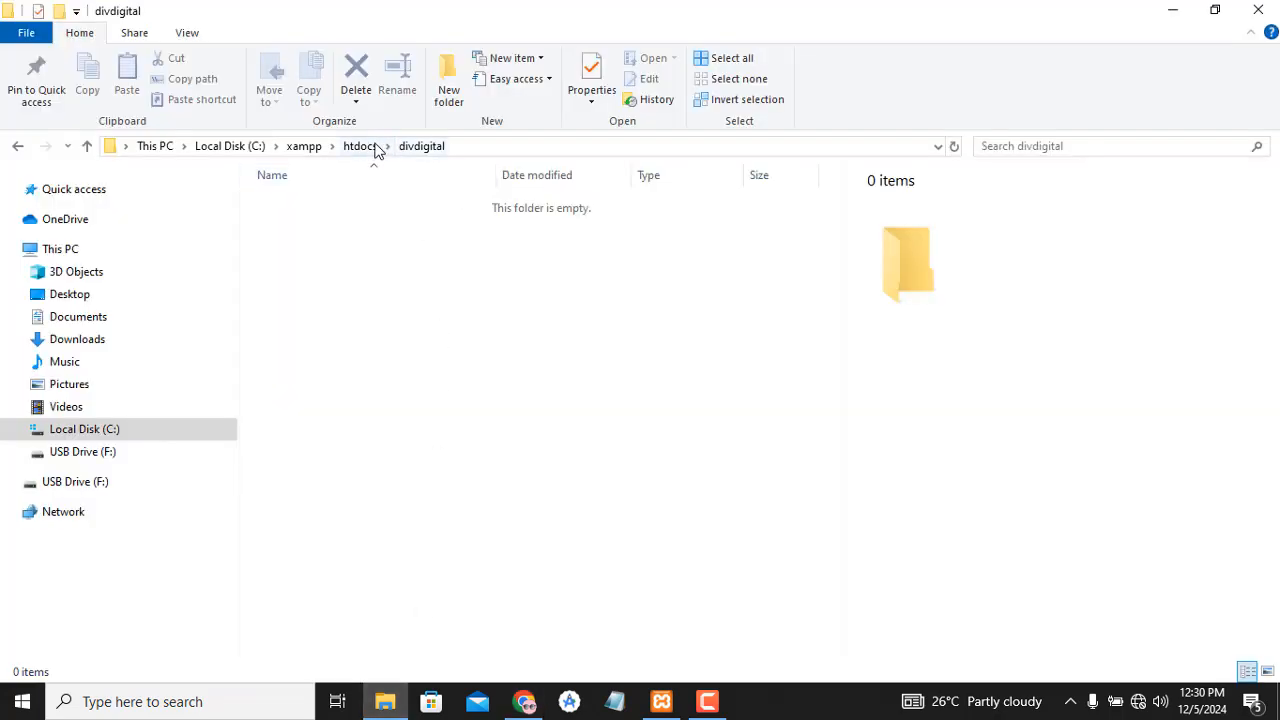
{"action": "left_click", "coordinate": [360, 146]}
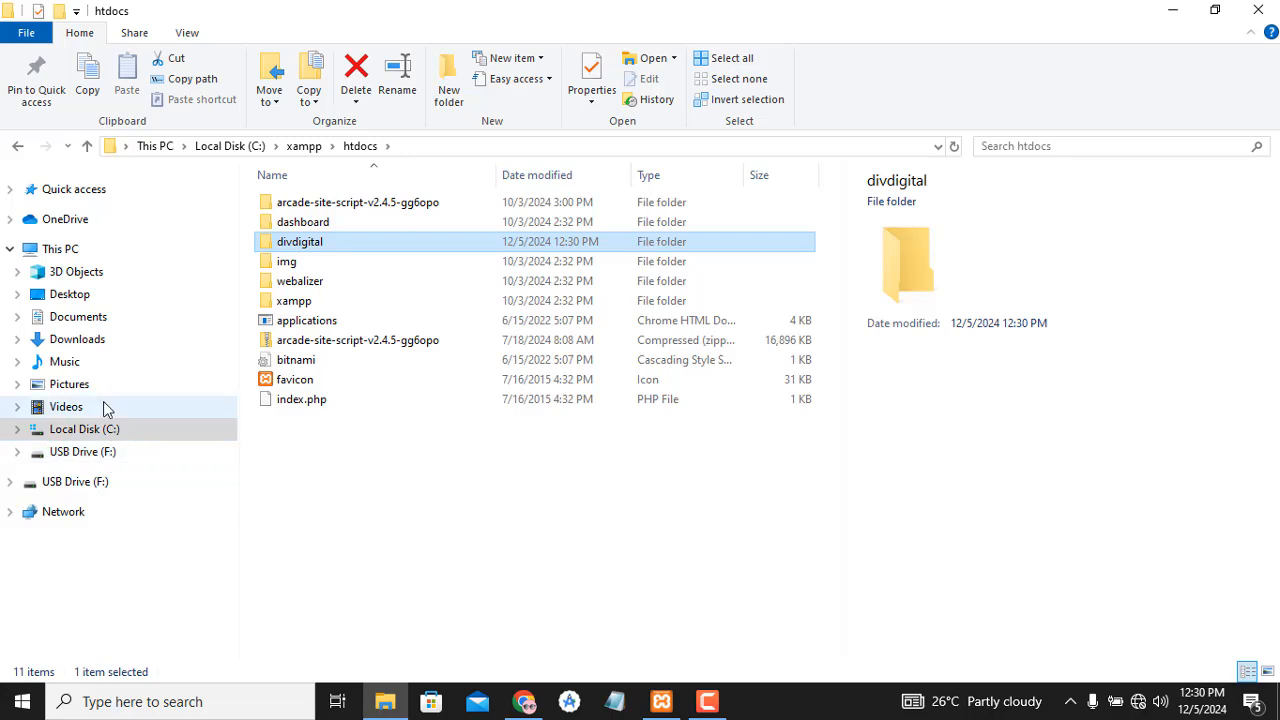
{"action": "left_click", "coordinate": [149, 431]}
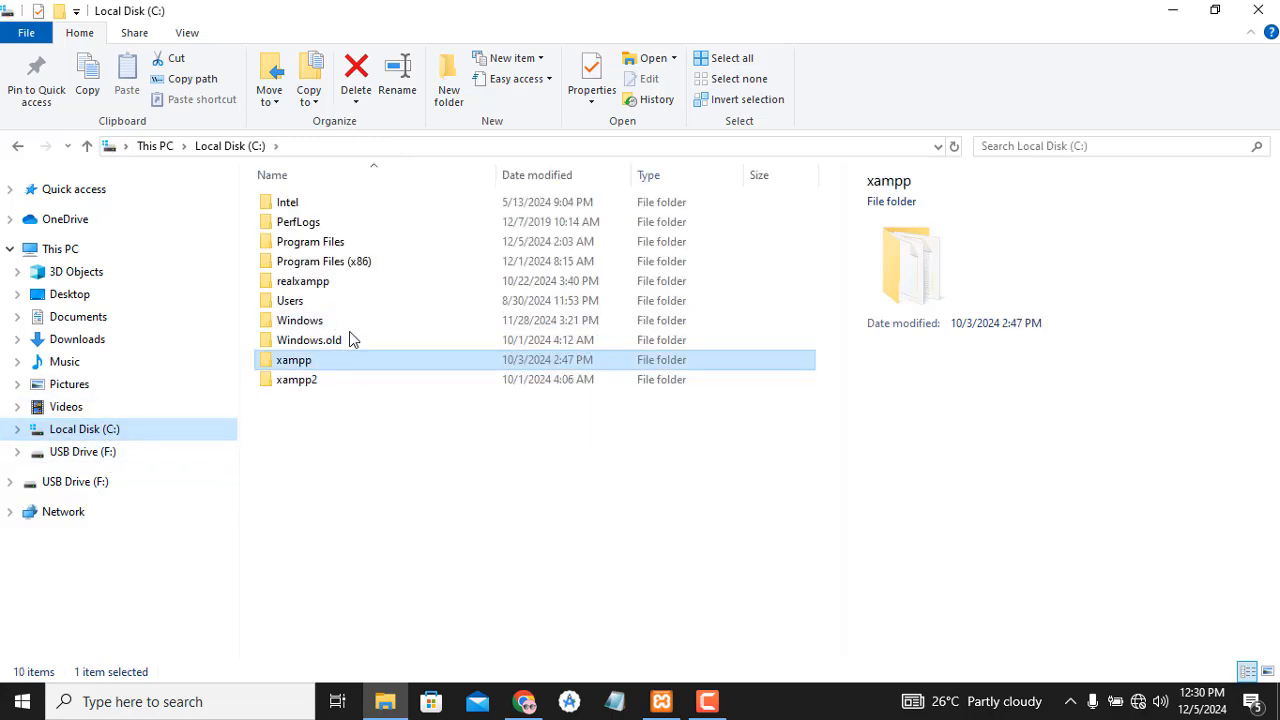
{"action": "double_click", "coordinate": [364, 300]}
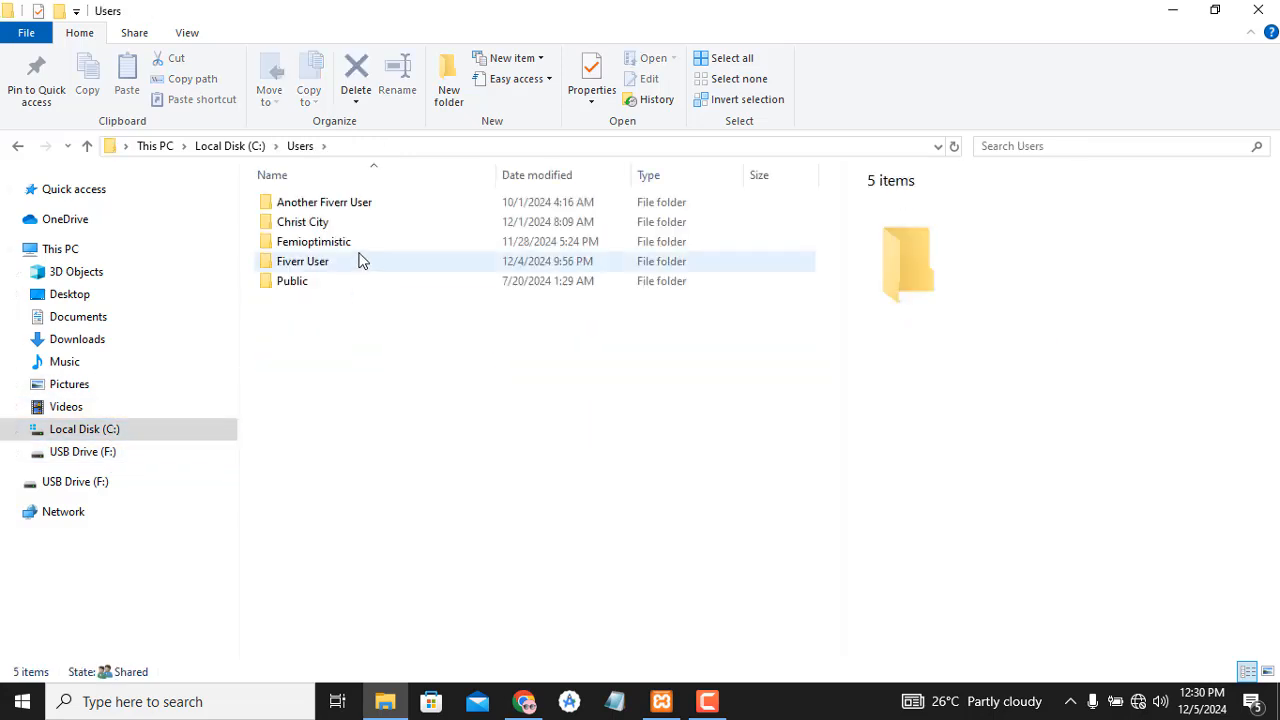
- Search the USB drive for 'wordpress' and copy the wordpress-6.4.3 archive
{"action": "left_click", "coordinate": [140, 254]}
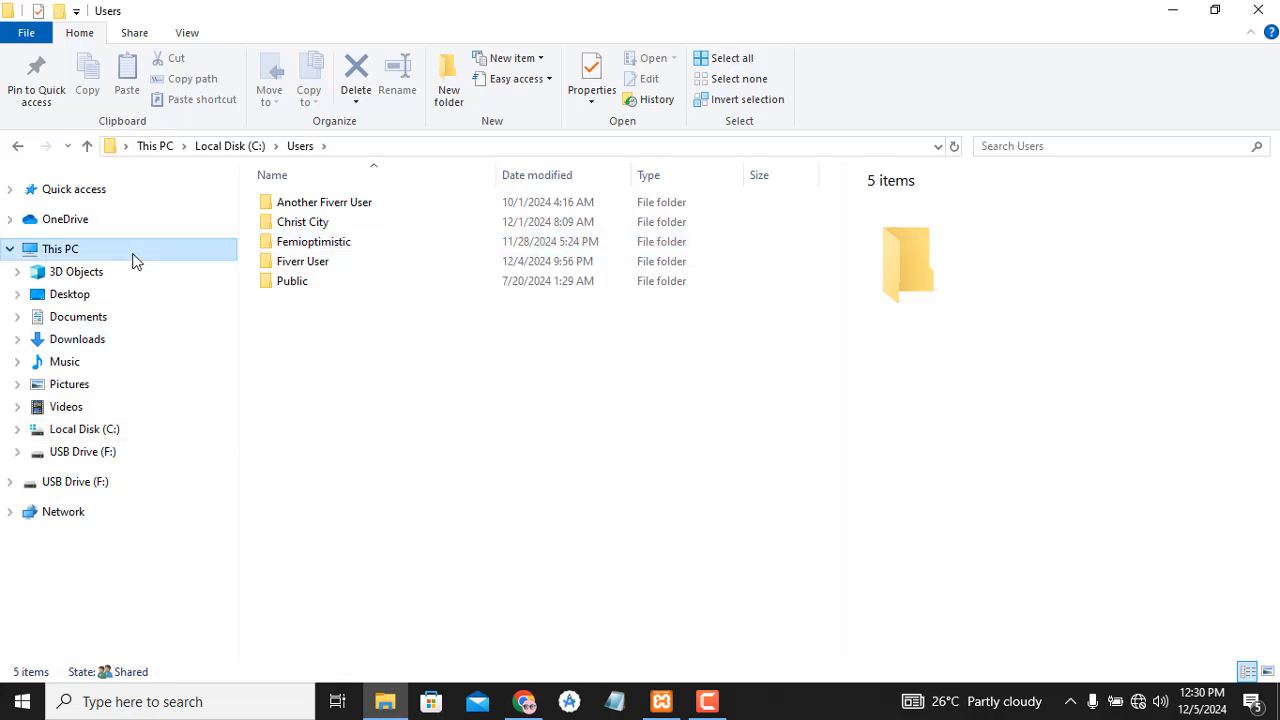
{"action": "double_click", "coordinate": [472, 497]}
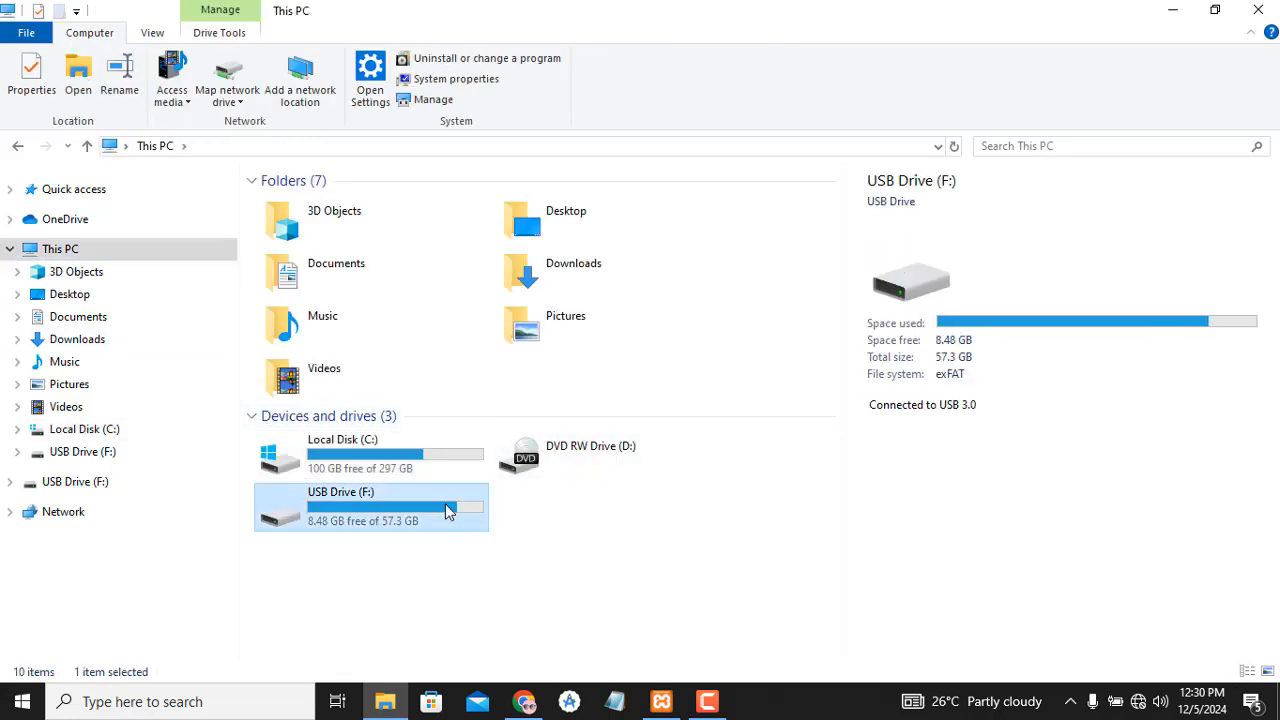
{"action": "left_click", "coordinate": [1073, 145]}
{"action": "type", "text": "word"}
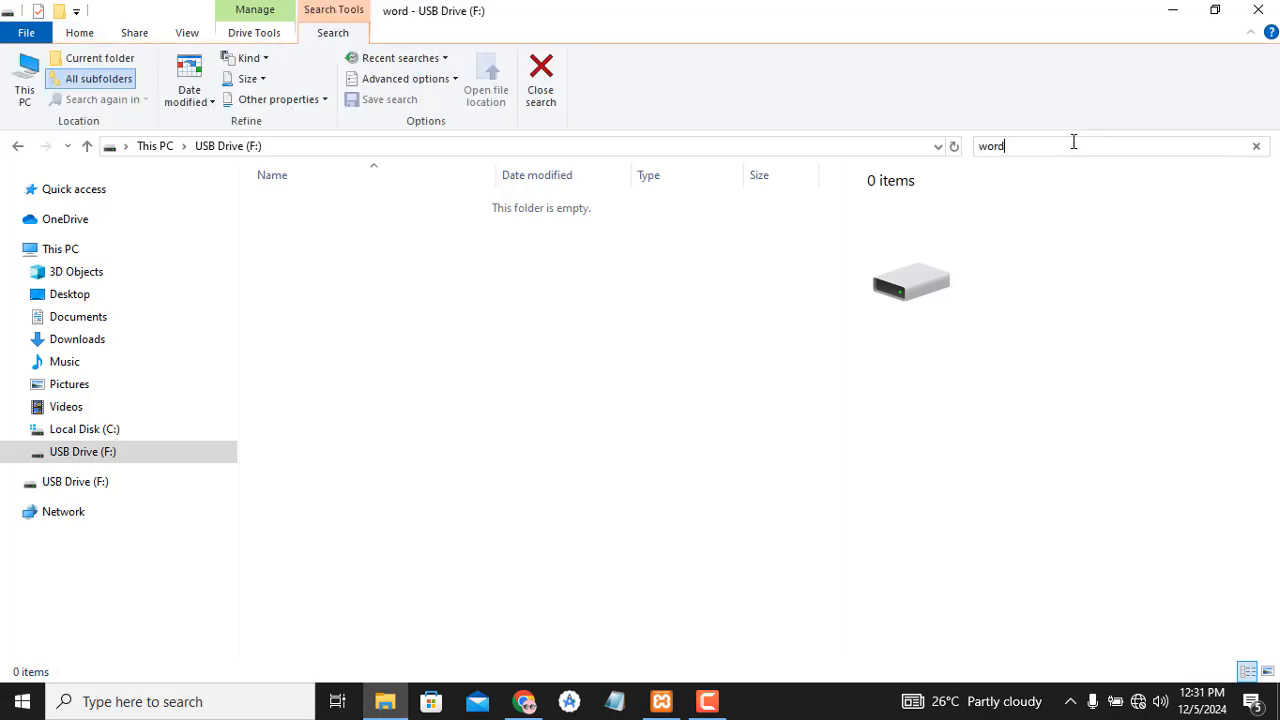
{"action": "type", "text": "press"}
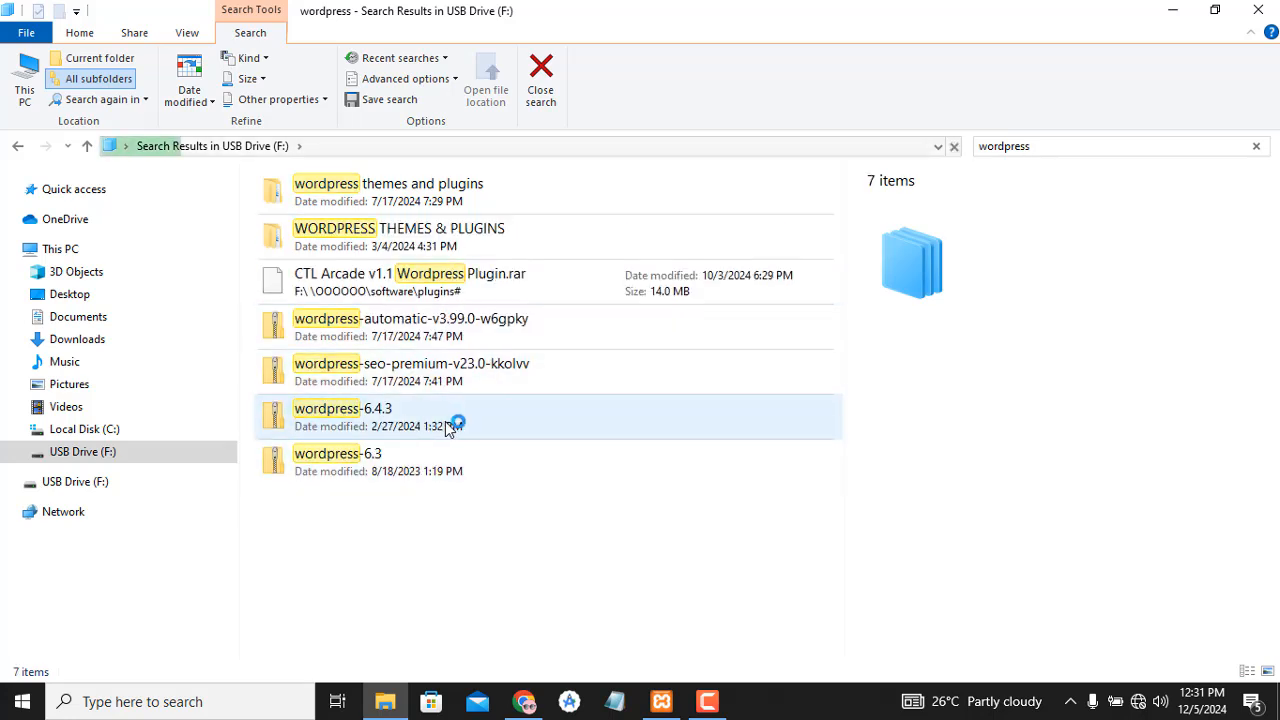
{"action": "left_click", "coordinate": [470, 428]}
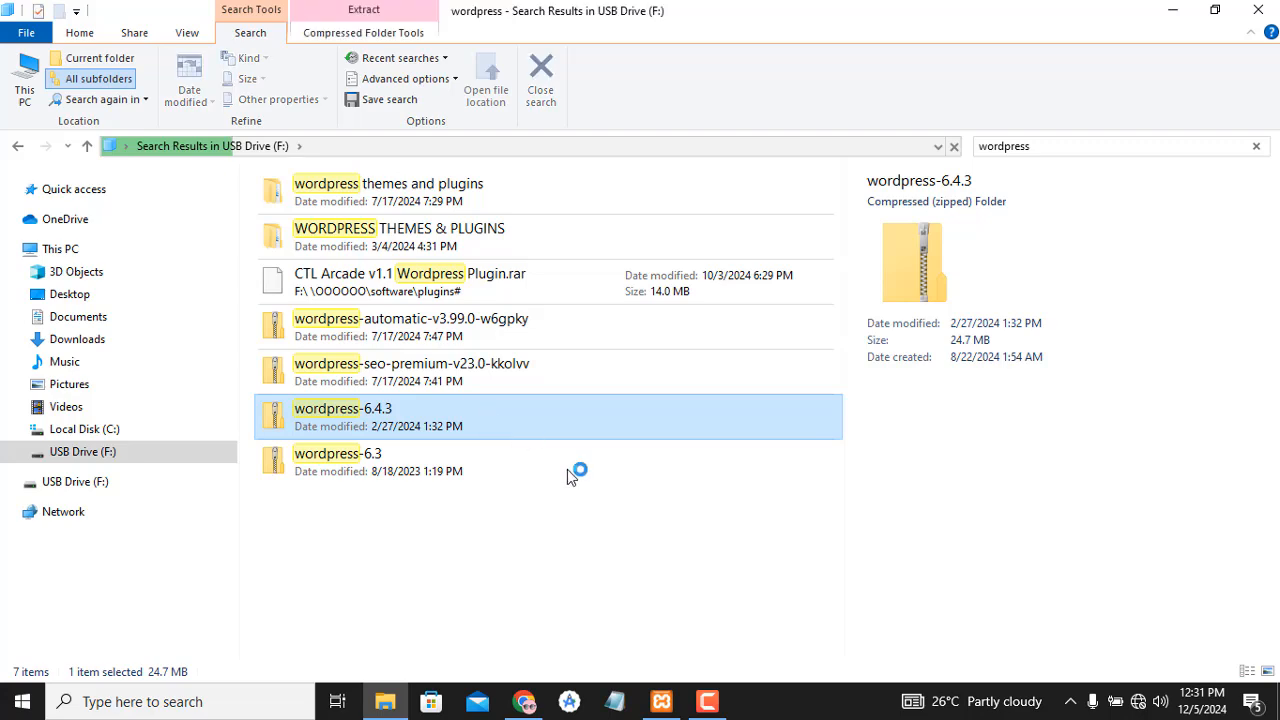
{"action": "right_click", "coordinate": [470, 424]}
{"action": "left_click", "coordinate": [513, 283]}
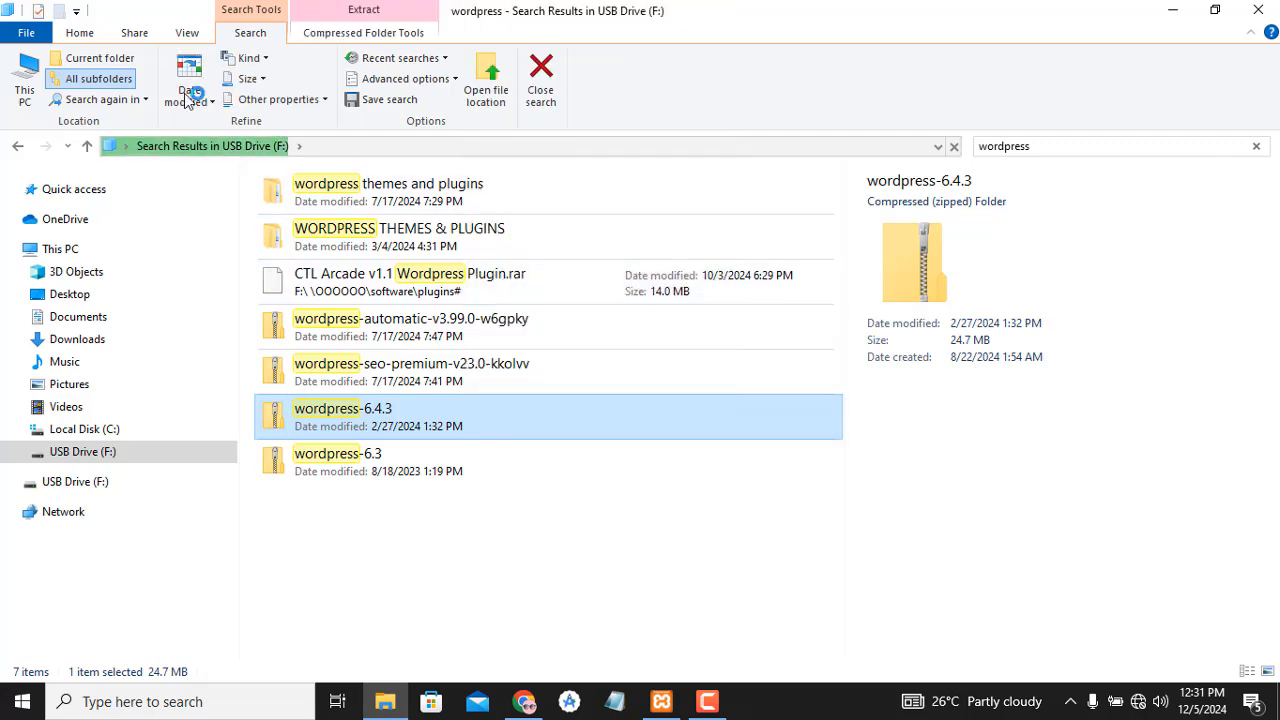
- Go back through previous locations to C:\xampp\htdocs
{"action": "left_click", "coordinate": [17, 146]}
{"action": "left_click", "coordinate": [17, 146]}
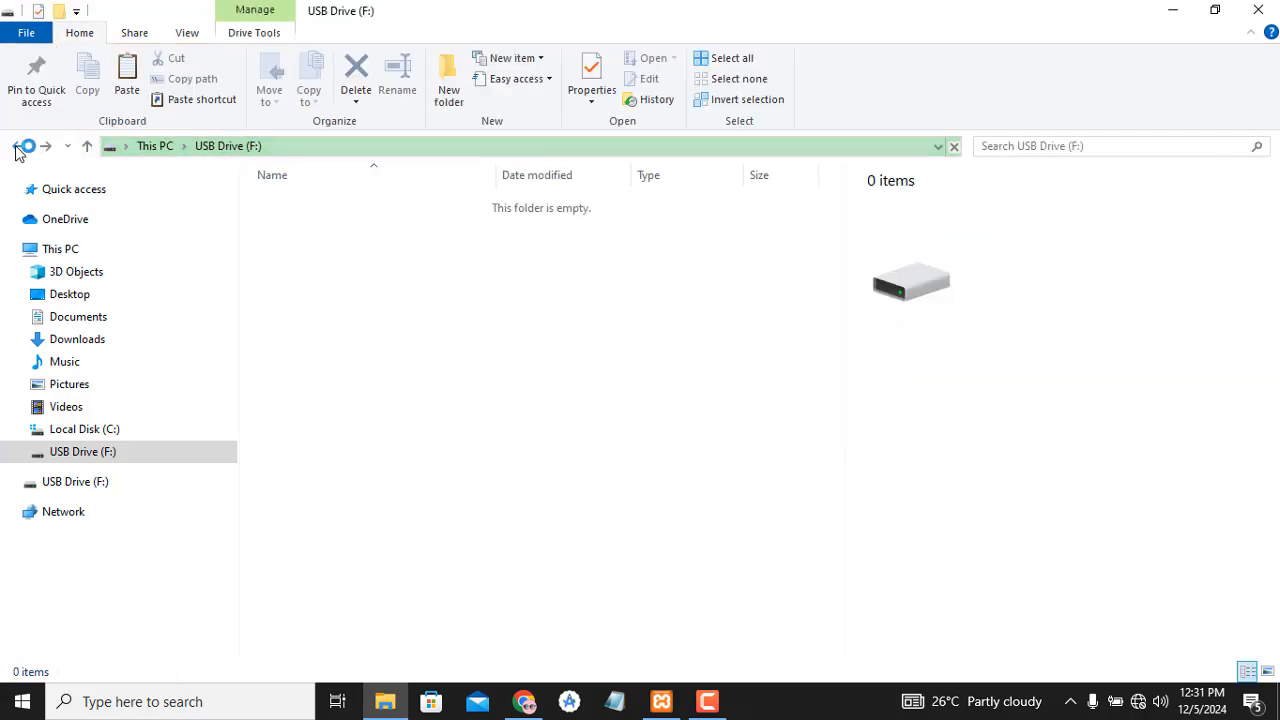
{"action": "left_click", "coordinate": [17, 148]}
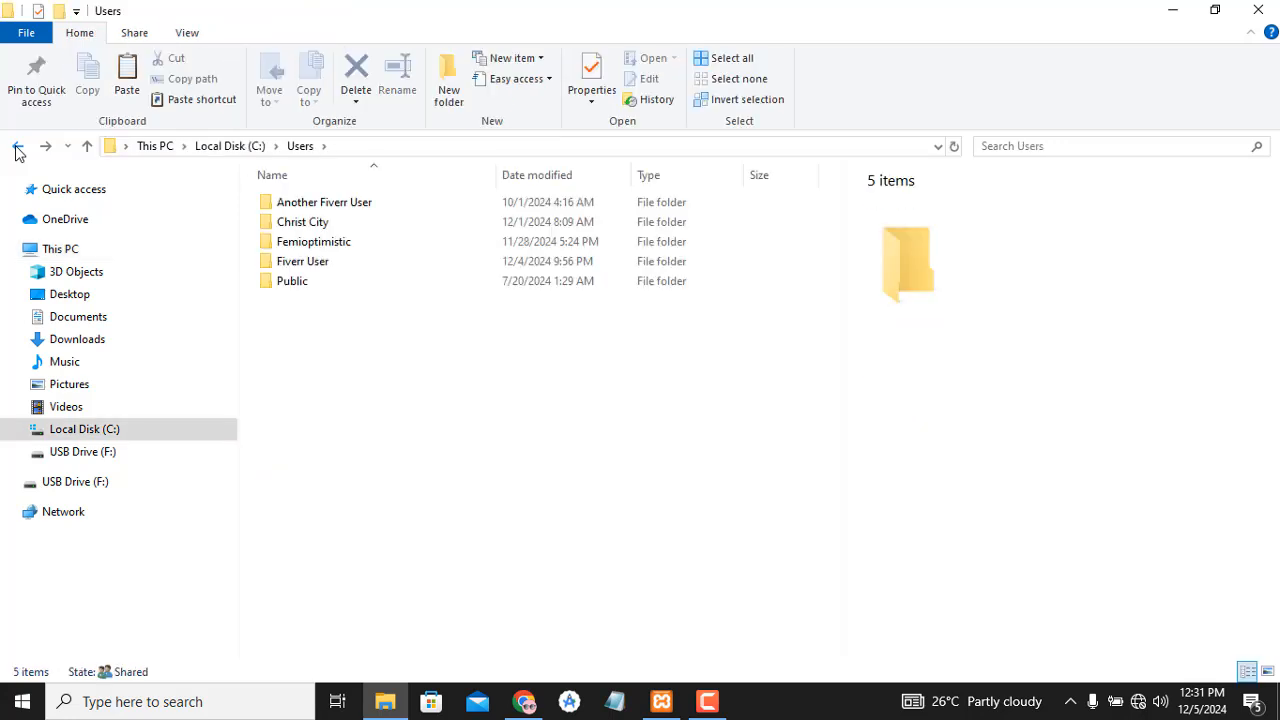
{"action": "left_click", "coordinate": [17, 148]}
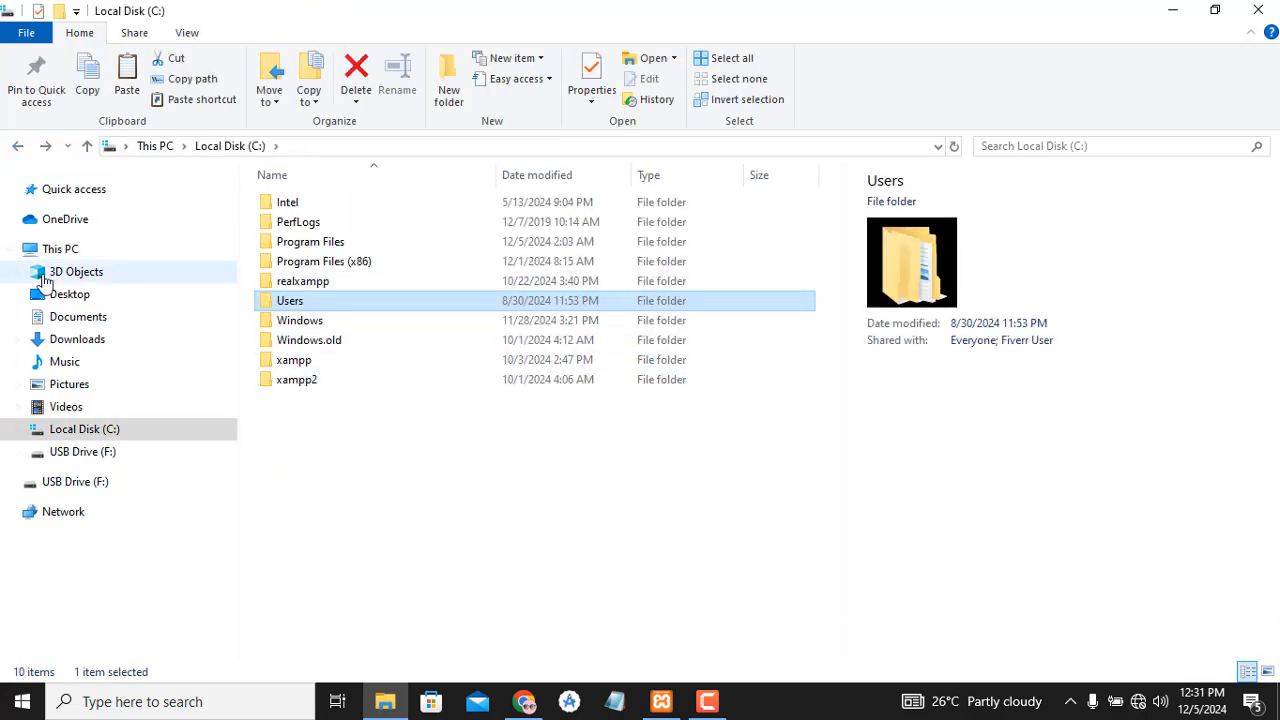
{"action": "left_click", "coordinate": [15, 148]}
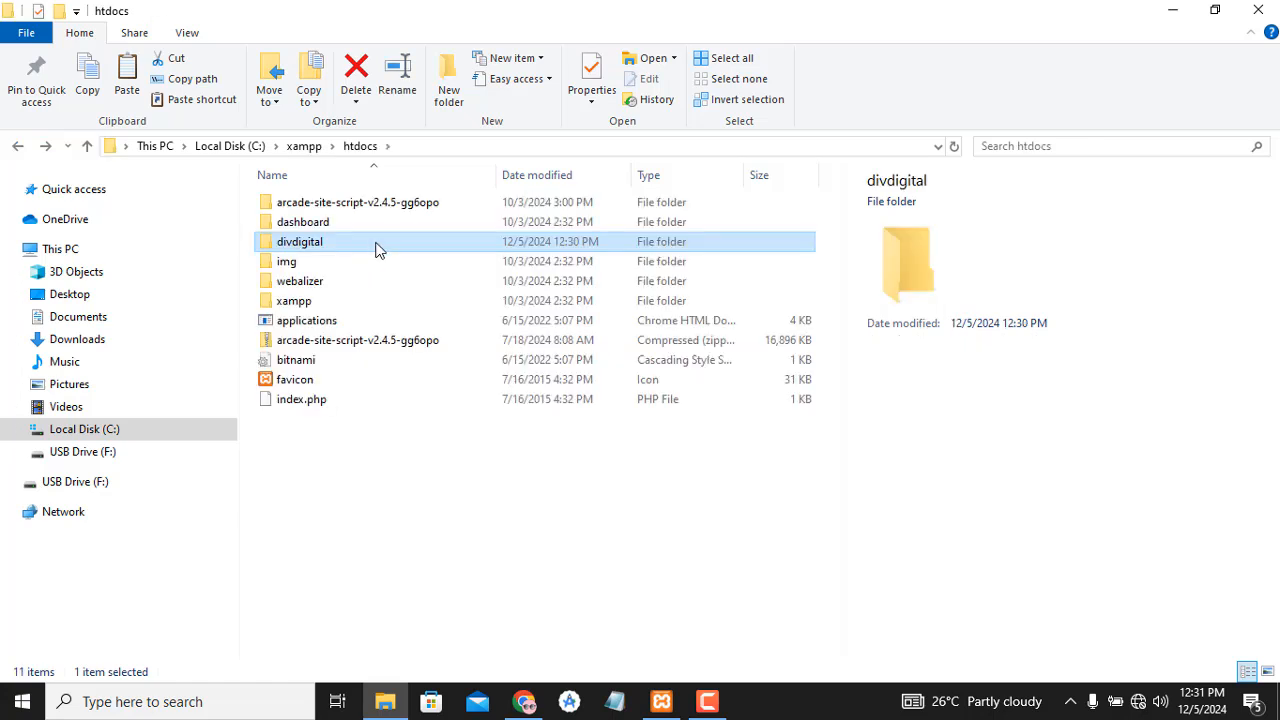
- Paste the wordpress-6.4.3 archive into divdigital and extract it there with 7-Zip Extract Here
{"action": "double_click", "coordinate": [377, 249]}
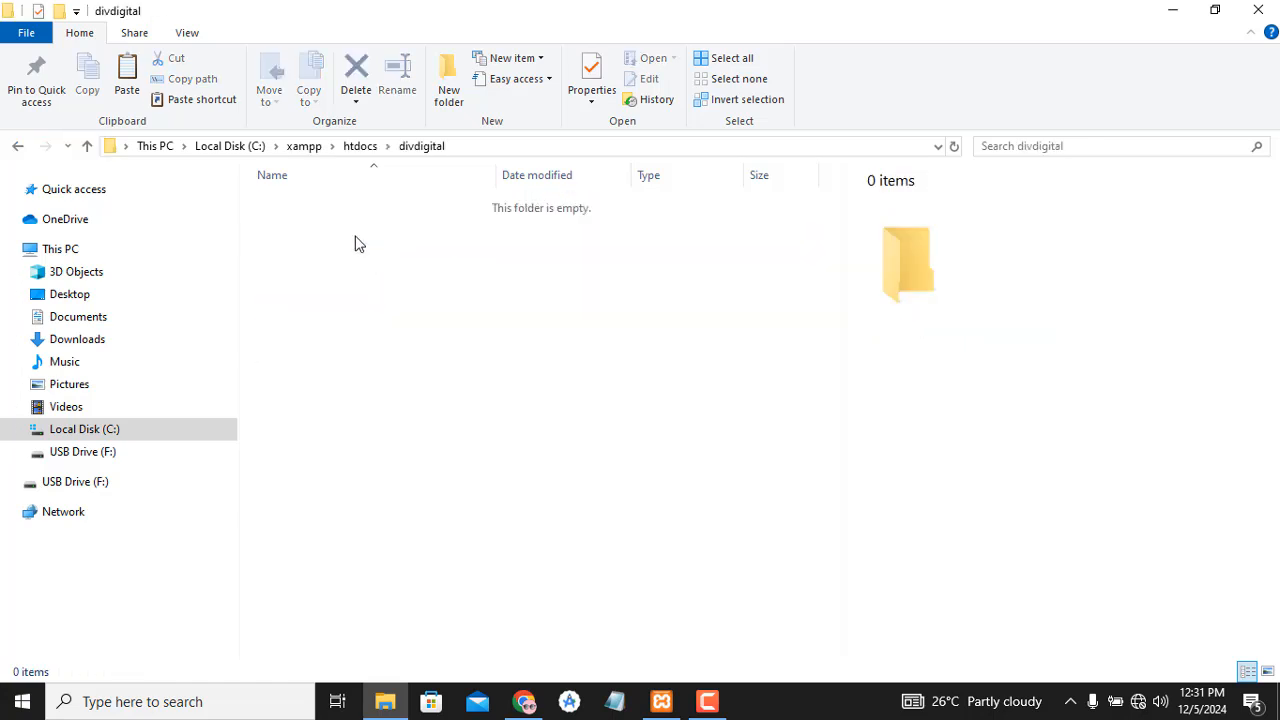
{"action": "key", "text": "ctrl+v"}
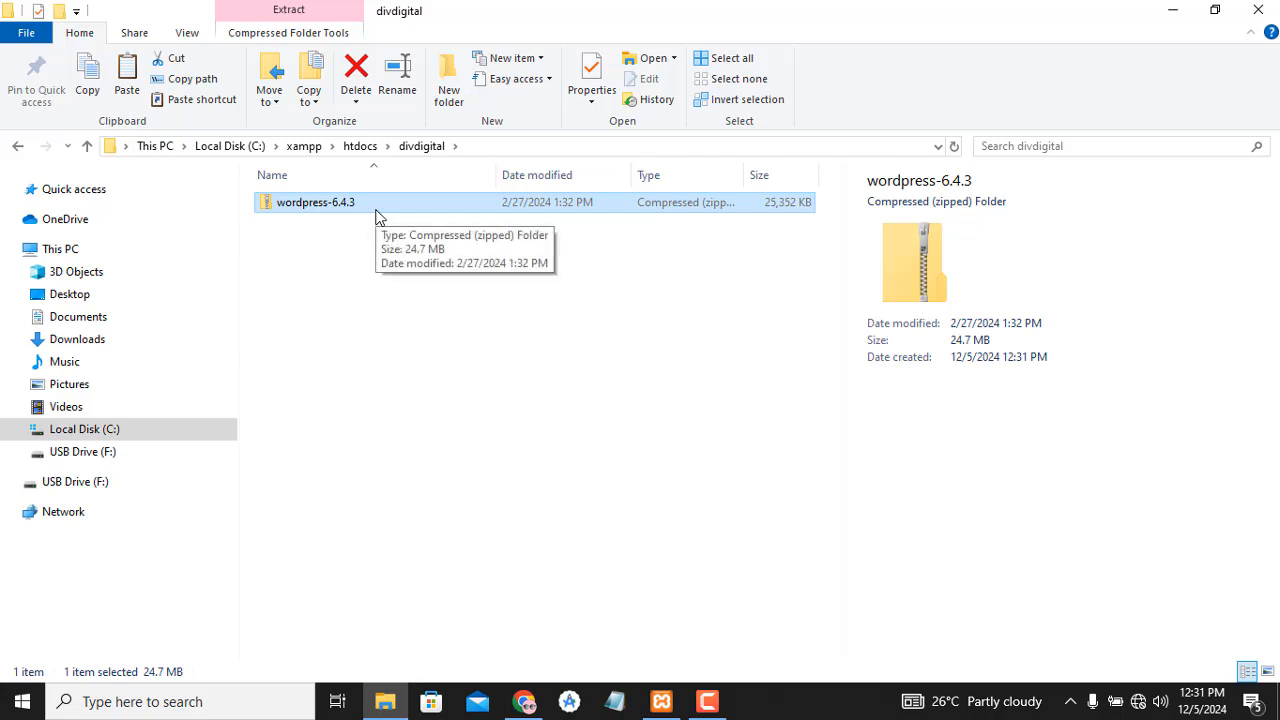
{"action": "right_click", "coordinate": [376, 212]}
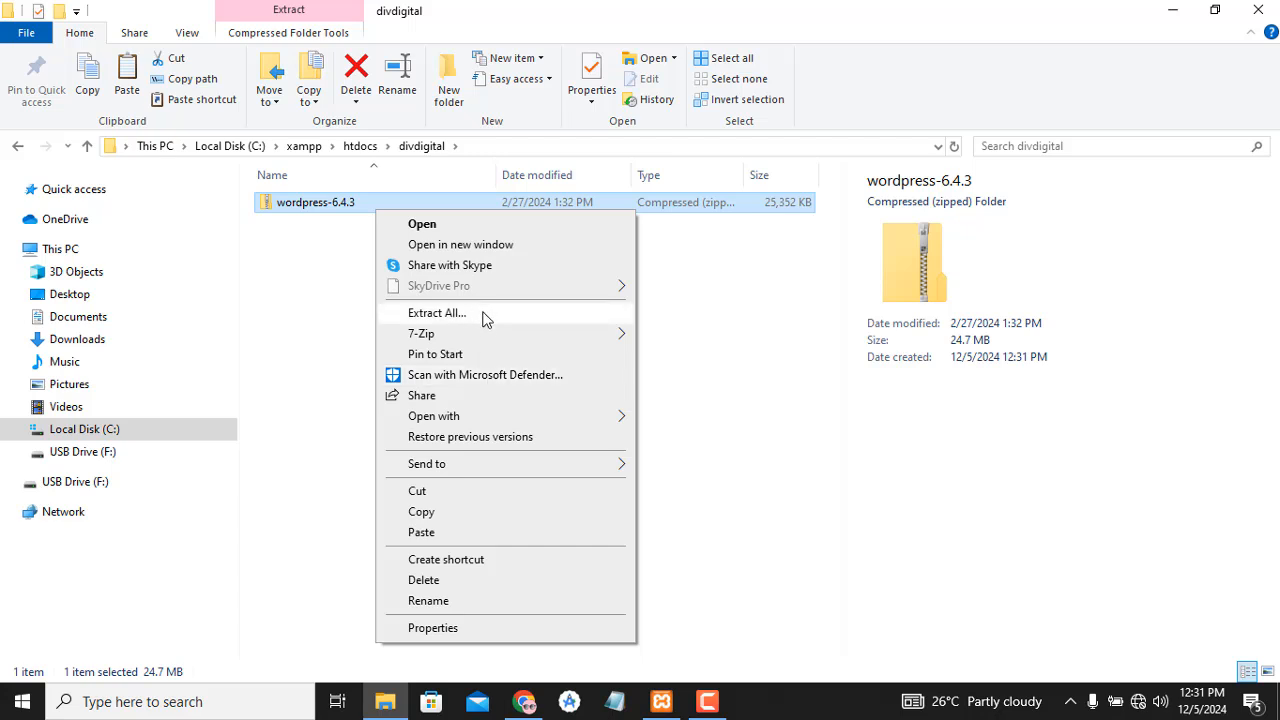
{"action": "mouse_move", "coordinate": [486, 338]}
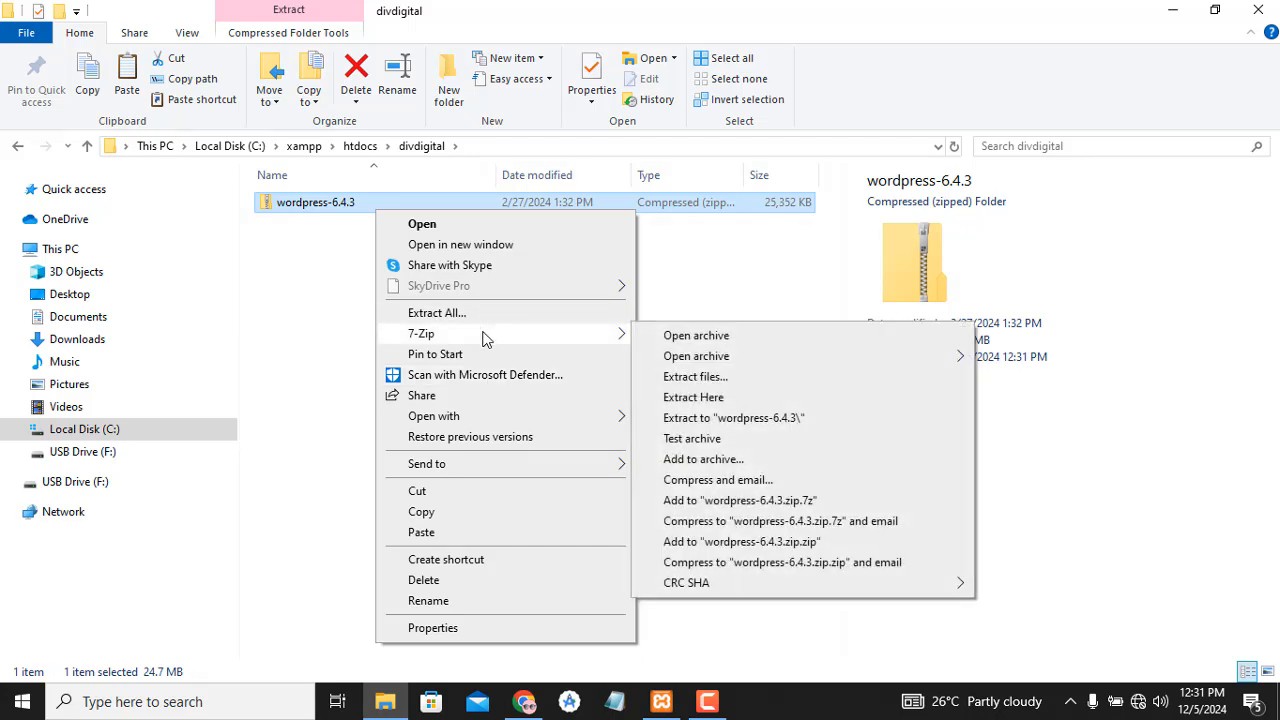
{"action": "left_click", "coordinate": [693, 397]}
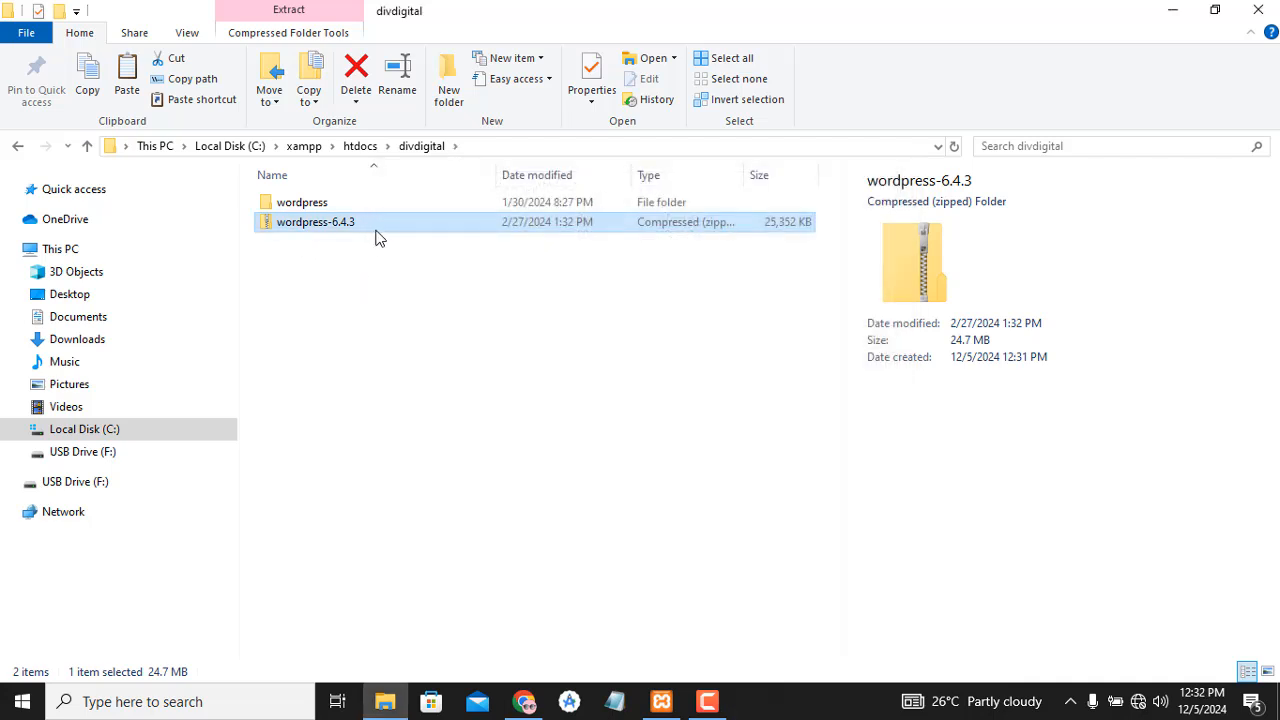
- Send the wordpress-6.4.3 archive to the Recycle Bin
{"action": "key", "text": "F2"}
{"action": "left_click", "coordinate": [360, 100]}
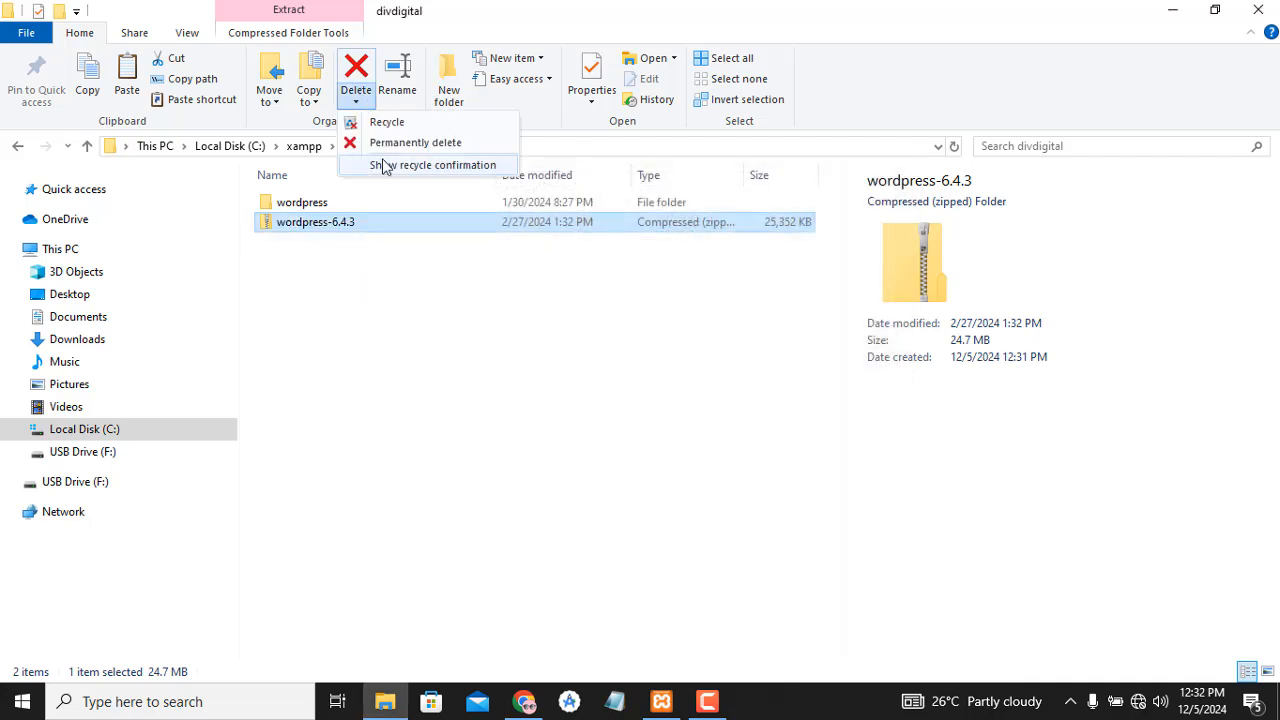
{"action": "left_click", "coordinate": [378, 122]}
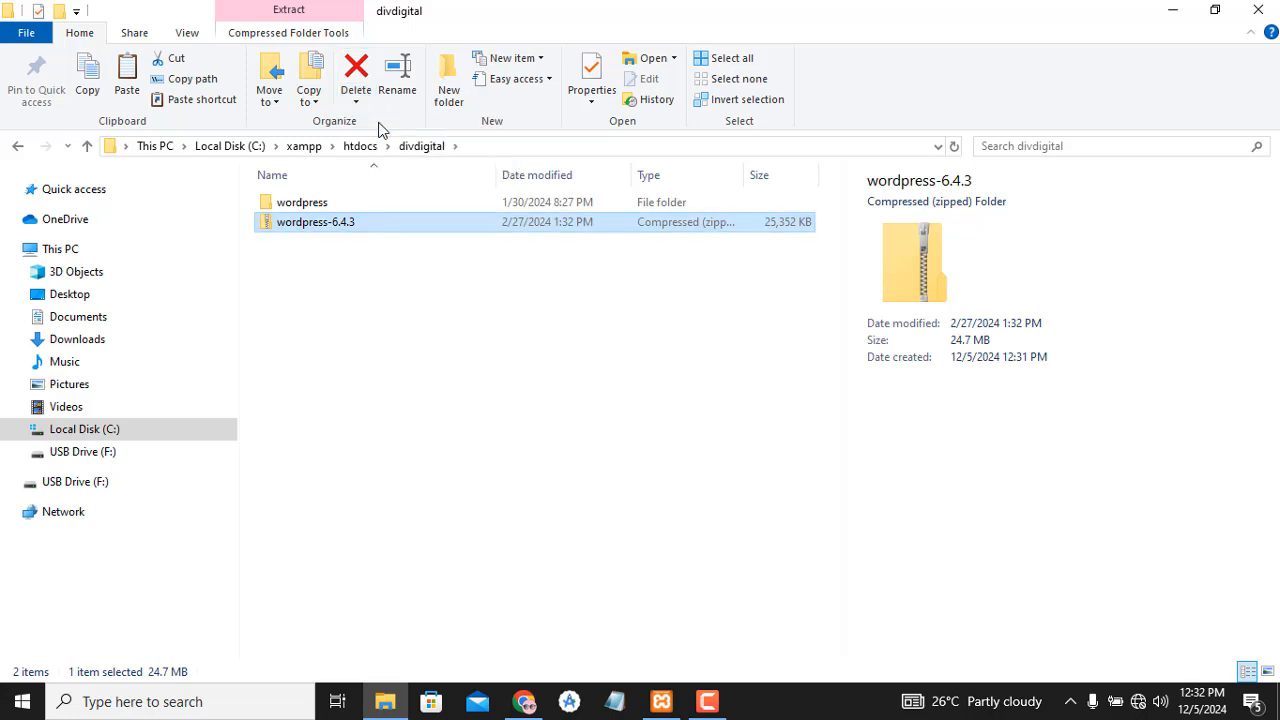
- Open the extracted wordpress folder, then switch to phpMyAdmin in the browser
{"action": "double_click", "coordinate": [368, 202]}
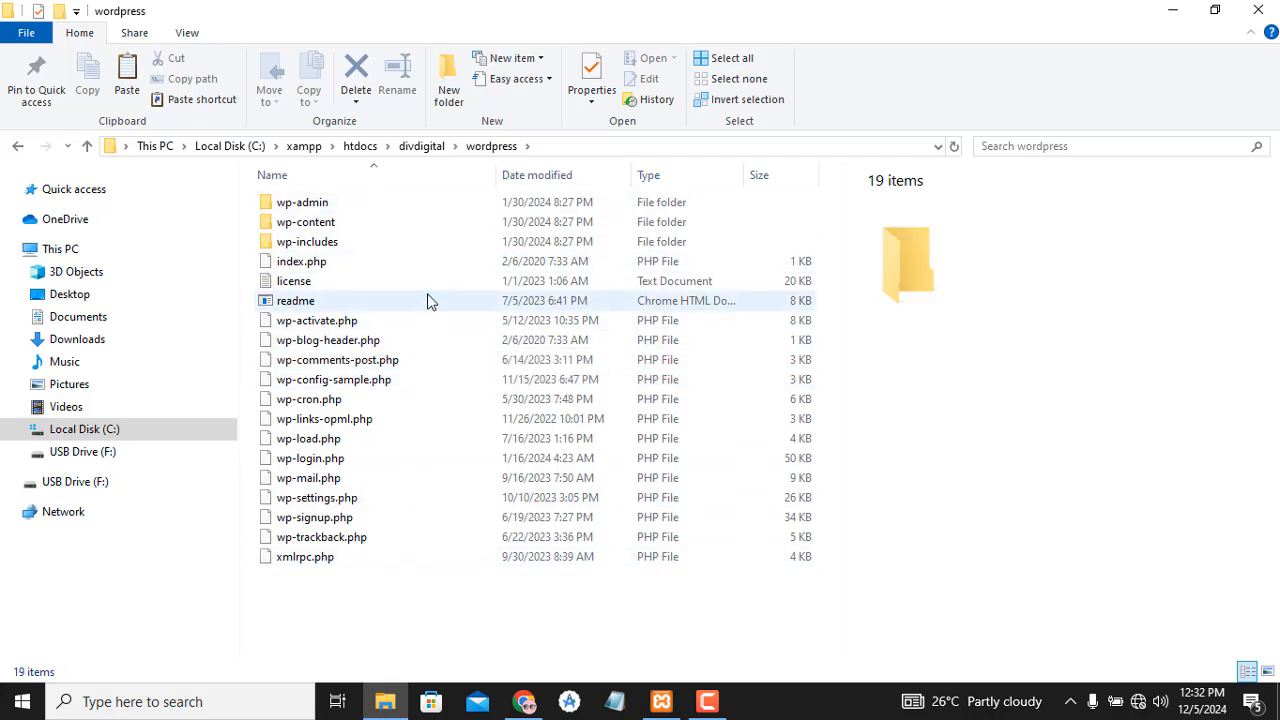
{"action": "left_click", "coordinate": [420, 146]}
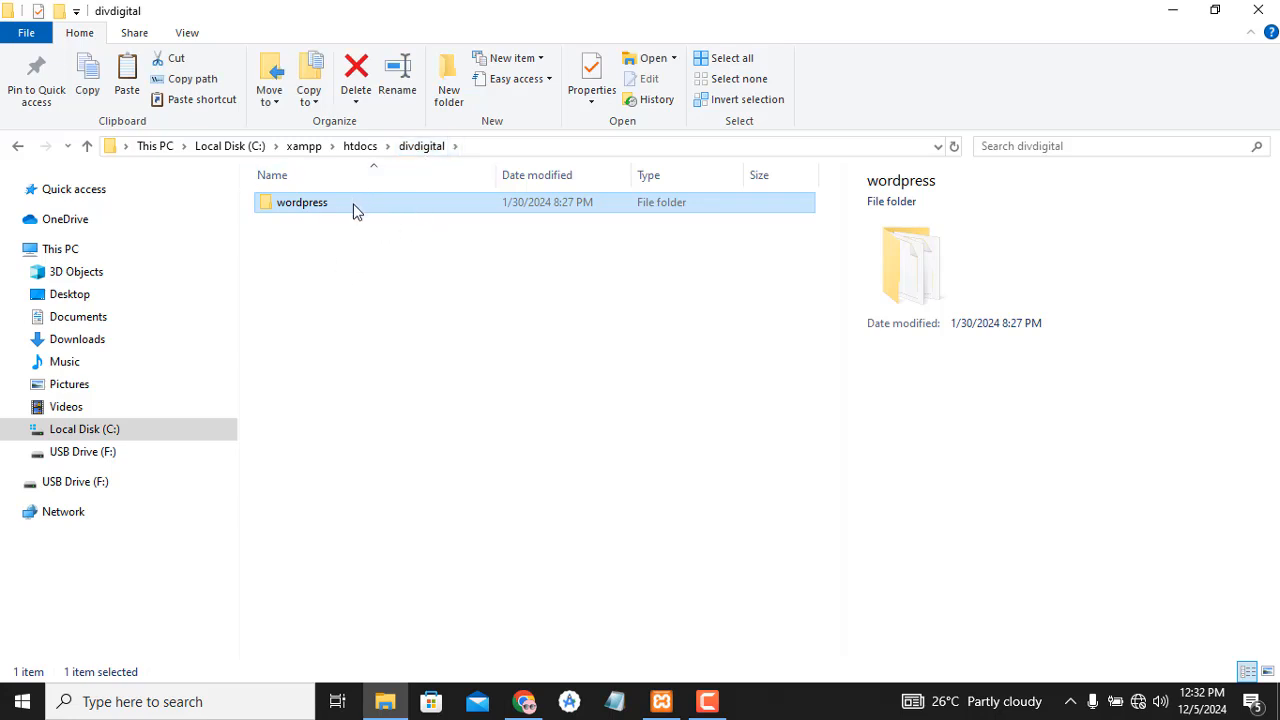
{"action": "key", "text": "F2"}
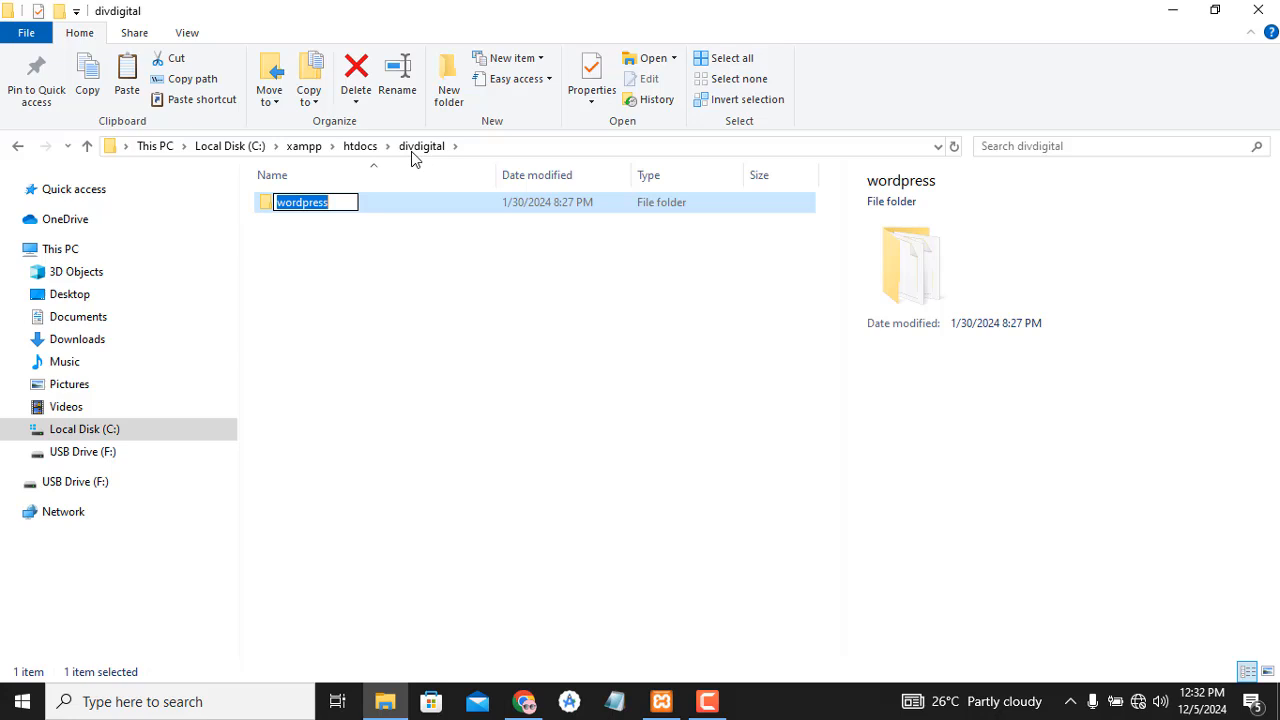
{"action": "left_click", "coordinate": [368, 262]}
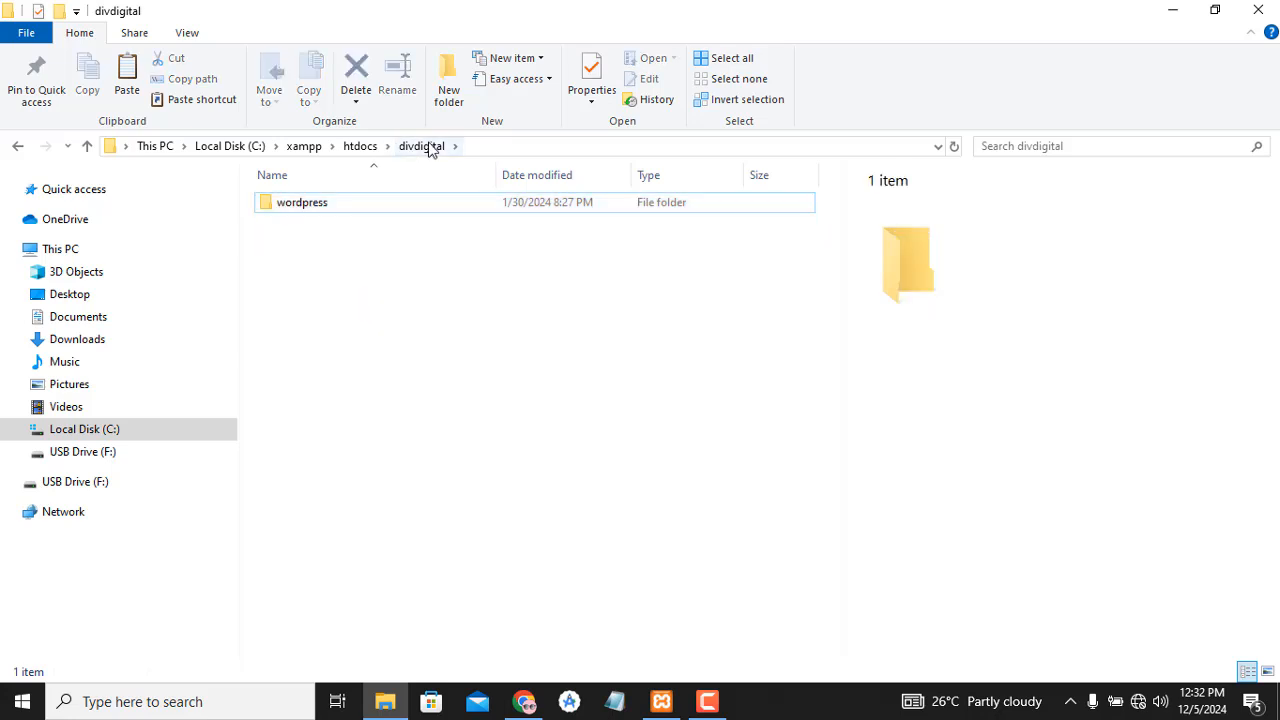
{"action": "left_click", "coordinate": [340, 211]}
{"action": "double_click", "coordinate": [342, 217]}
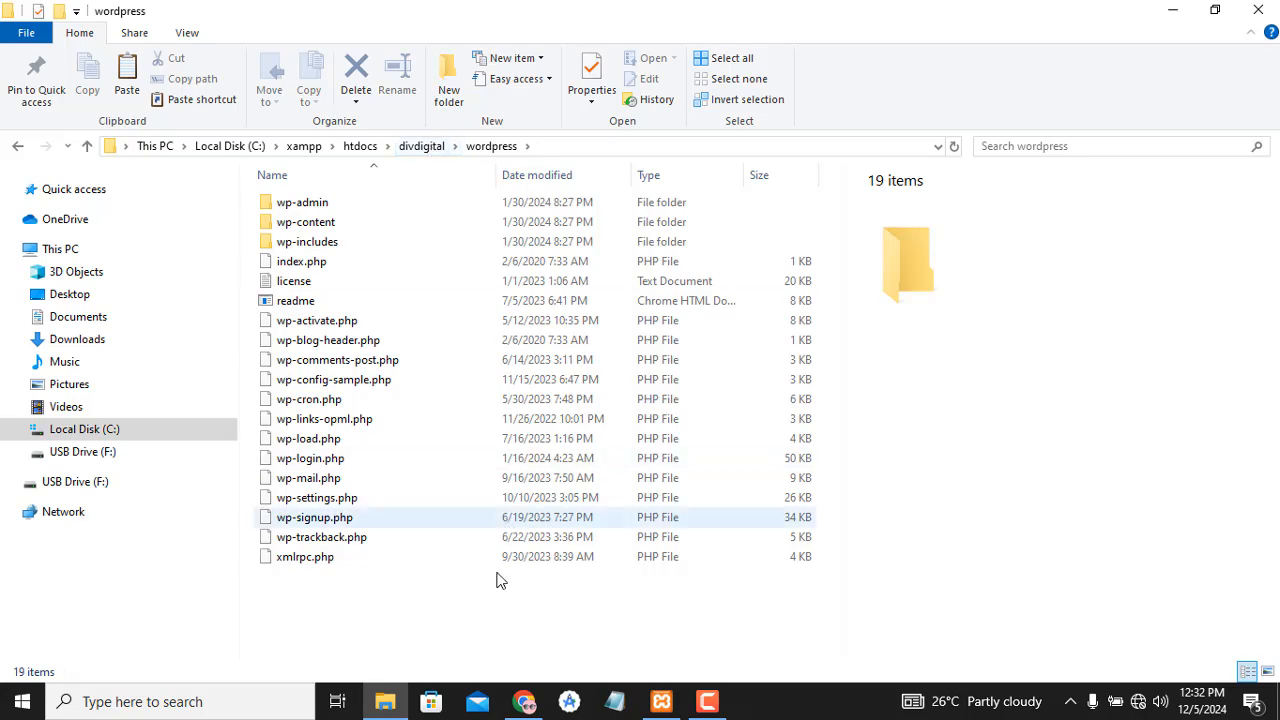
{"action": "left_click", "coordinate": [523, 701]}
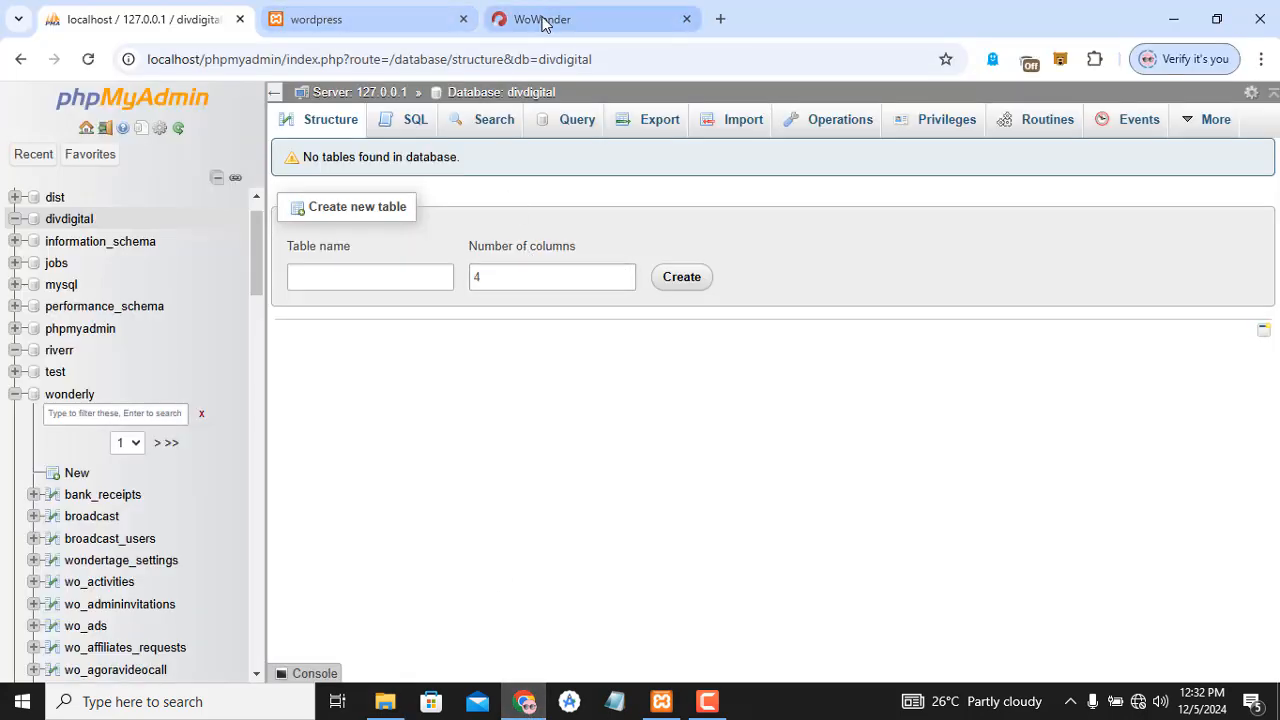
- Load localhost/divdigital in a new browser tab
{"action": "left_click", "coordinate": [720, 19]}
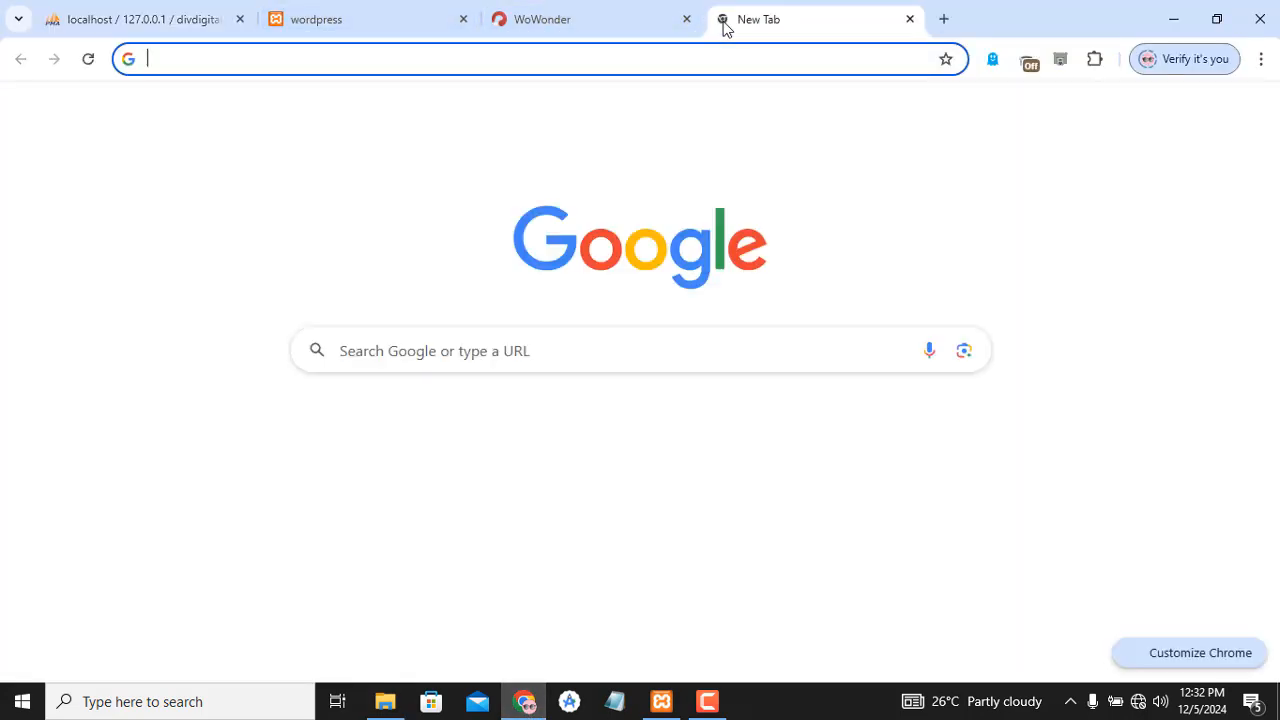
{"action": "type", "text": "localhost"}
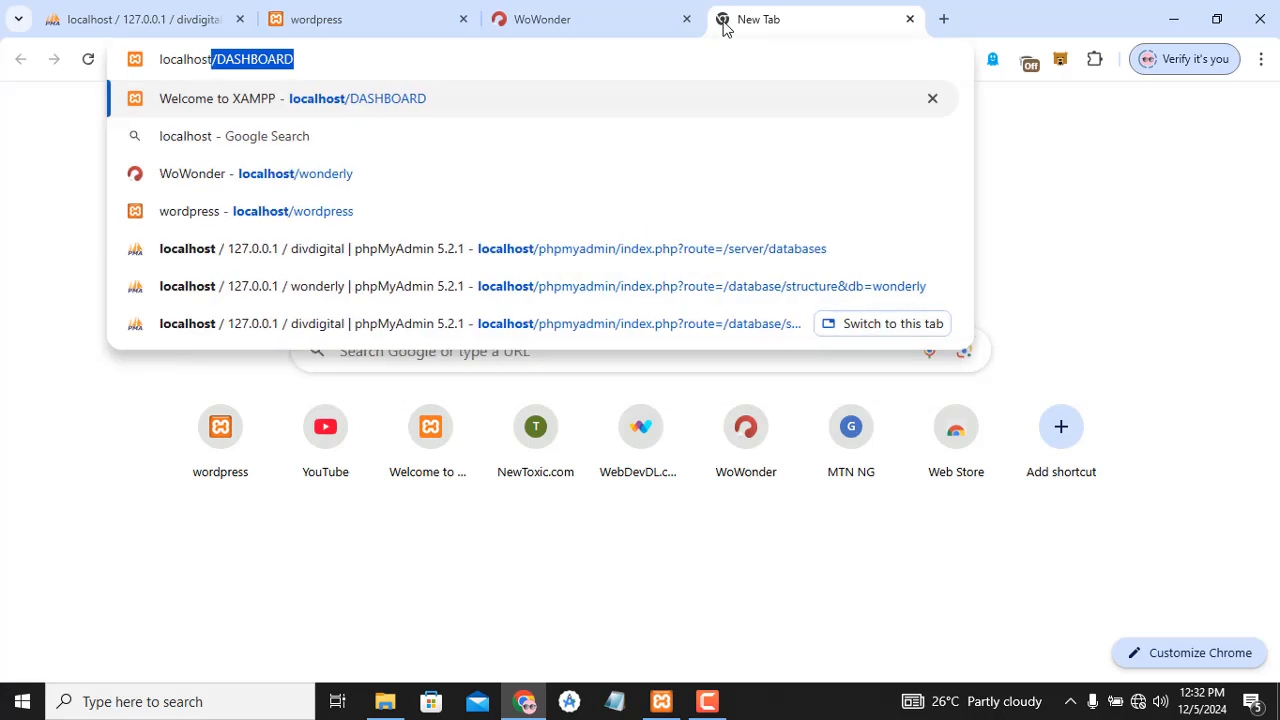
{"action": "key", "text": "BackSpace"}
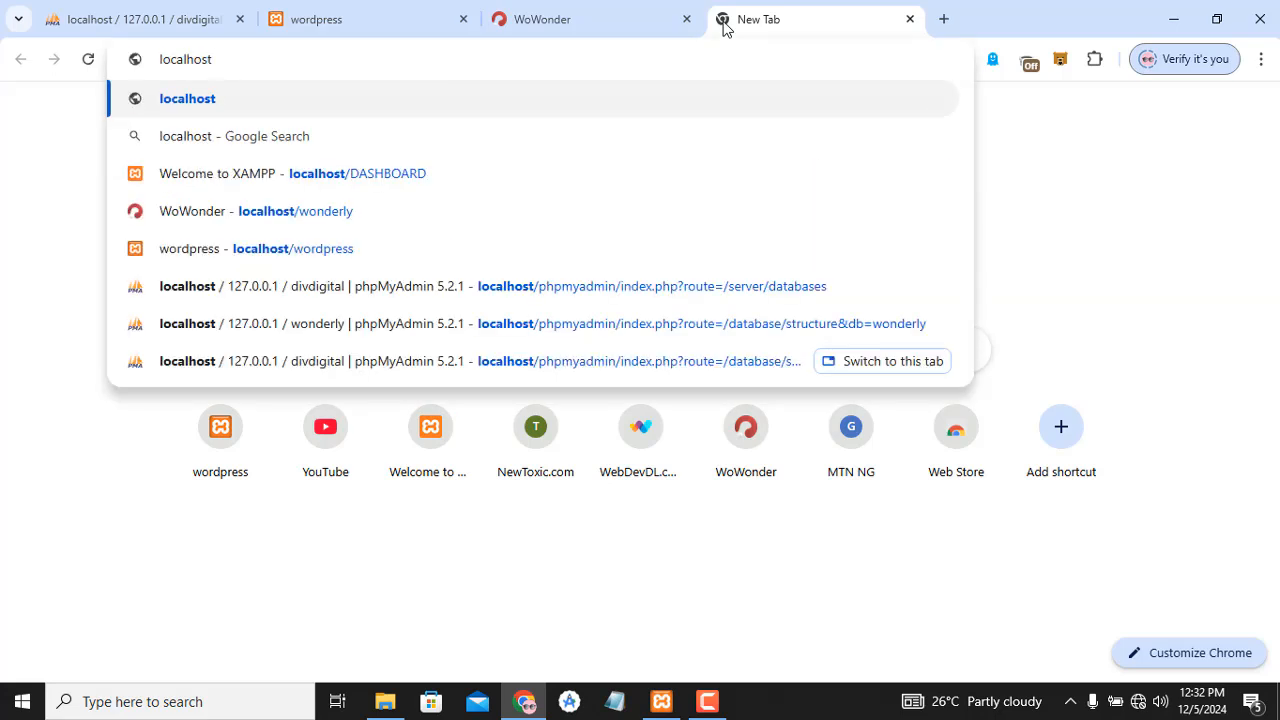
{"action": "type", "text": "/di"}
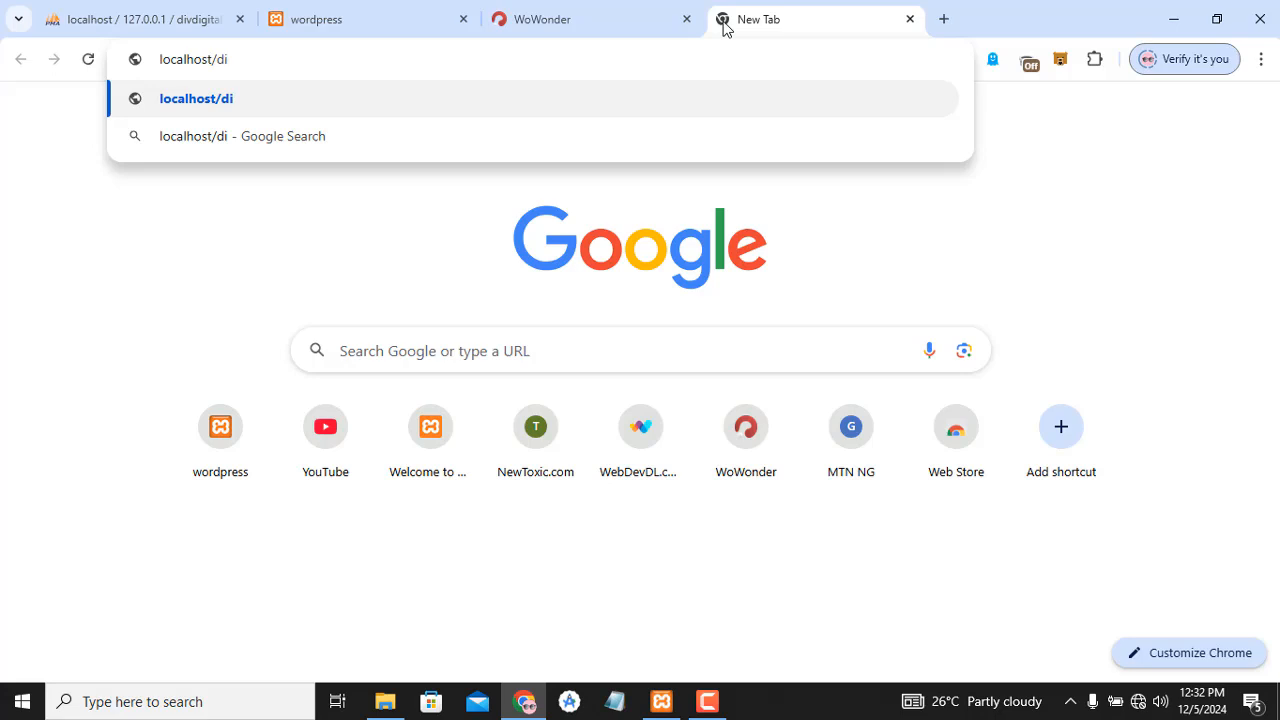
{"action": "type", "text": "vdigit"}
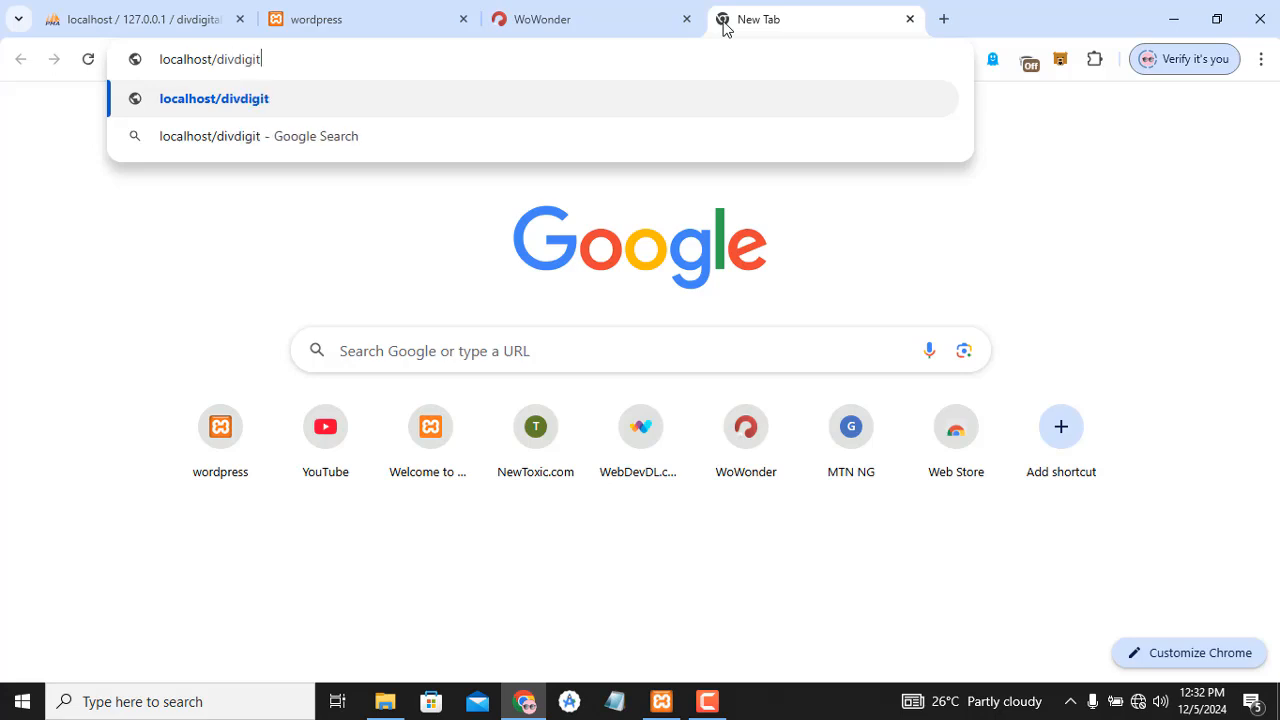
{"action": "type", "text": "al"}
{"action": "key", "text": "Return"}
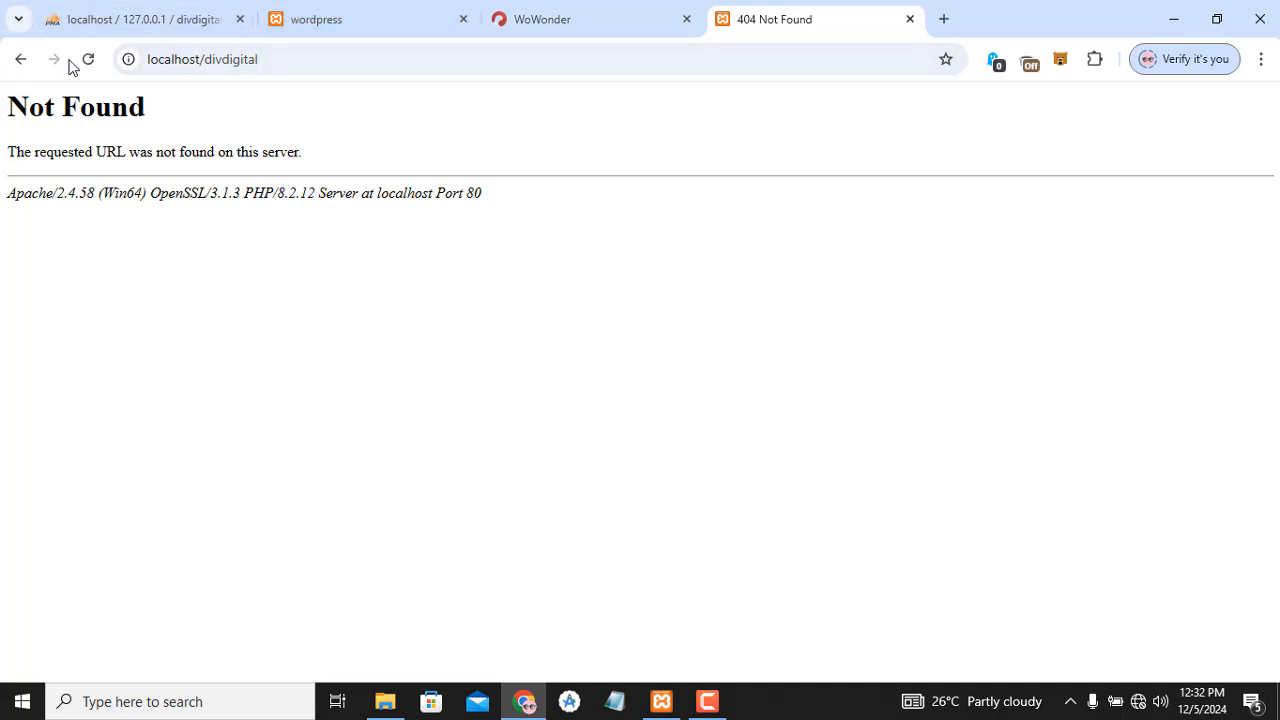
- Try localhost/divdigital/wordpress, which still returns Not Found
{"action": "left_click", "coordinate": [268, 62]}
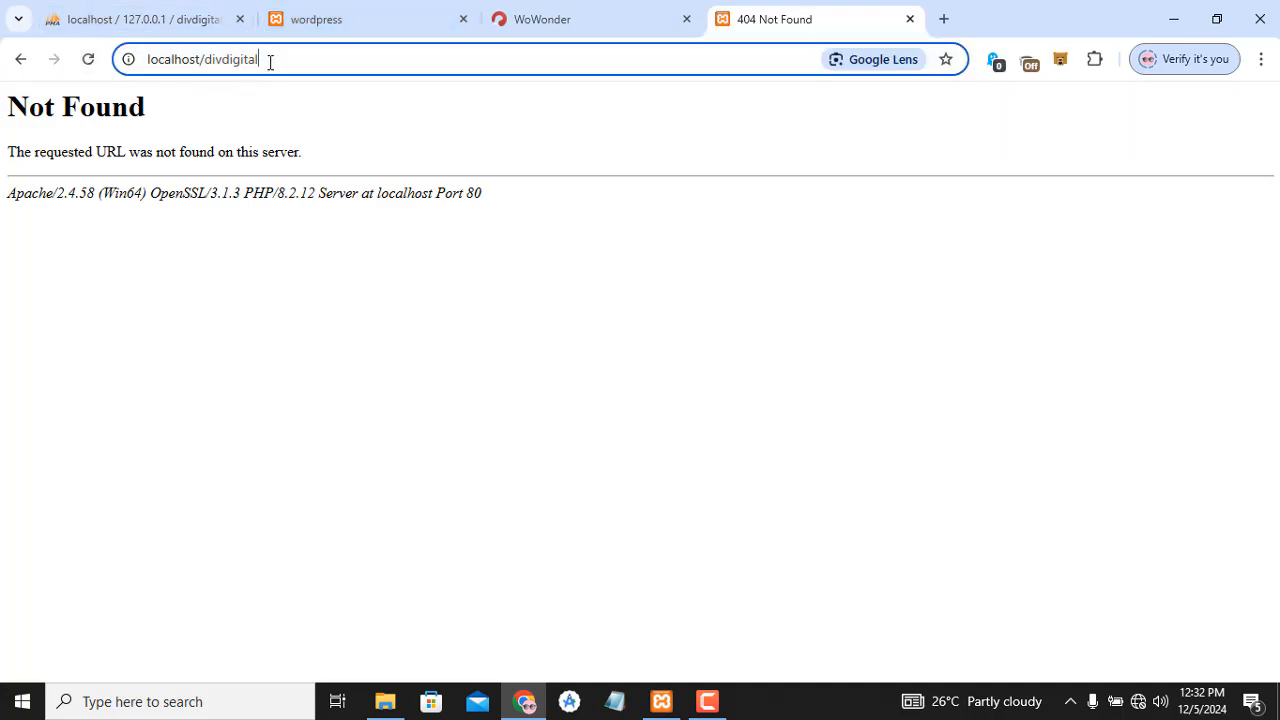
{"action": "left_click", "coordinate": [270, 62]}
{"action": "type", "text": "/"}
{"action": "type", "text": "wordpress"}
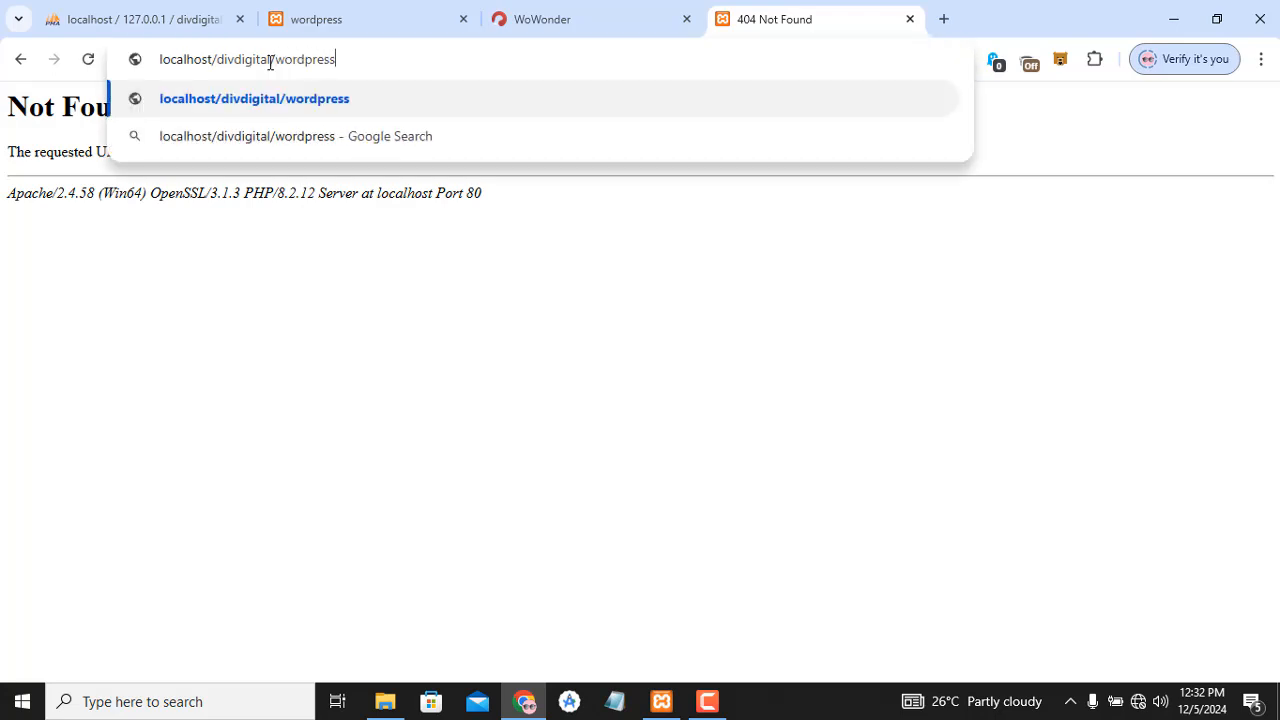
{"action": "key", "text": "Return"}
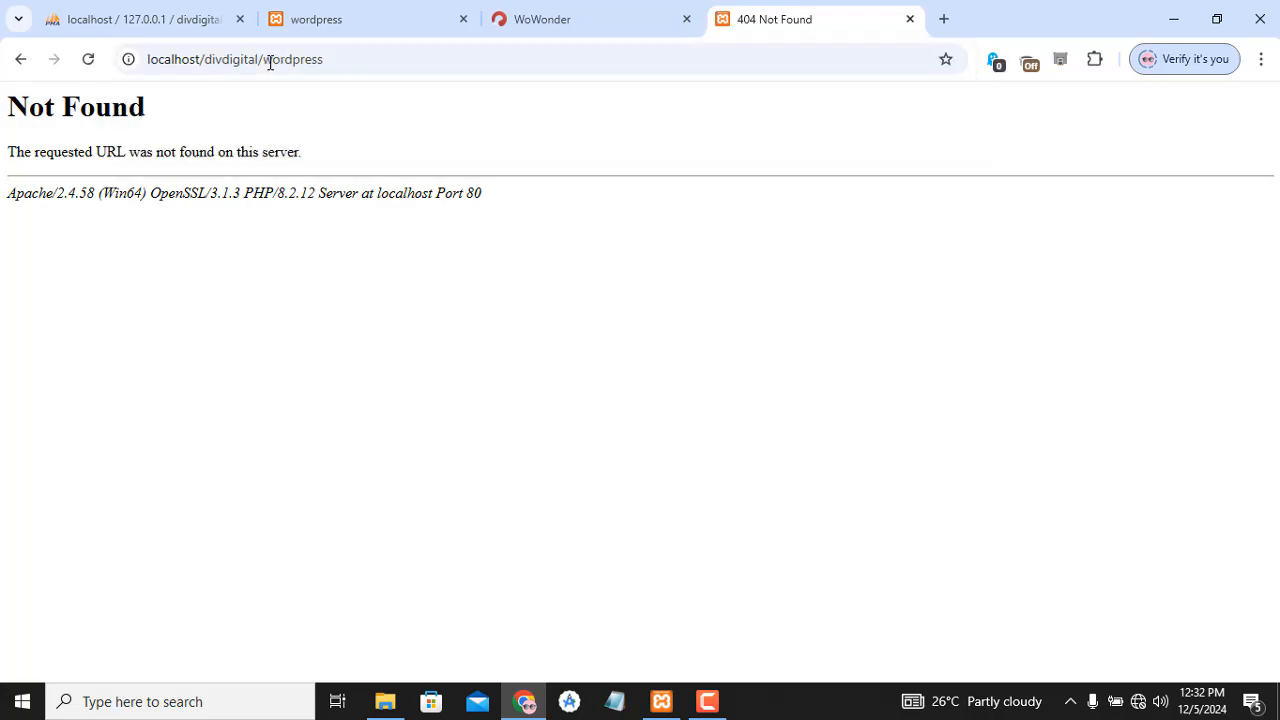
- Back in the wordpress folder, select all 19 files and folders
{"action": "left_click", "coordinate": [202, 9]}
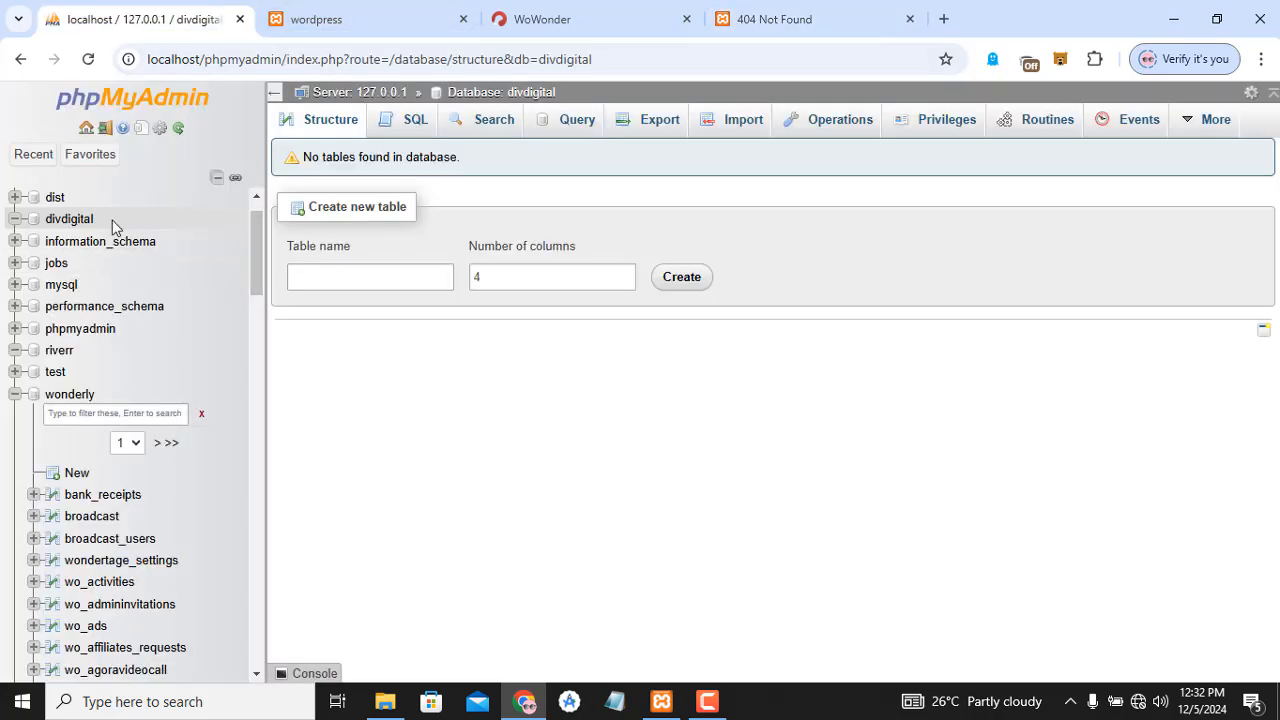
{"action": "key", "text": "alt+Tab"}
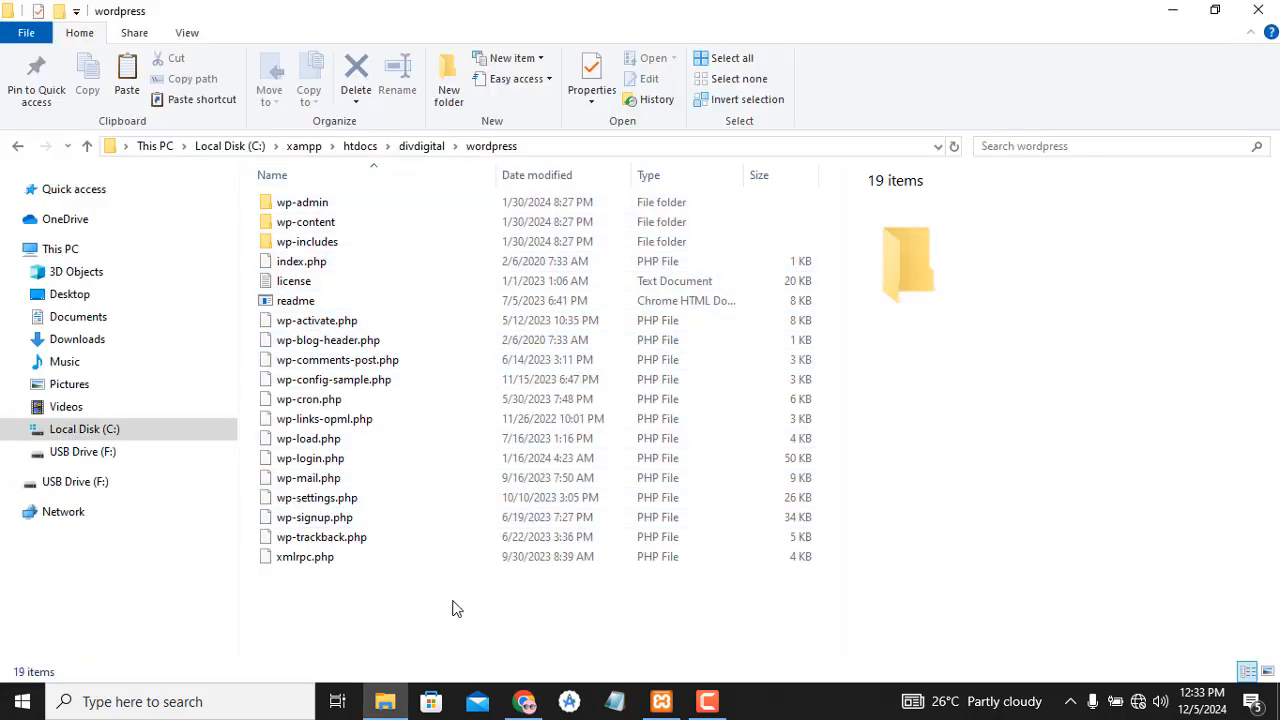
{"action": "key", "text": "ctrl+a"}
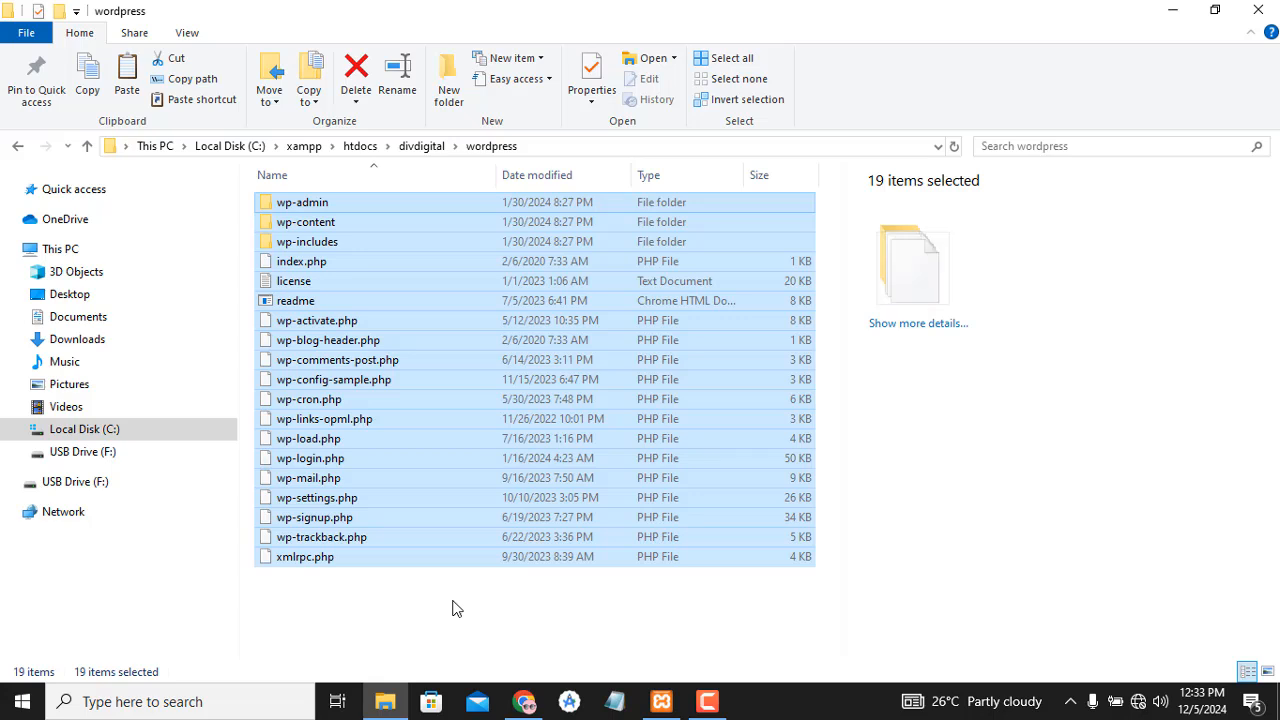
- Cut all WordPress files and paste them directly into the divdigital folder
{"action": "key", "text": "ctrl+x"}
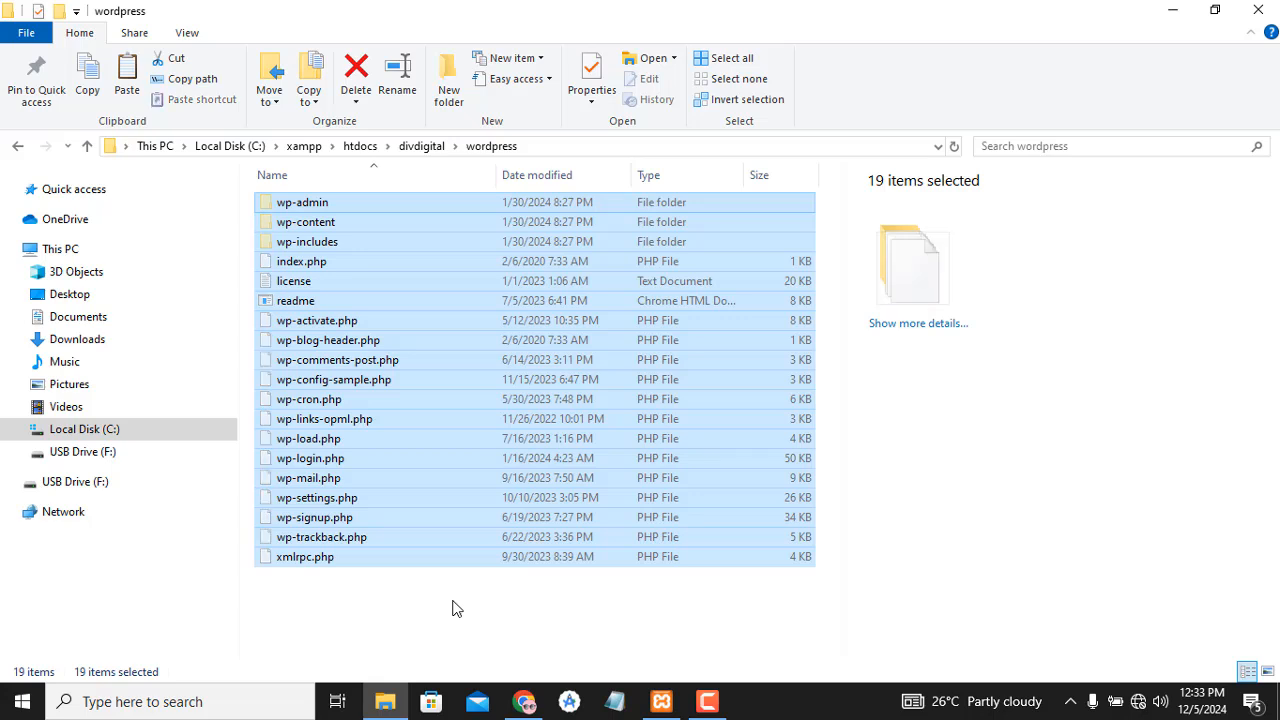
{"action": "left_click", "coordinate": [430, 146]}
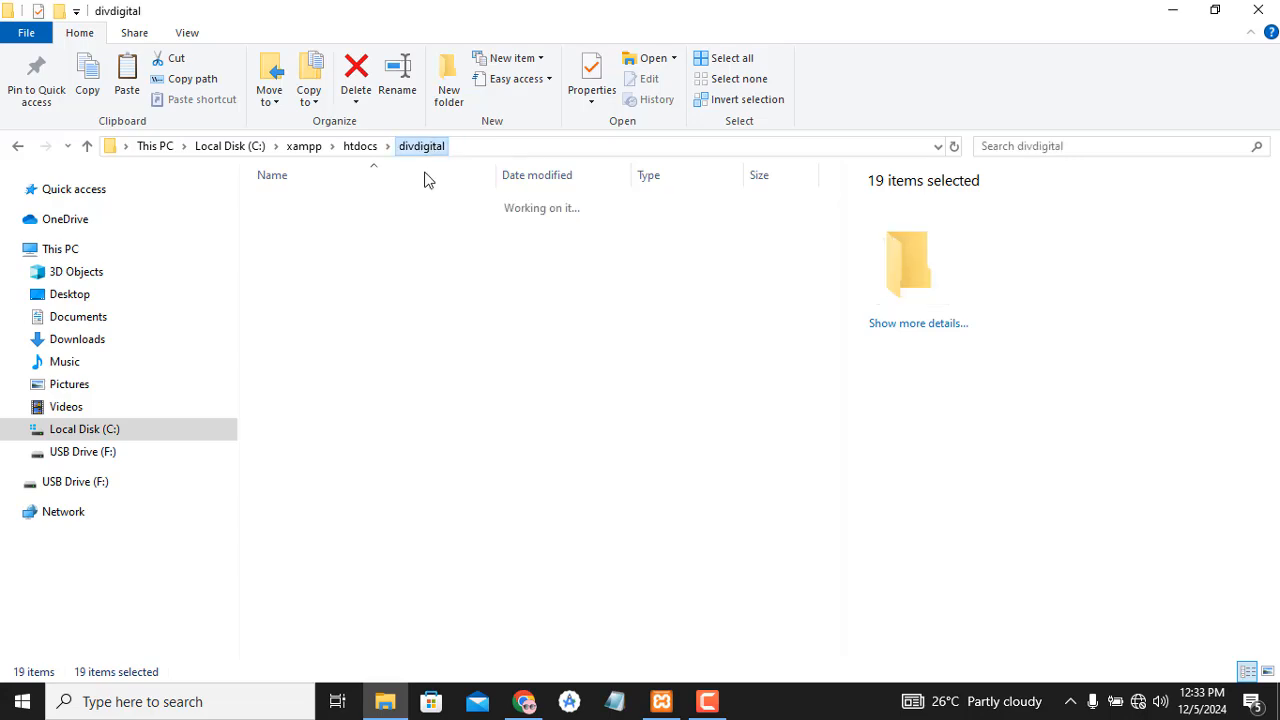
{"action": "left_click", "coordinate": [335, 277]}
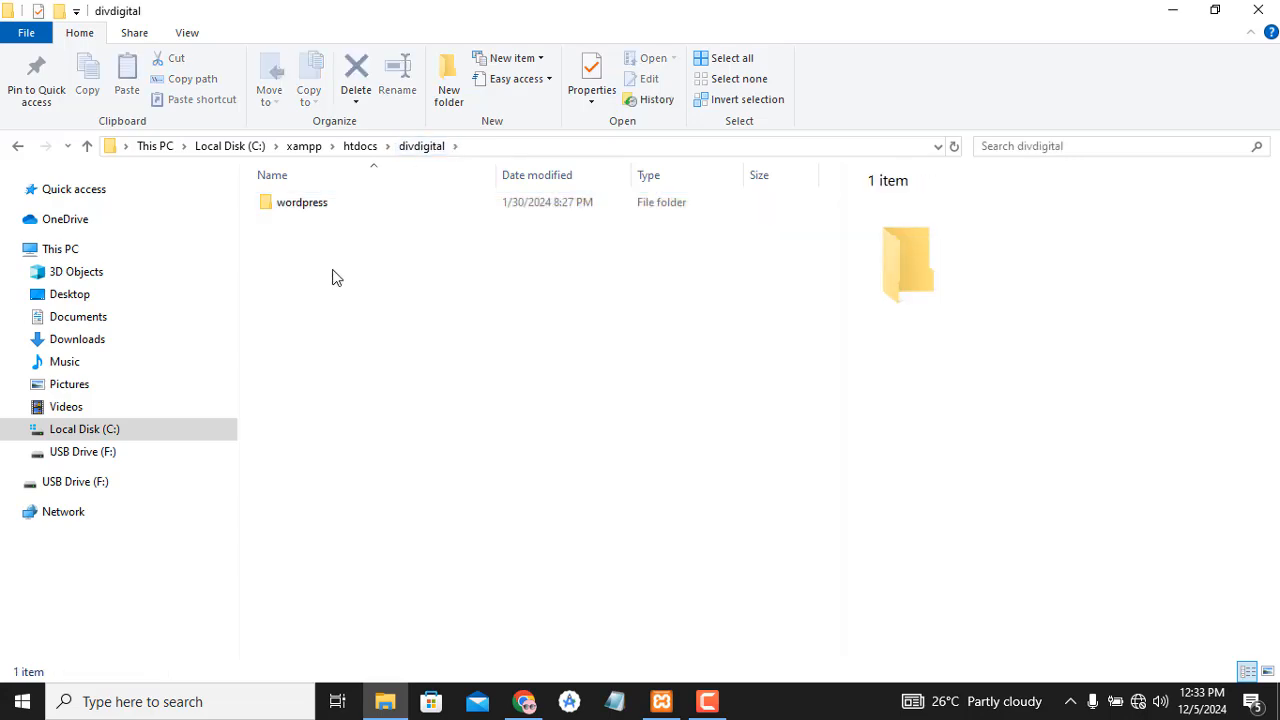
{"action": "key", "text": "ctrl+v"}
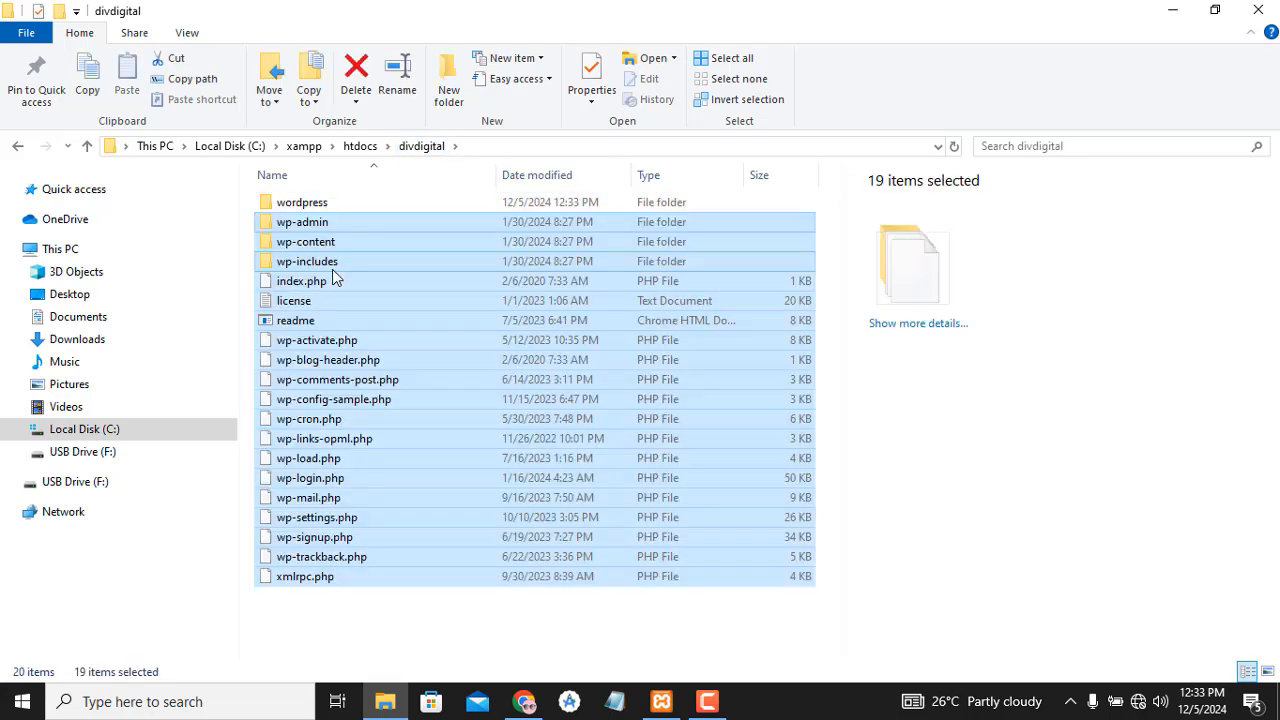
- Delete the now-empty wordpress subfolder, refresh the list, and return to phpMyAdmin
{"action": "double_click", "coordinate": [353, 200]}
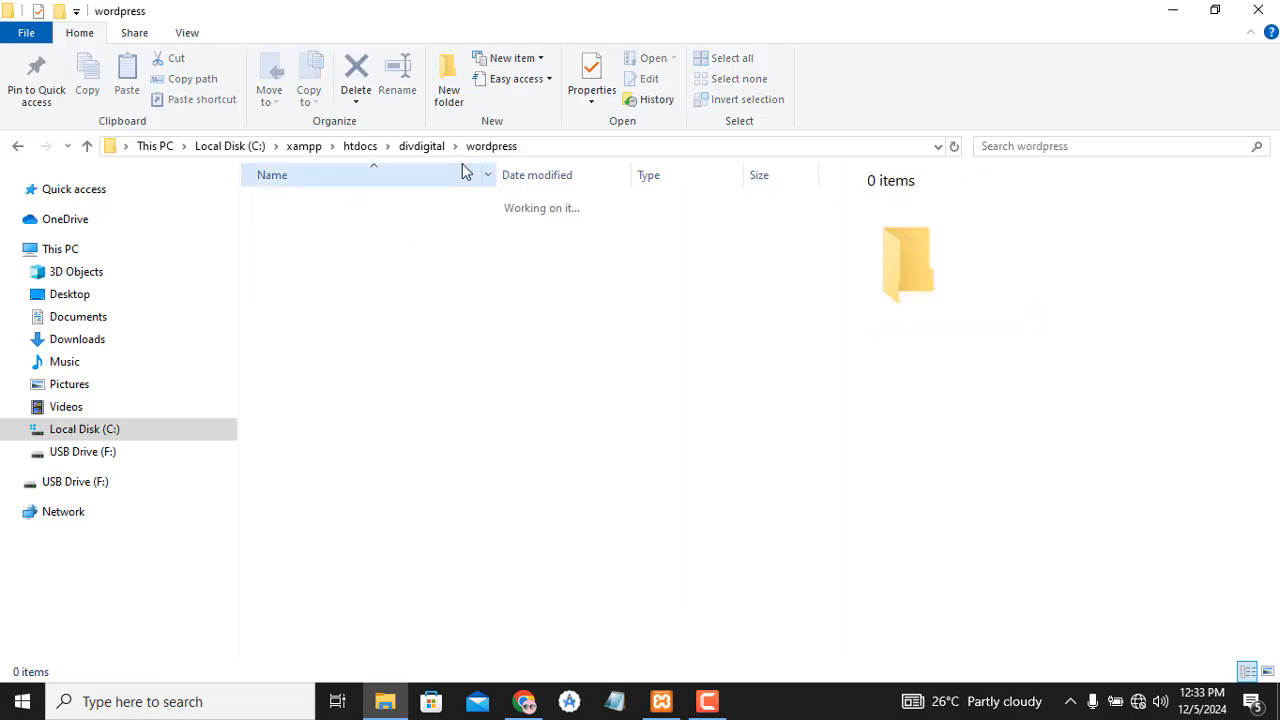
{"action": "left_click", "coordinate": [422, 146]}
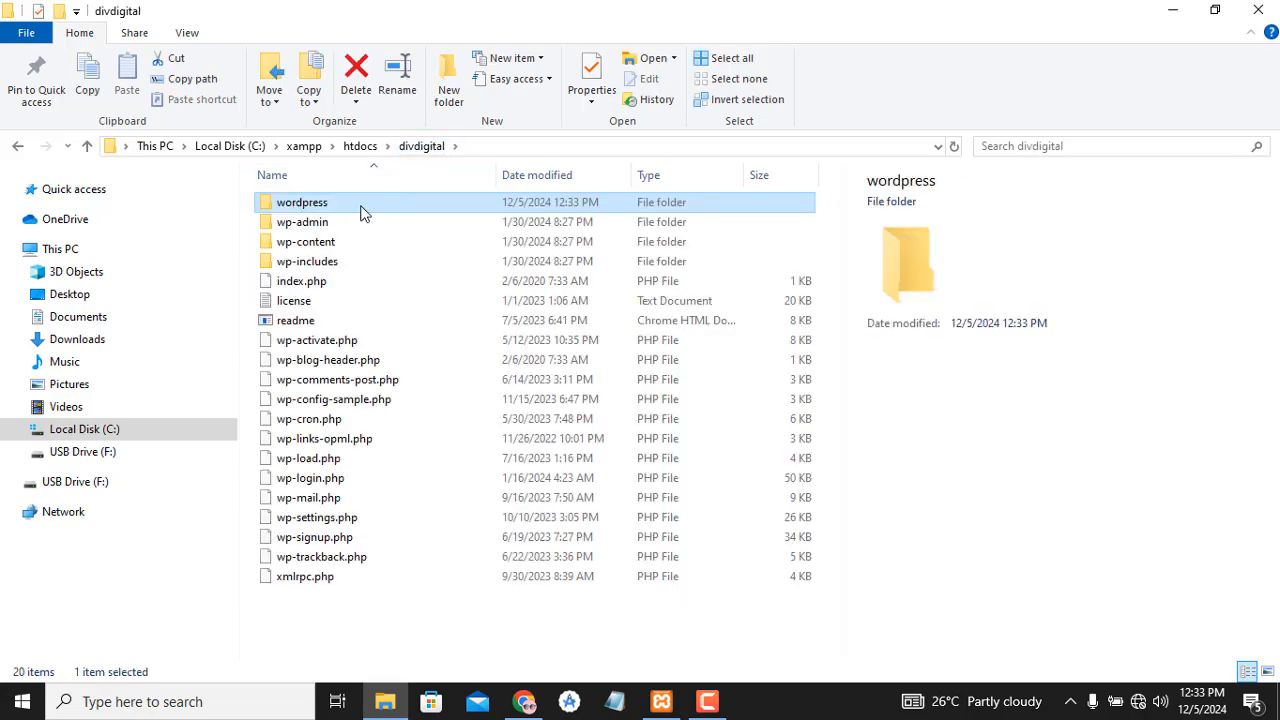
{"action": "key", "text": "Delete"}
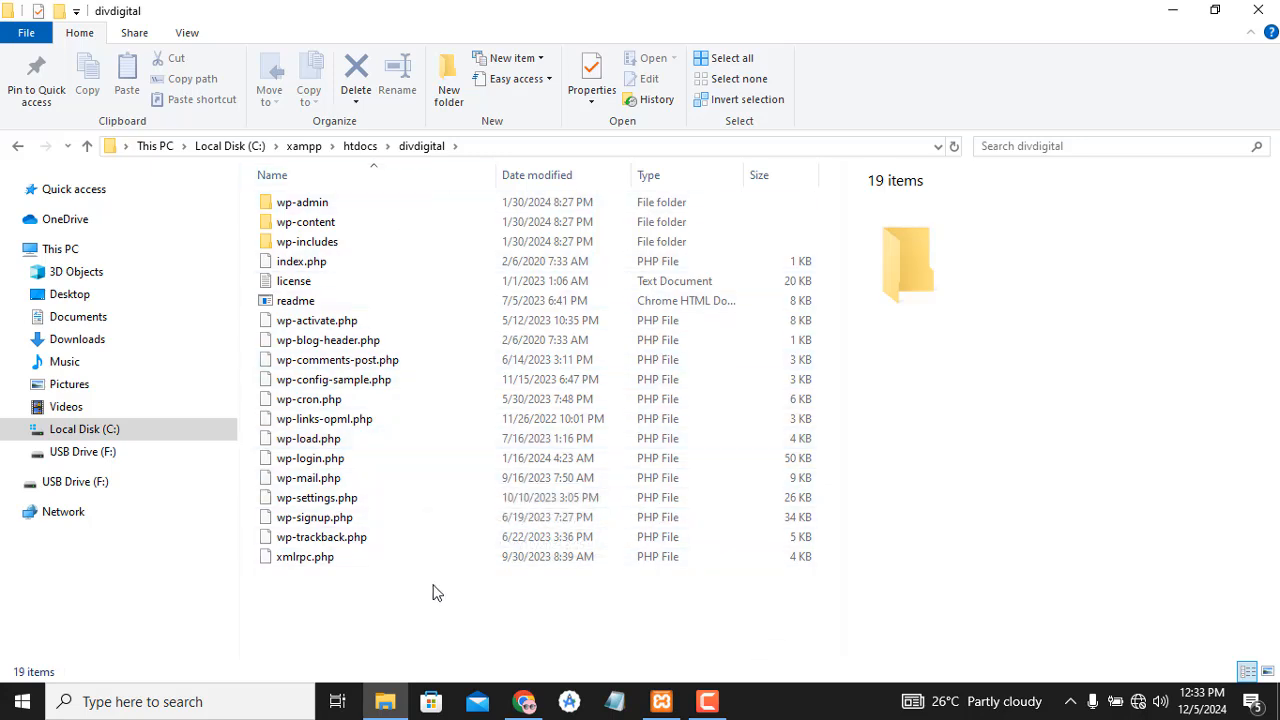
{"action": "right_click", "coordinate": [433, 315]}
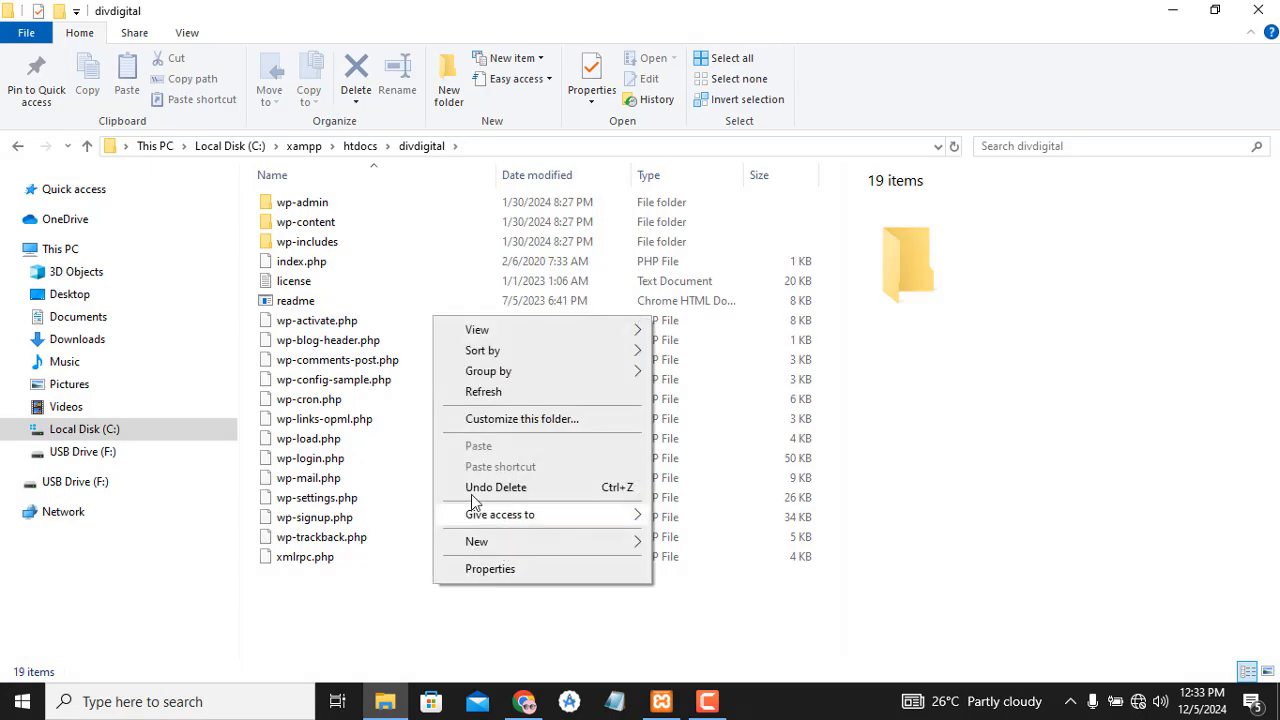
{"action": "left_click", "coordinate": [485, 392]}
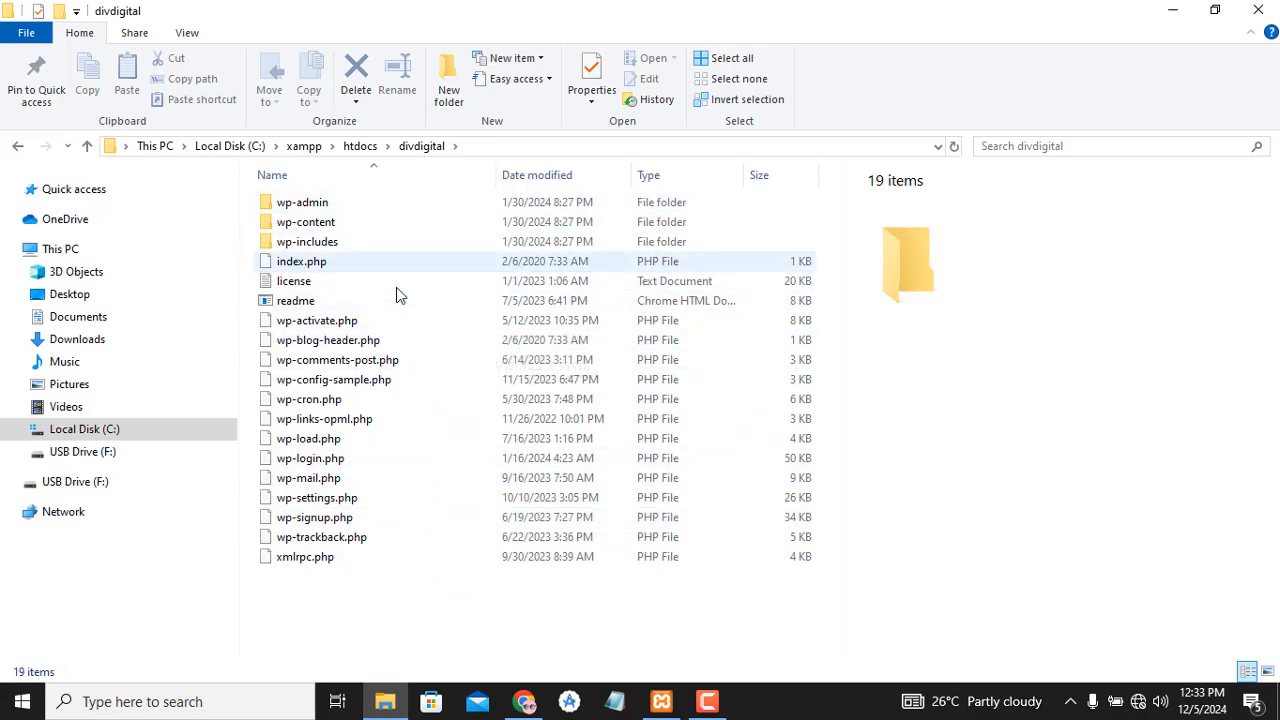
{"action": "left_click", "coordinate": [525, 702]}
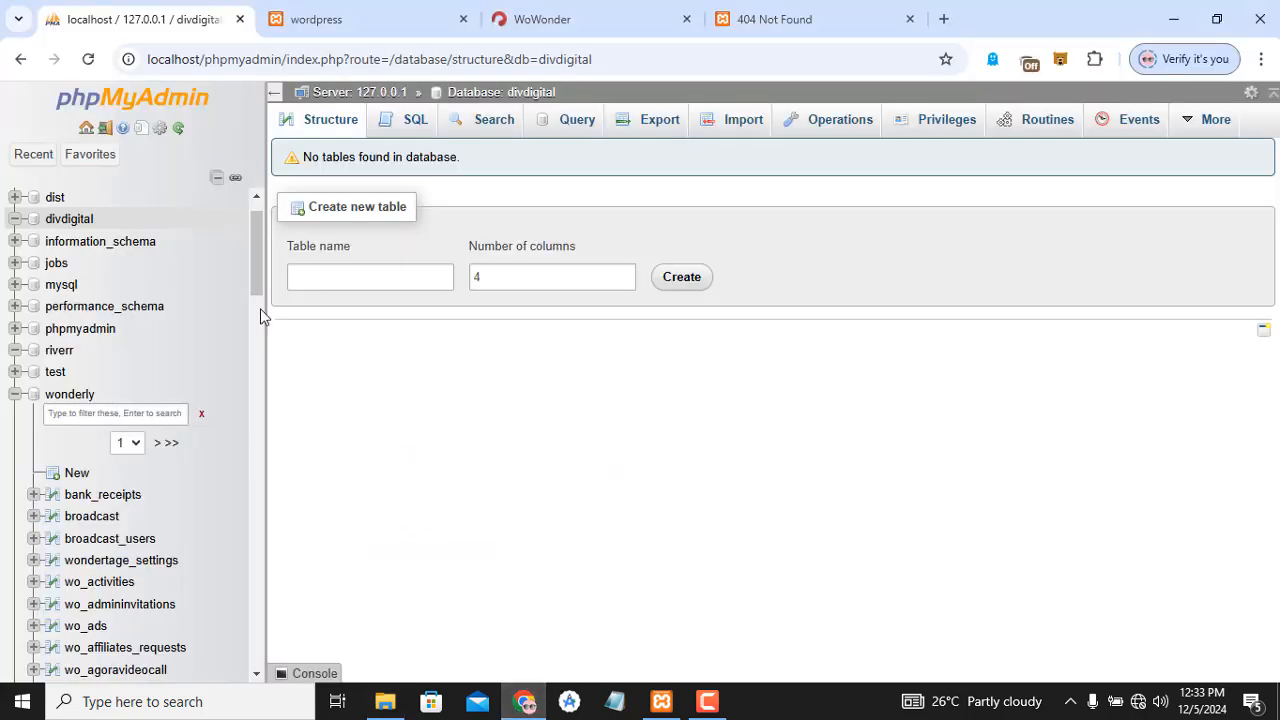
- Reload the divdigital database to confirm it has no tables, then return to File Explorer
{"action": "left_click", "coordinate": [60, 224]}
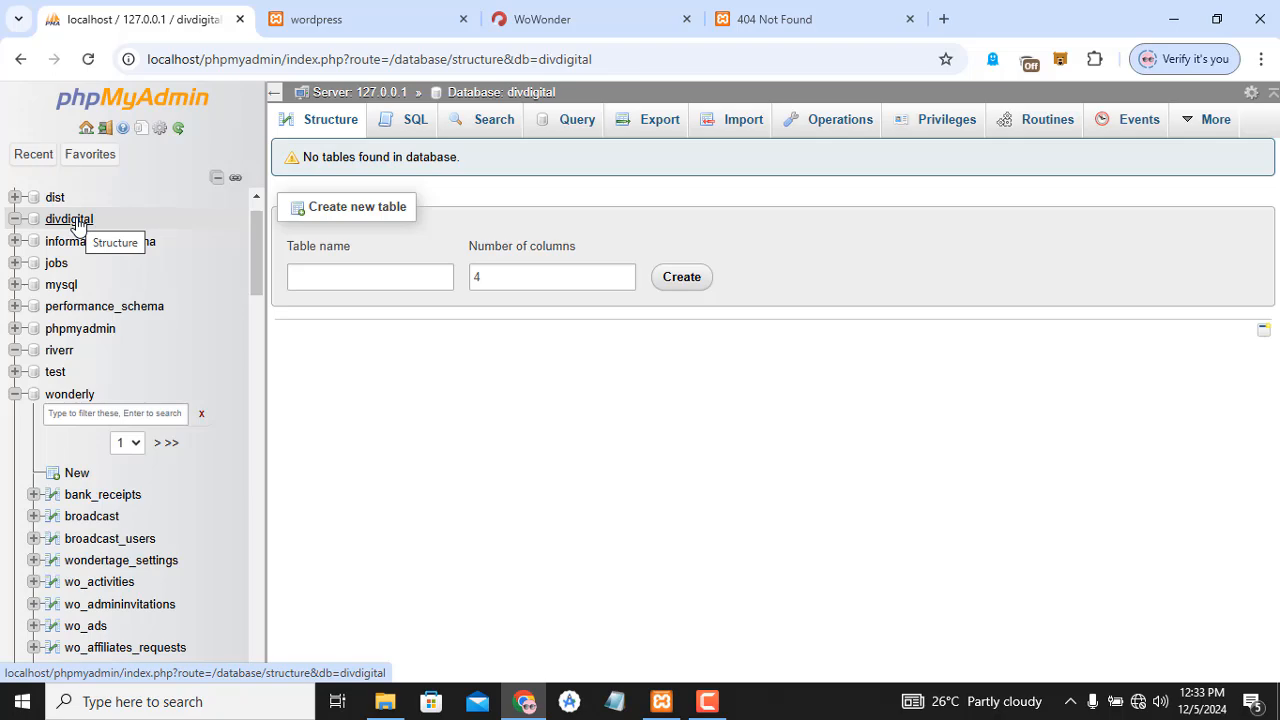
{"action": "left_click", "coordinate": [385, 700]}
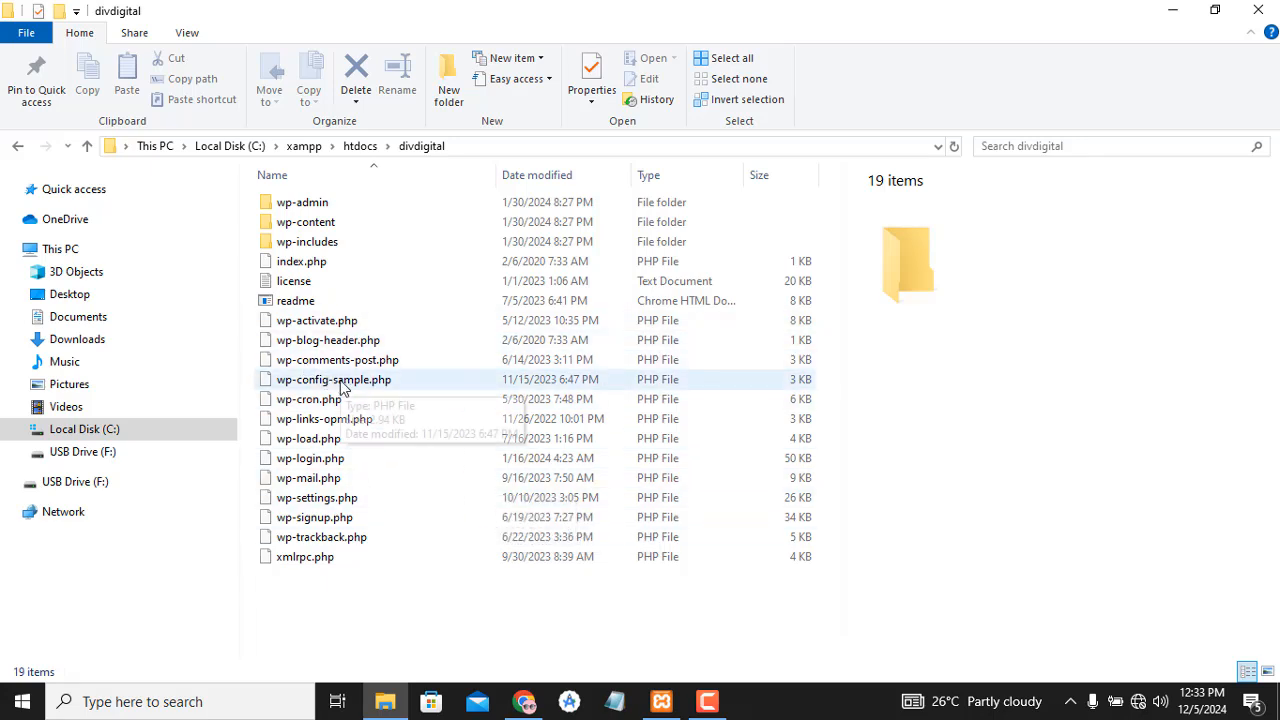
- Open wp-config-sample.php with Notepad and scroll down to its database settings
{"action": "left_click", "coordinate": [408, 387]}
{"action": "right_click", "coordinate": [409, 387]}
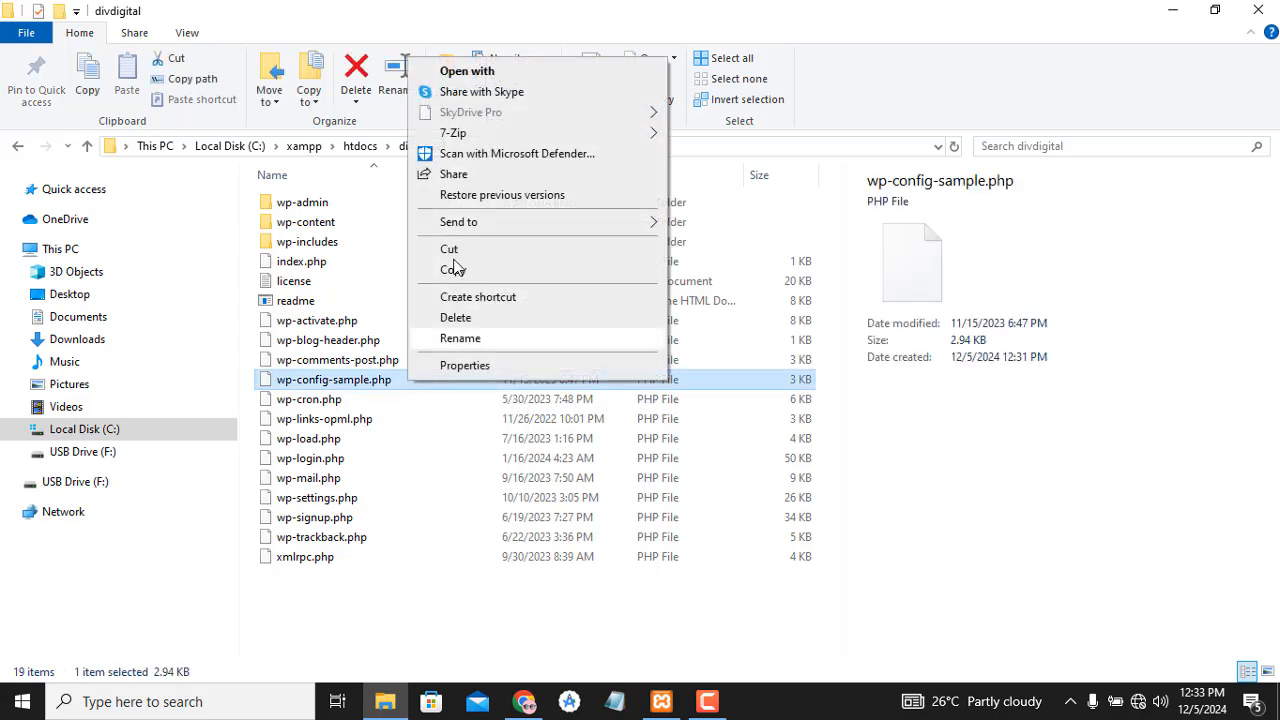
{"action": "left_click", "coordinate": [467, 71]}
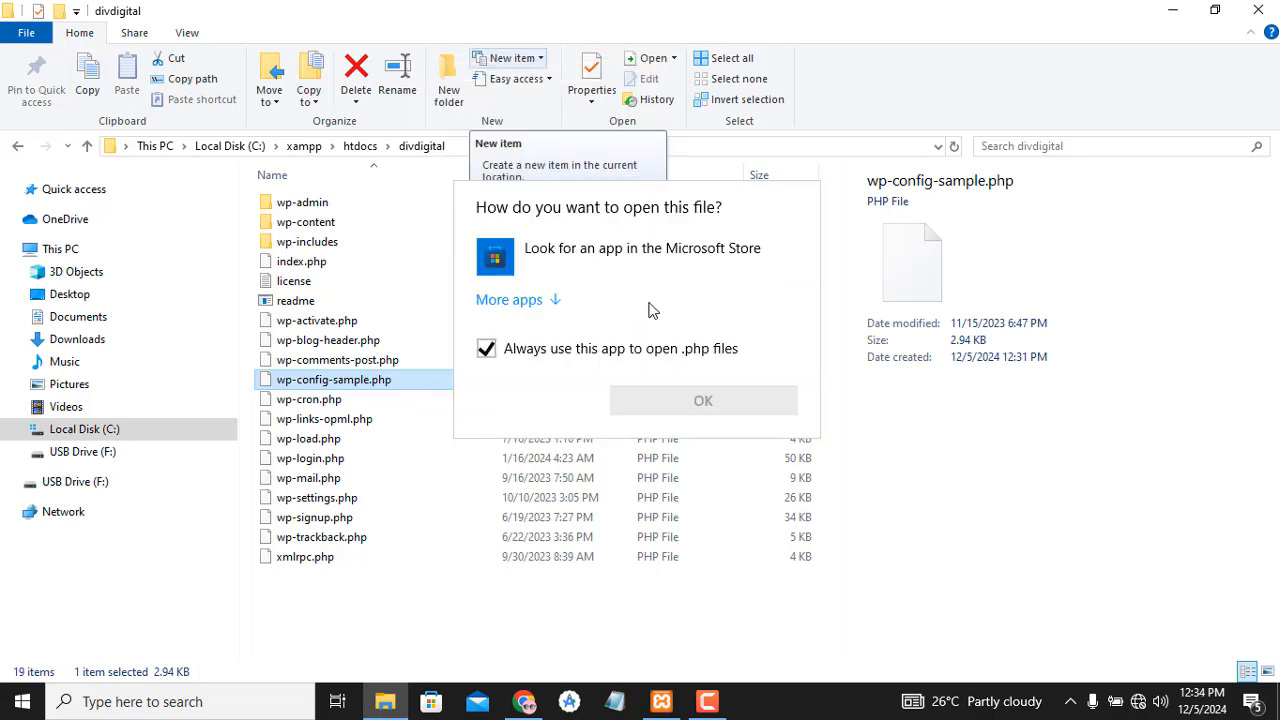
{"action": "left_click", "coordinate": [538, 302]}
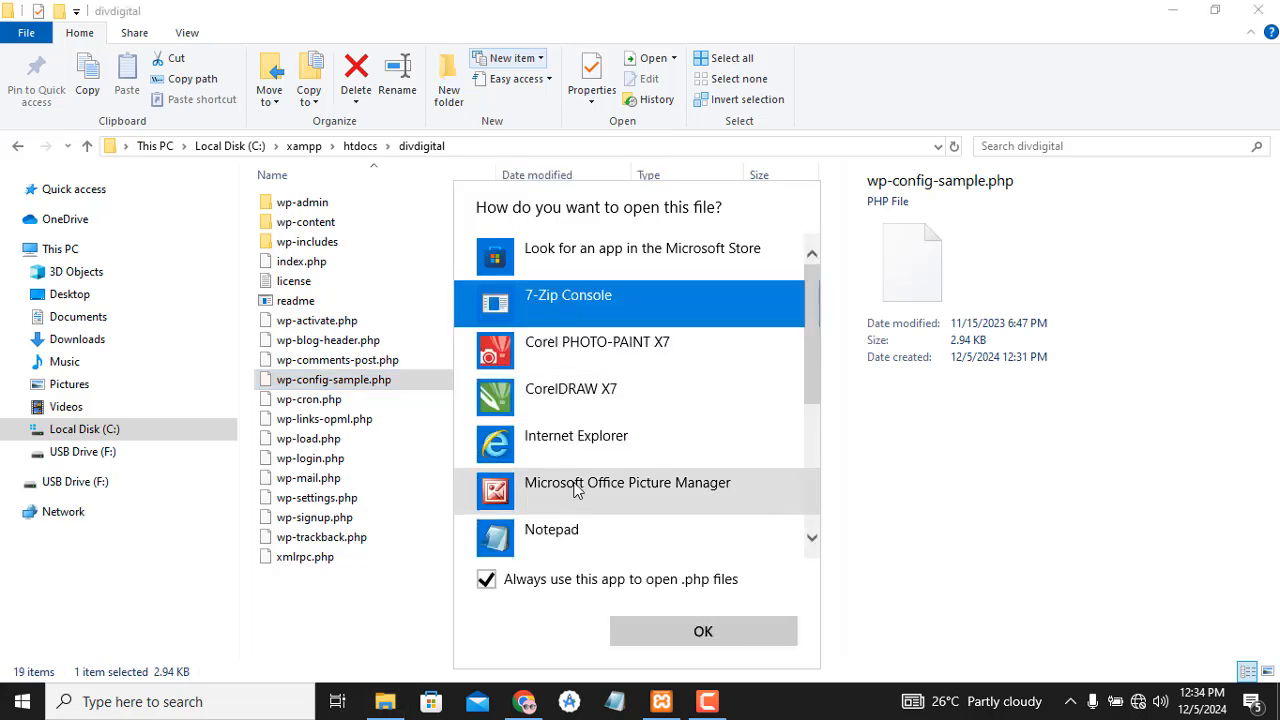
{"action": "left_click", "coordinate": [695, 543]}
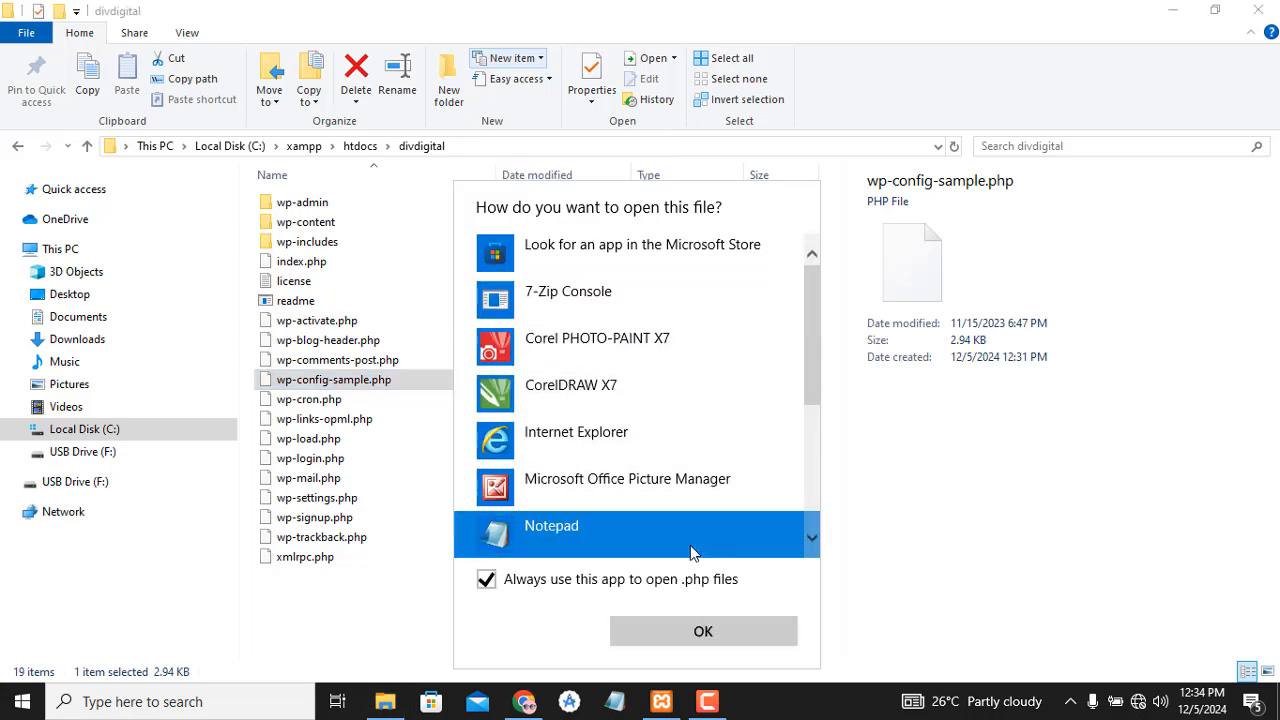
{"action": "left_click", "coordinate": [732, 633]}
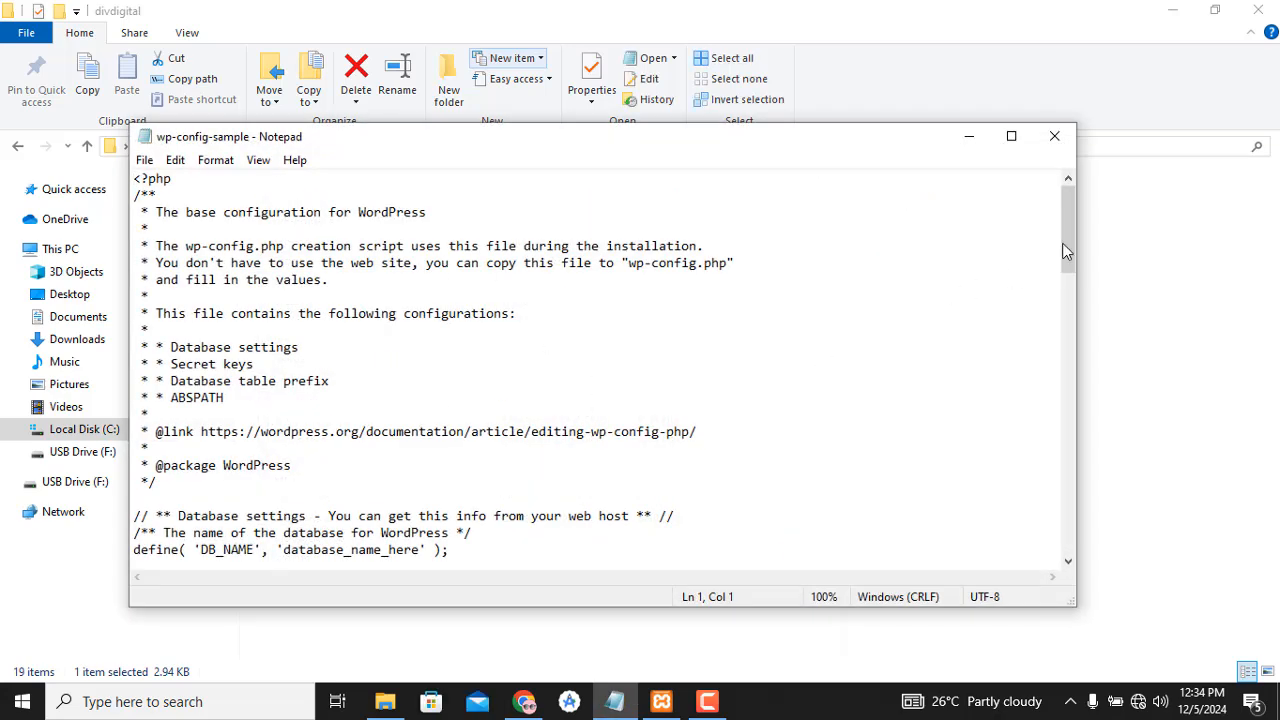
{"action": "left_click_drag", "start_coordinate": [1067, 242], "coordinate": [1063, 291]}
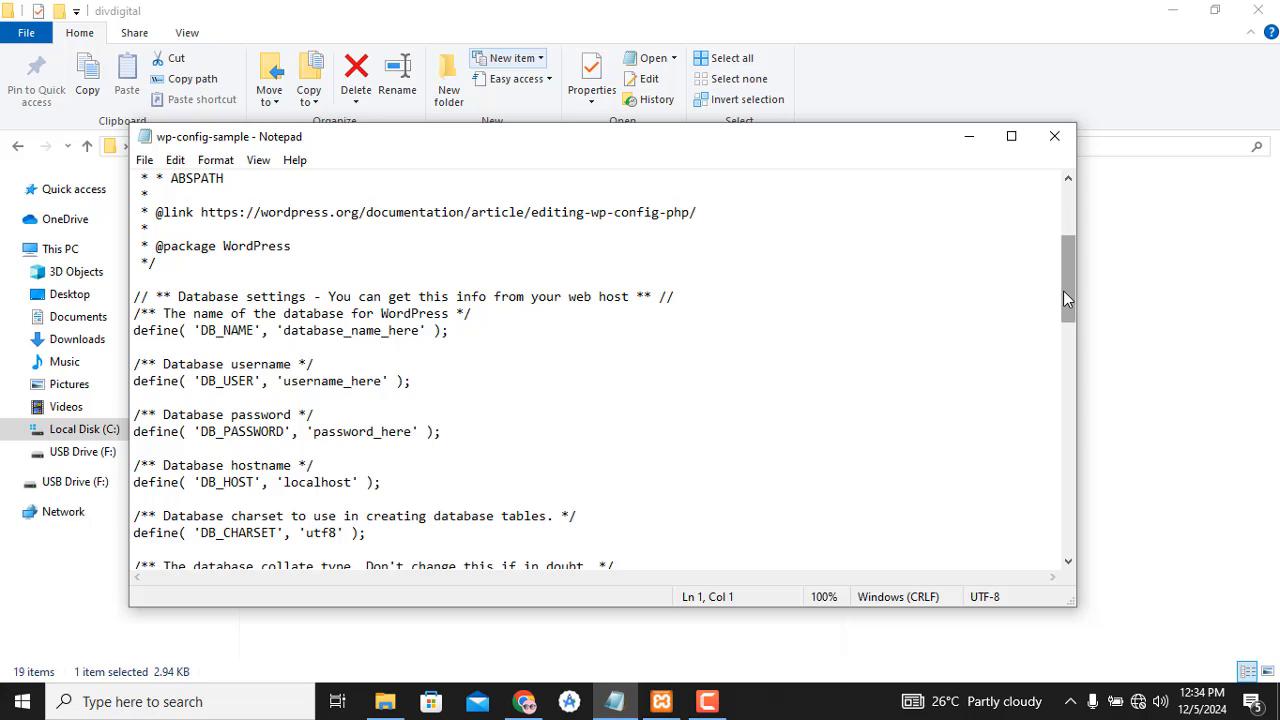
{"action": "left_click_drag", "start_coordinate": [1066, 293], "coordinate": [1064, 313]}
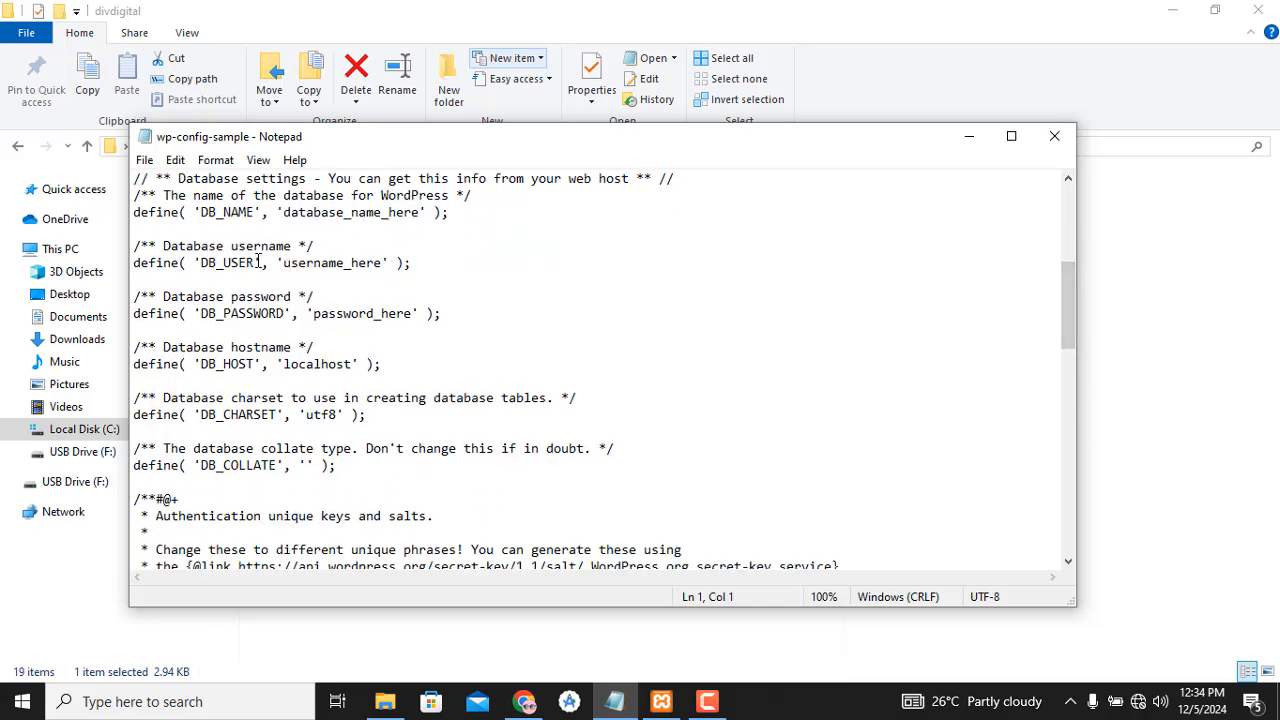
- Set DB_USER to 'root' and leave DB_PASSWORD empty
{"action": "left_click", "coordinate": [384, 263]}
{"action": "key", "text": "BackSpace"}
{"action": "key", "text": "BackSpace"}
{"action": "key", "text": "BackSpace"}
{"action": "key", "text": "BackSpace"}
{"action": "key", "text": "BackSpace"}
{"action": "key", "text": "BackSpace"}
{"action": "key", "text": "BackSpace"}
{"action": "key", "text": "BackSpace"}
{"action": "key", "text": "BackSpace"}
{"action": "key", "text": "BackSpace"}
{"action": "key", "text": "BackSpace"}
{"action": "key", "text": "BackSpace"}
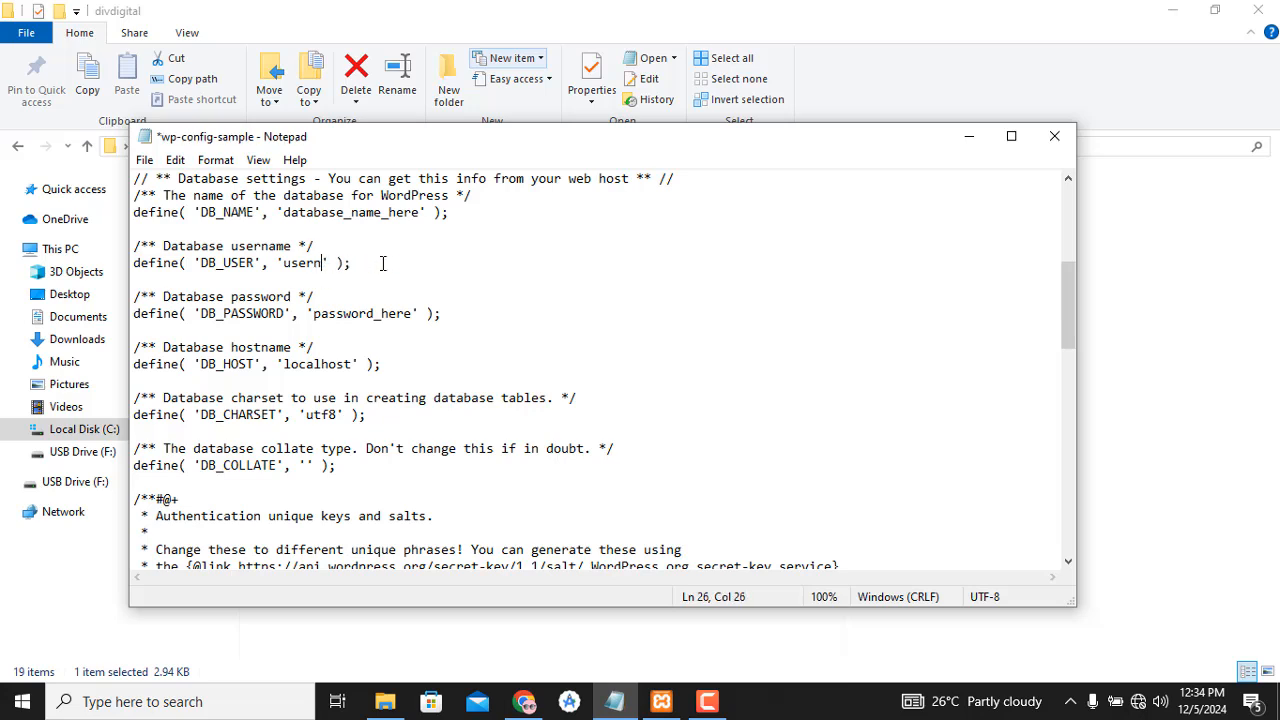
{"action": "key", "text": "BackSpace"}
{"action": "type", "text": "root"}
{"action": "left_click", "coordinate": [411, 313]}
{"action": "key", "text": "BackSpace"}
{"action": "key", "text": "BackSpace"}
{"action": "key", "text": "BackSpace"}
{"action": "key", "text": "BackSpace"}
{"action": "key", "text": "BackSpace"}
{"action": "key", "text": "BackSpace"}
{"action": "key", "text": "BackSpace"}
{"action": "key", "text": "BackSpace"}
{"action": "key", "text": "BackSpace"}
{"action": "key", "text": "BackSpace"}
{"action": "key", "text": "BackSpace"}
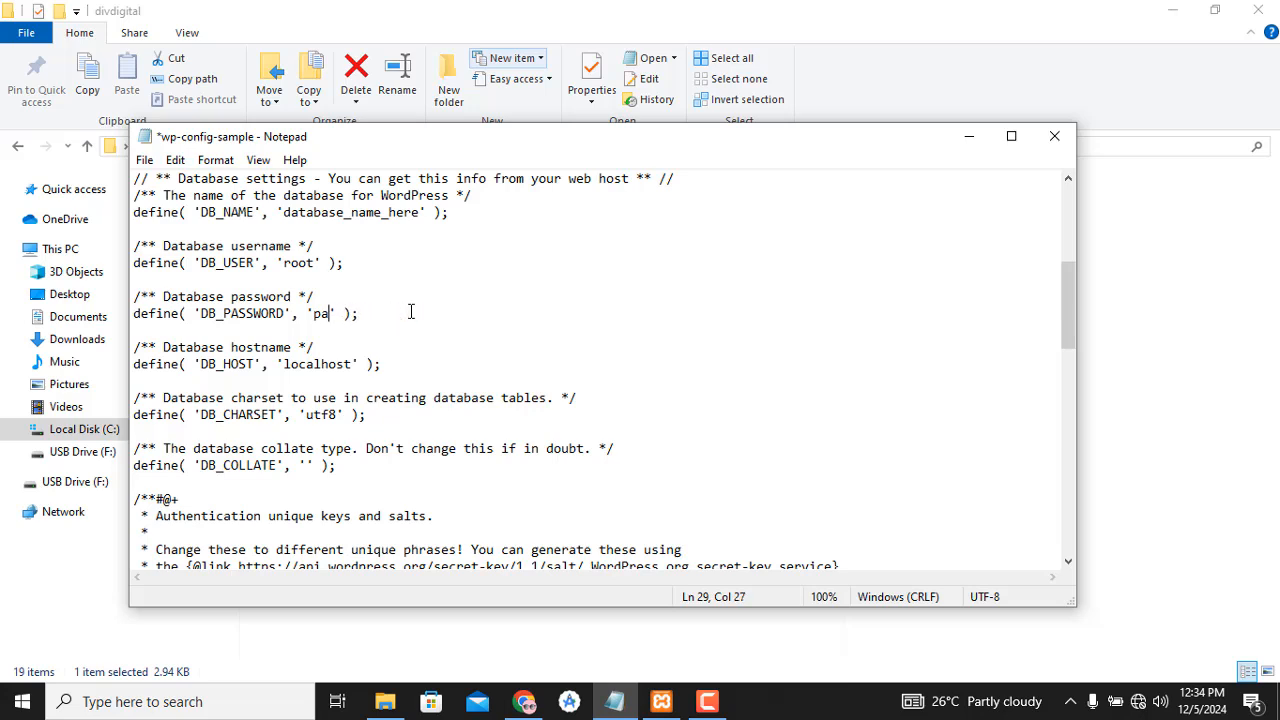
{"action": "key", "text": "BackSpace"}
{"action": "key", "text": "BackSpace"}
{"action": "left_click", "coordinate": [316, 263]}
{"action": "key", "text": "BackSpace"}
{"action": "key", "text": "BackSpace"}
{"action": "key", "text": "BackSpace"}
{"action": "key", "text": "BackSpace"}
{"action": "type", "text": "root"}
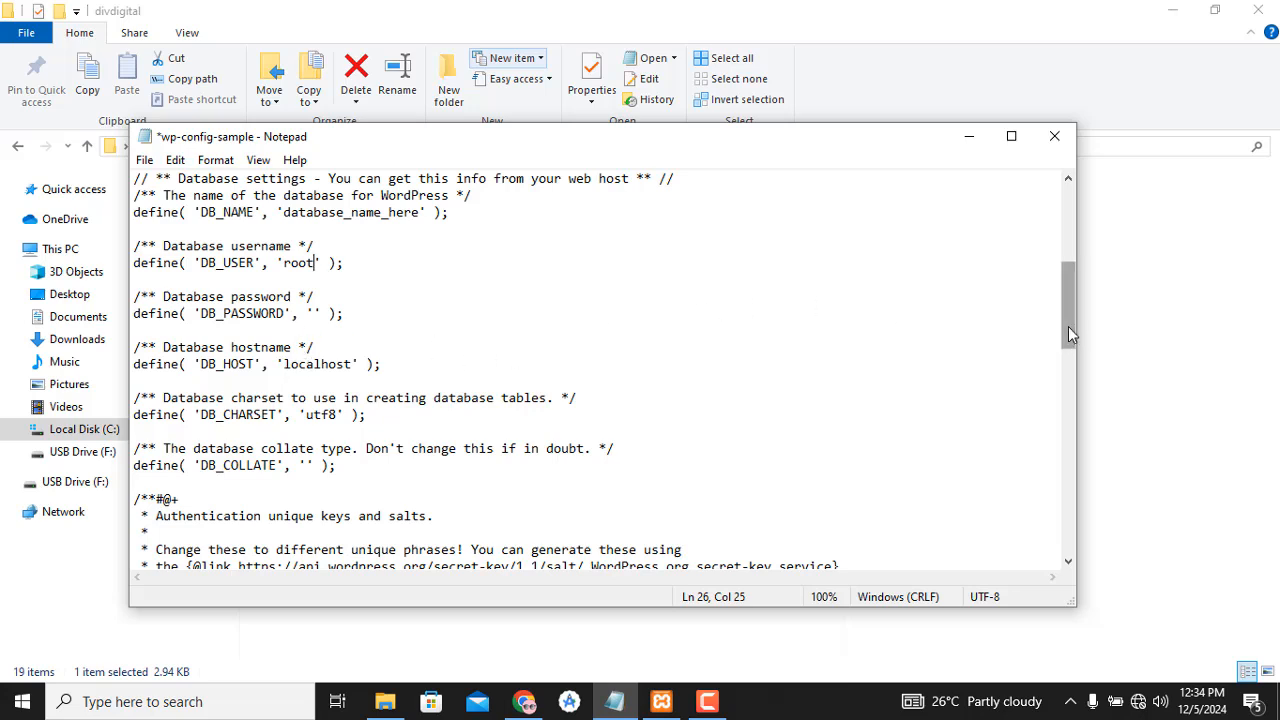
- Change DB_NAME from 'database_name_here' to 'divdigital'
{"action": "mouse_move", "coordinate": [1068, 326]}
{"action": "left_mouse_down"}
{"action": "mouse_move", "coordinate": [1071, 314]}
{"action": "mouse_move", "coordinate": [1051, 312]}
{"action": "left_mouse_up"}
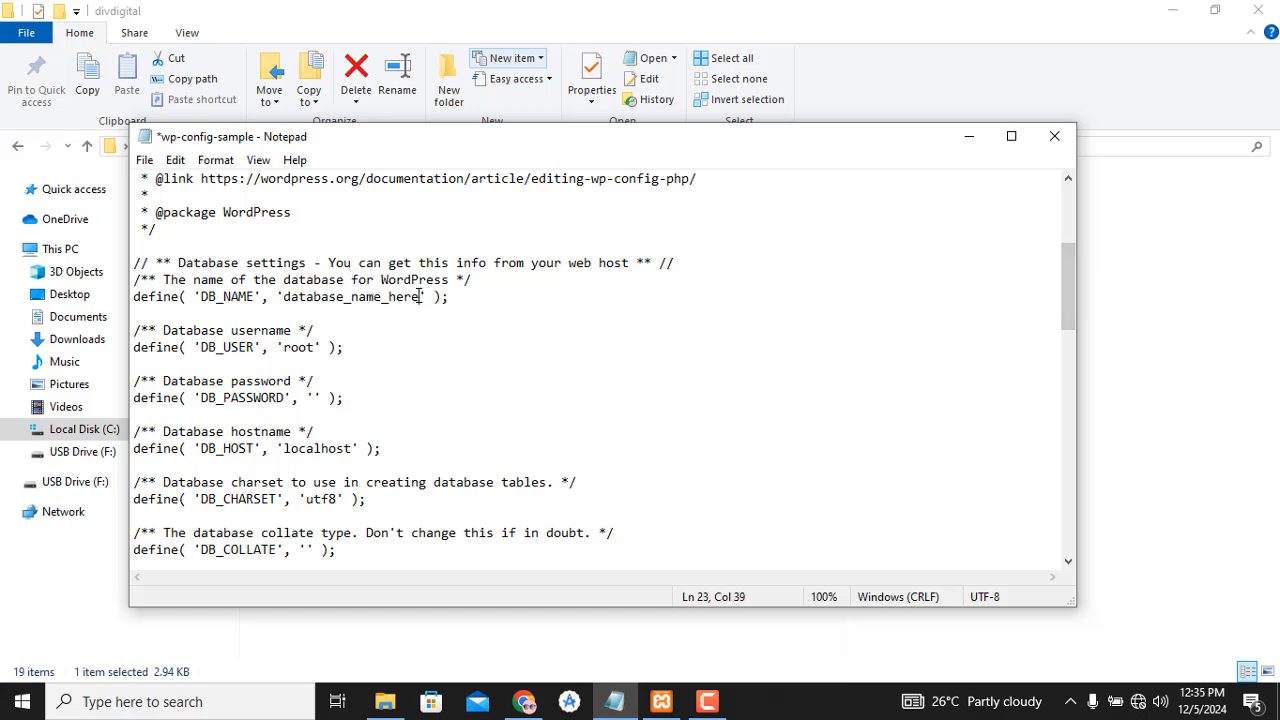
{"action": "key", "text": "BackSpace"}
{"action": "key", "text": "BackSpace"}
{"action": "key", "text": "BackSpace"}
{"action": "key", "text": "BackSpace"}
{"action": "key", "text": "BackSpace"}
{"action": "key", "text": "BackSpace"}
{"action": "key", "text": "BackSpace"}
{"action": "key", "text": "BackSpace"}
{"action": "key", "text": "BackSpace"}
{"action": "key", "text": "BackSpace"}
{"action": "key", "text": "BackSpace"}
{"action": "key", "text": "BackSpace"}
{"action": "key", "text": "BackSpace"}
{"action": "key", "text": "BackSpace"}
{"action": "key", "text": "BackSpace"}
{"action": "key", "text": "BackSpace"}
{"action": "key", "text": "BackSpace"}
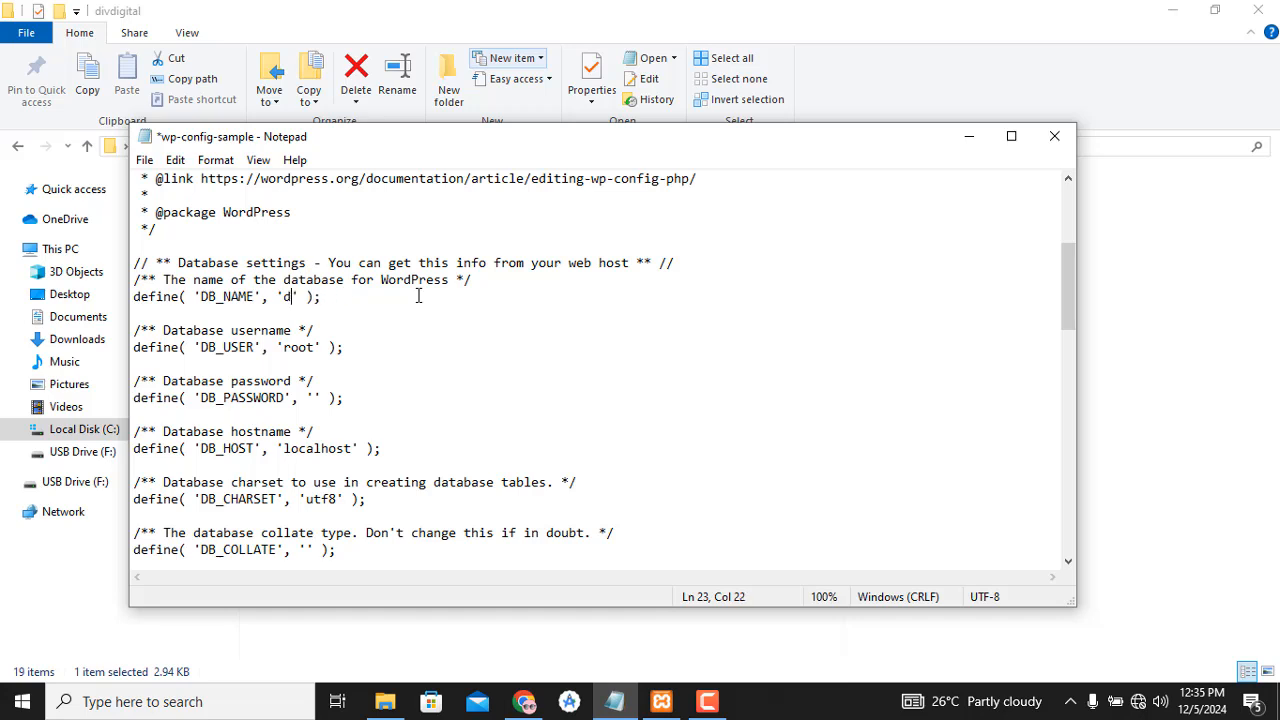
{"action": "type", "text": "ivdigital"}
- Use Save As to save the edited configuration in the divdigital folder as wp-config.php
{"action": "left_click", "coordinate": [145, 160]}
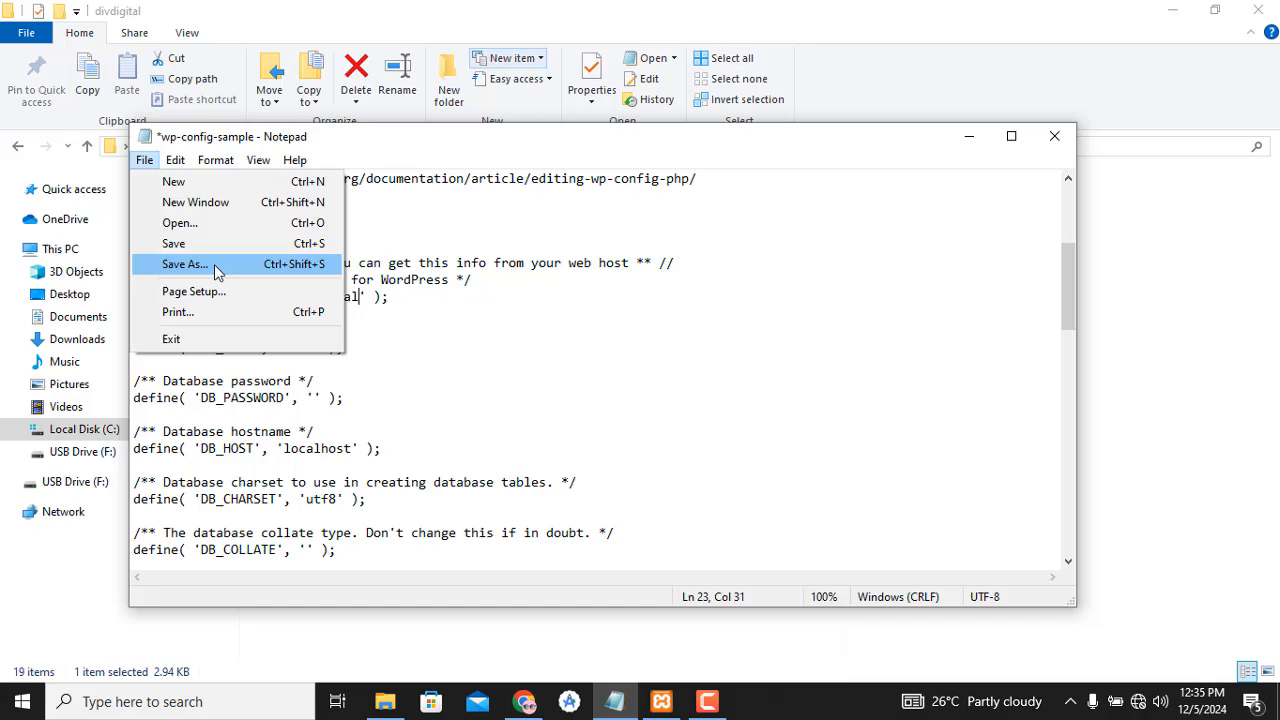
{"action": "left_click", "coordinate": [185, 264]}
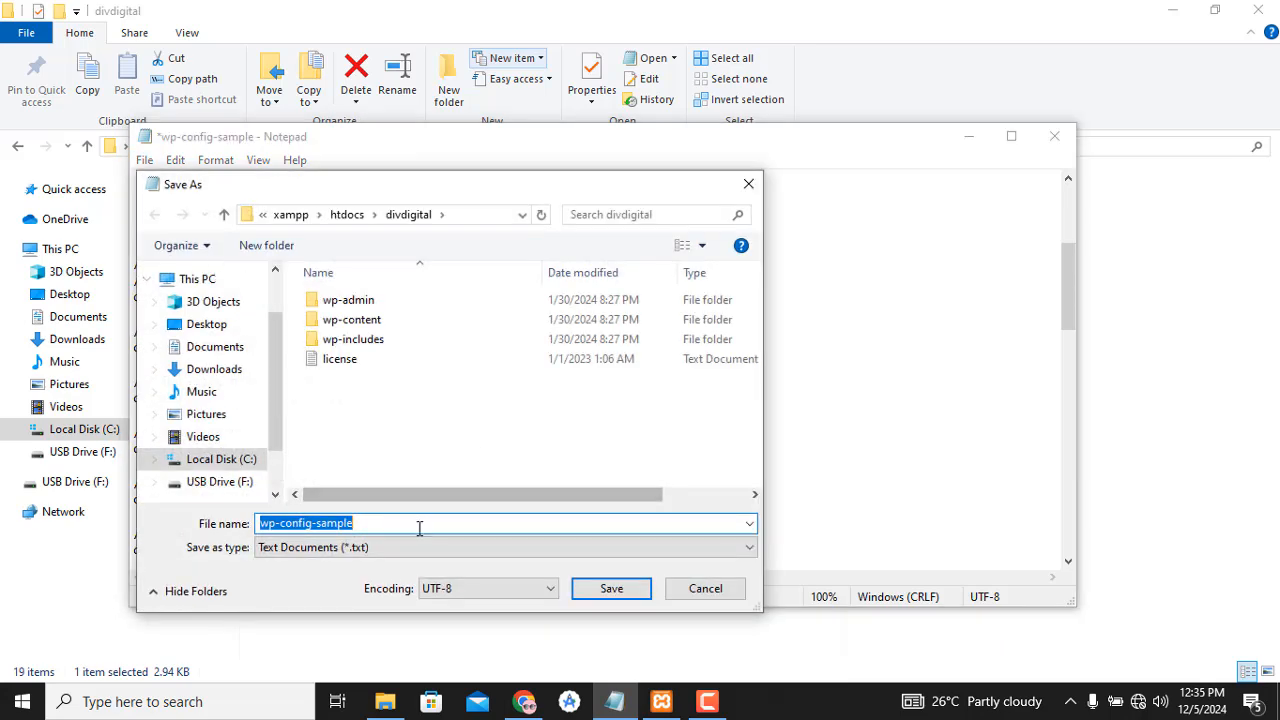
{"action": "left_click", "coordinate": [412, 529]}
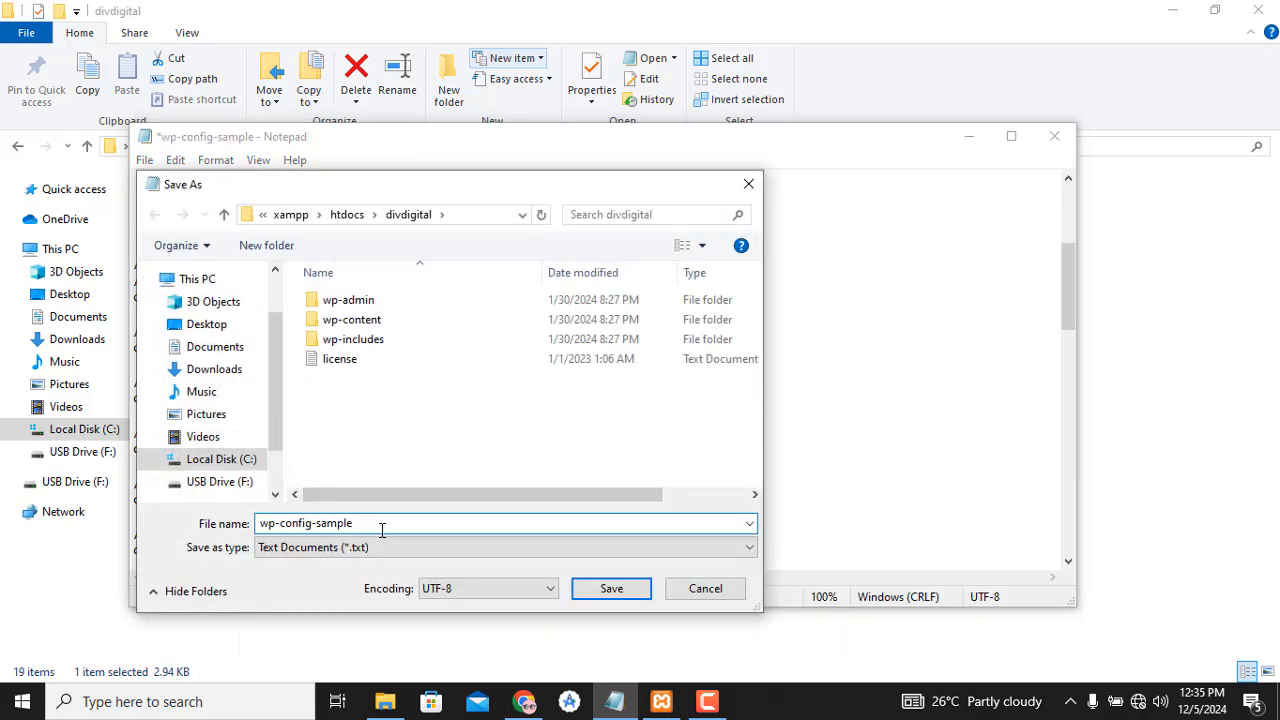
{"action": "key", "text": "BackSpace"}
{"action": "key", "text": "BackSpace"}
{"action": "key", "text": "BackSpace"}
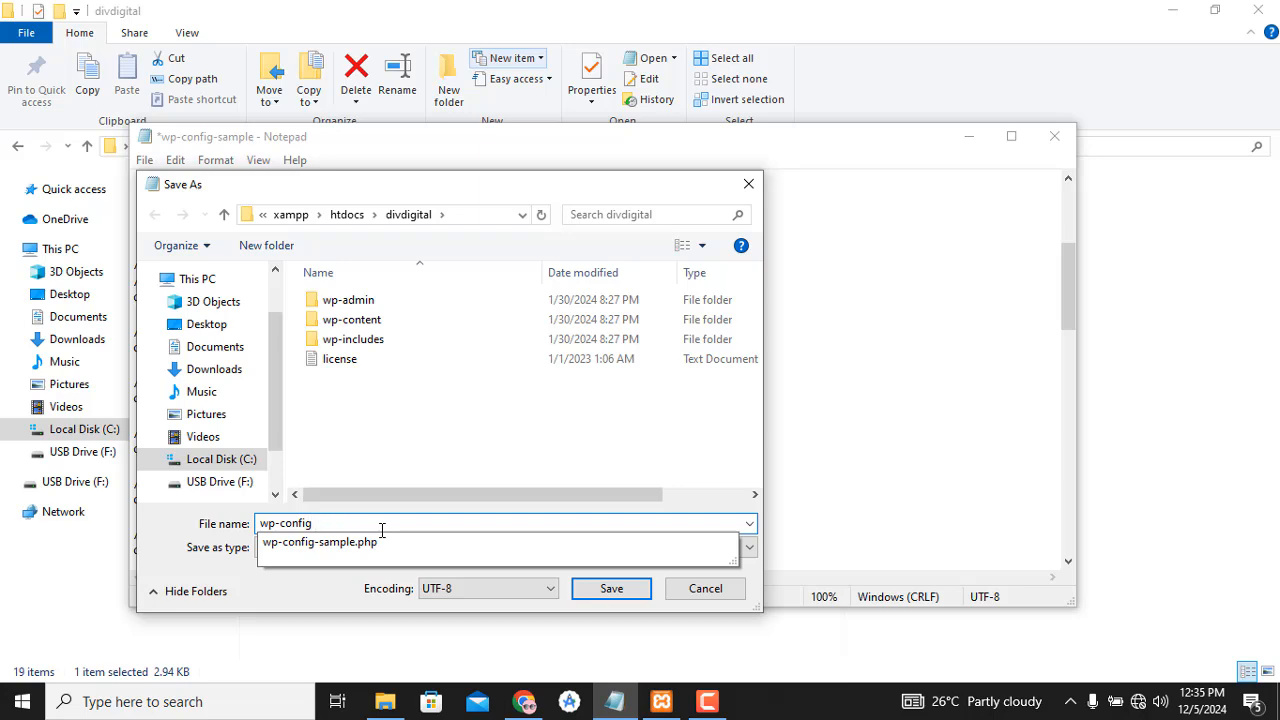
{"action": "type", "text": ".php"}
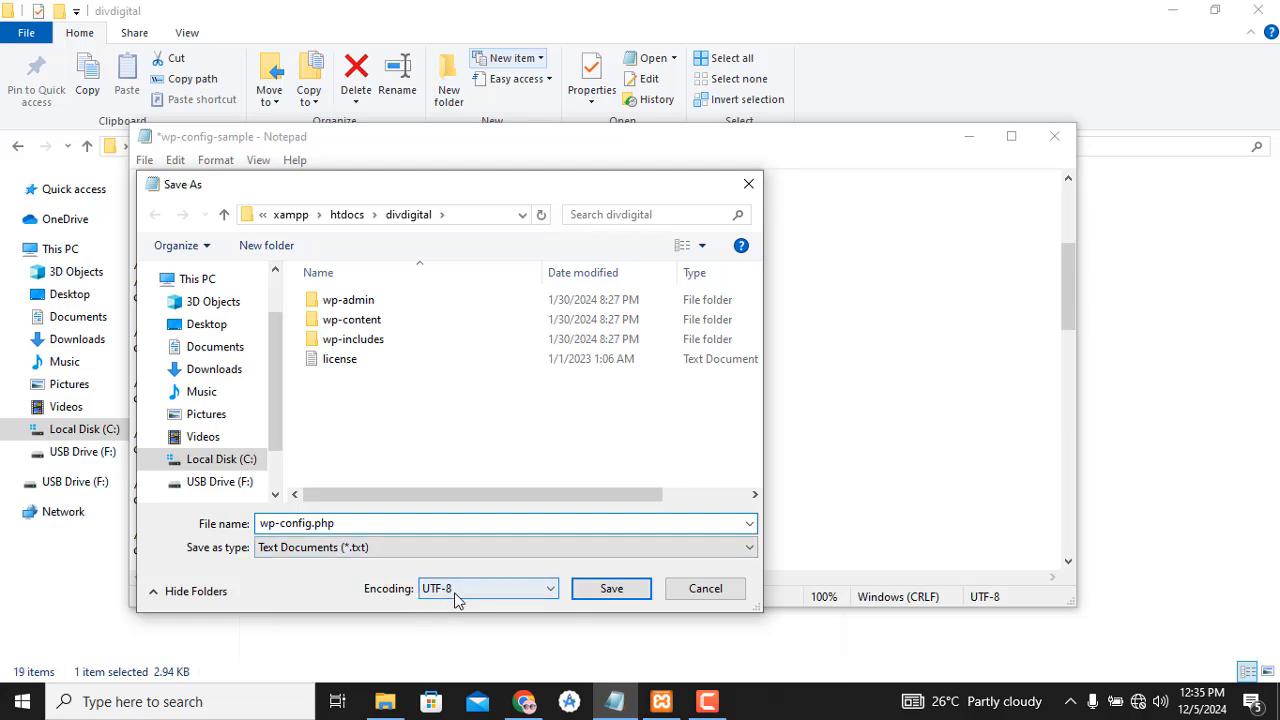
{"action": "left_click", "coordinate": [628, 590]}
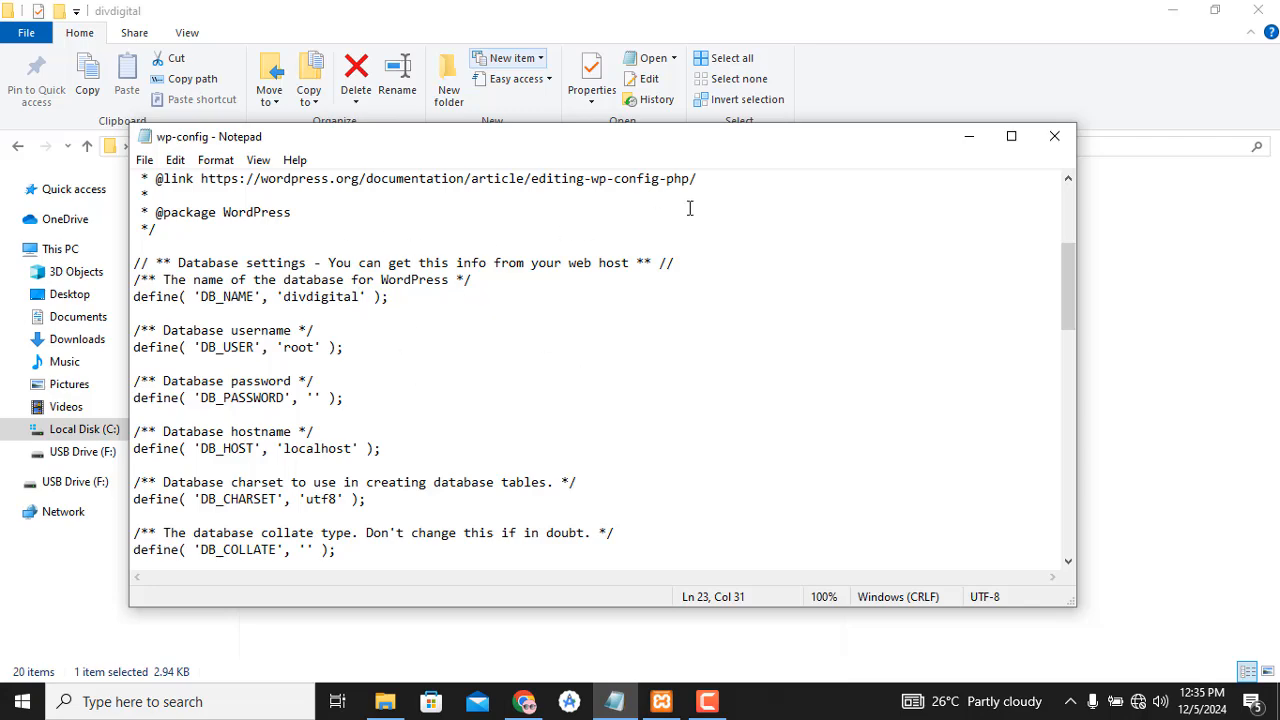
- Close Notepad and change the Not Found tab's address to localhost/divdigital
{"action": "left_click", "coordinate": [1055, 137]}
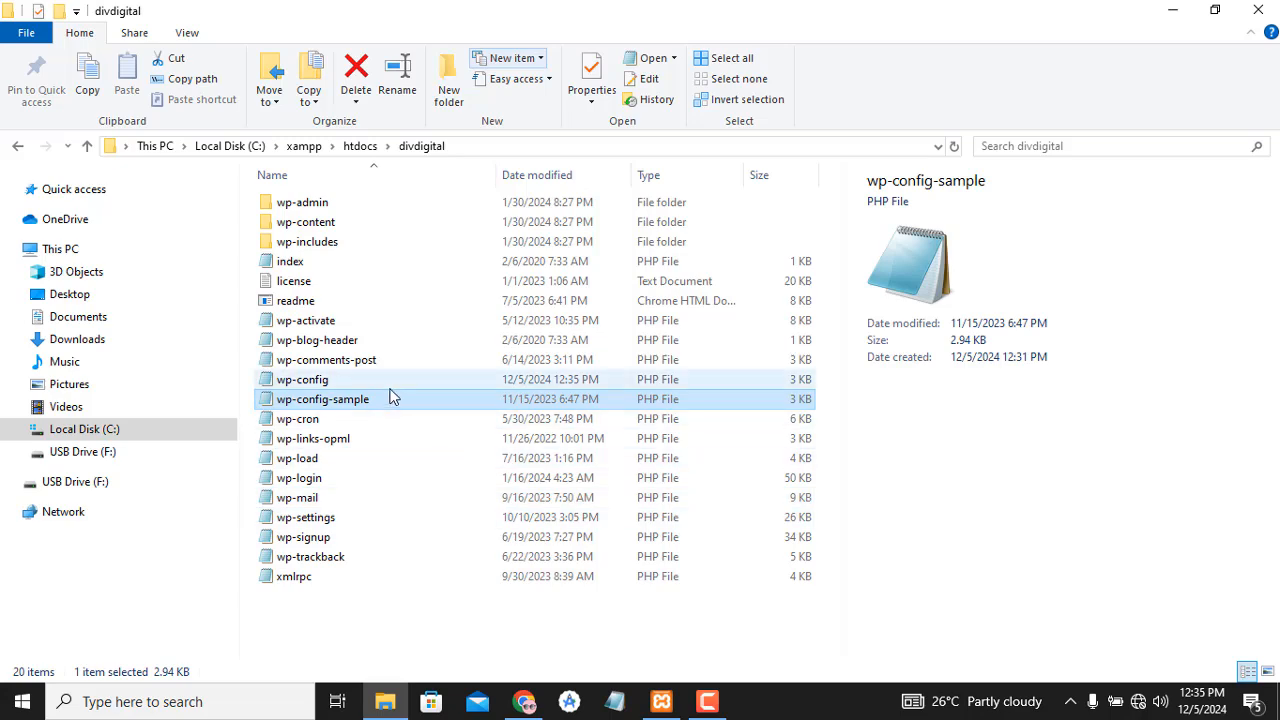
{"action": "left_click", "coordinate": [524, 701]}
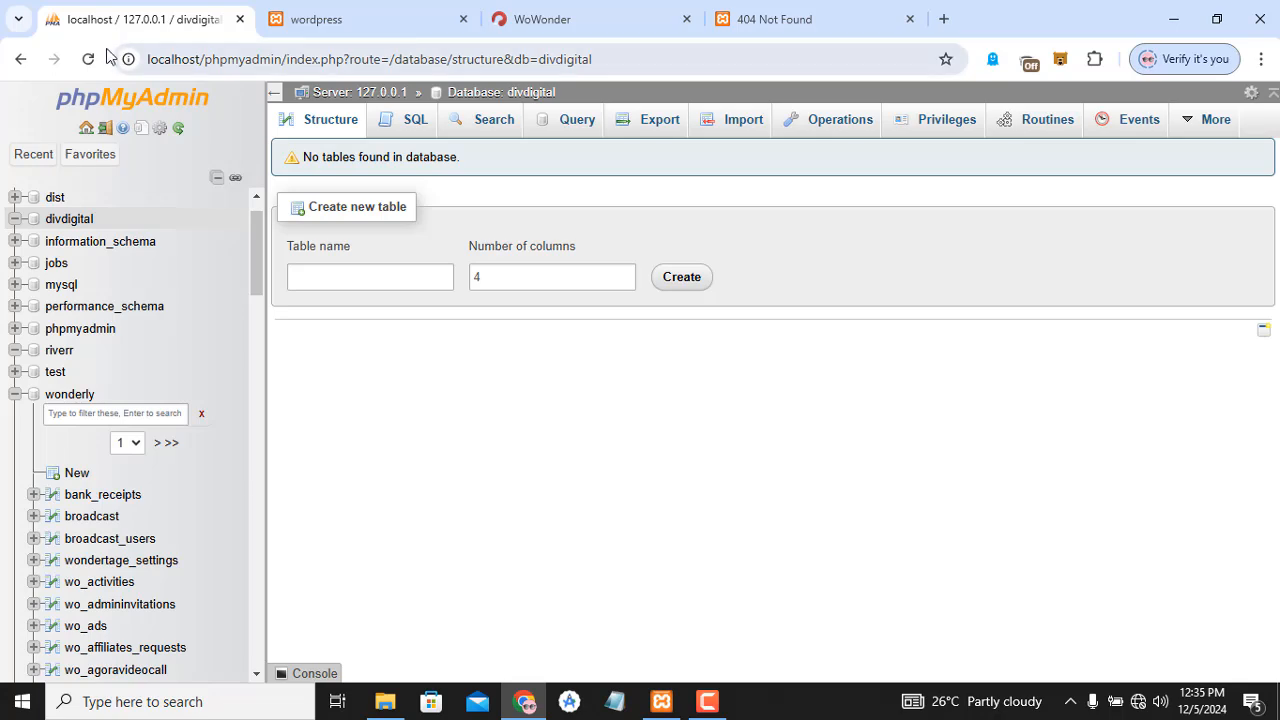
{"action": "left_click", "coordinate": [95, 62]}
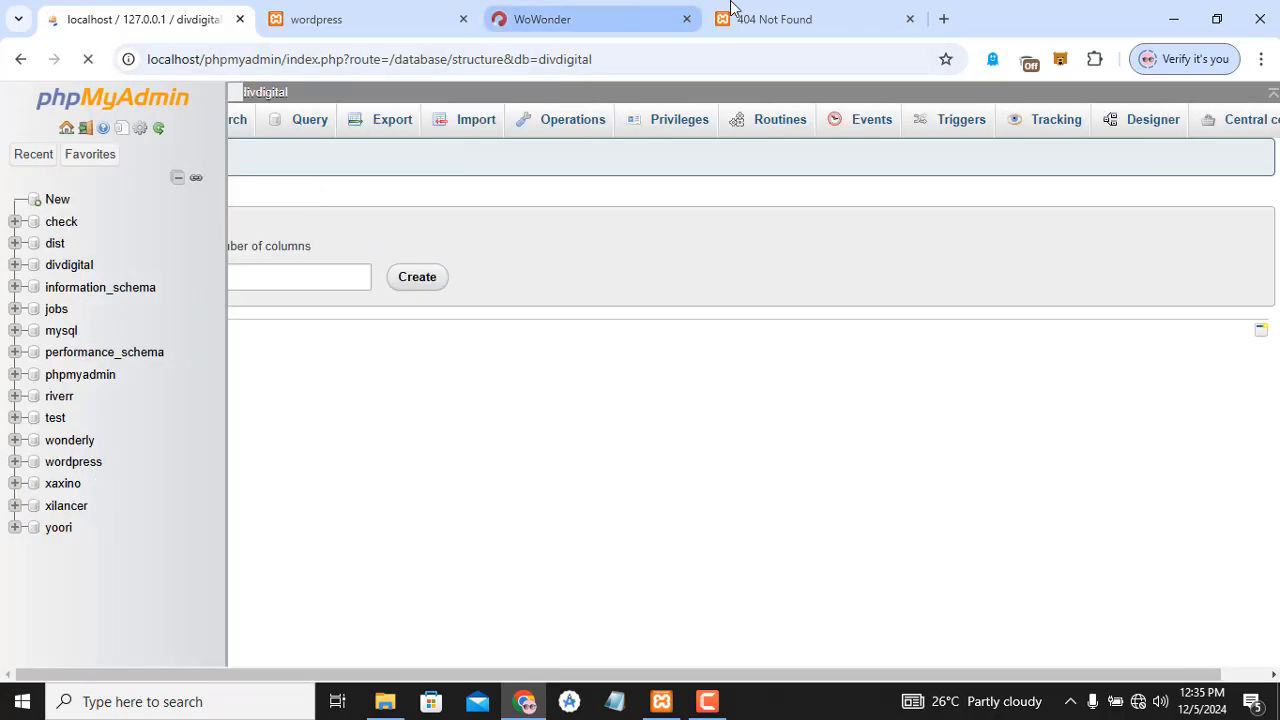
{"action": "left_click", "coordinate": [733, 8]}
{"action": "double_click", "coordinate": [369, 63]}
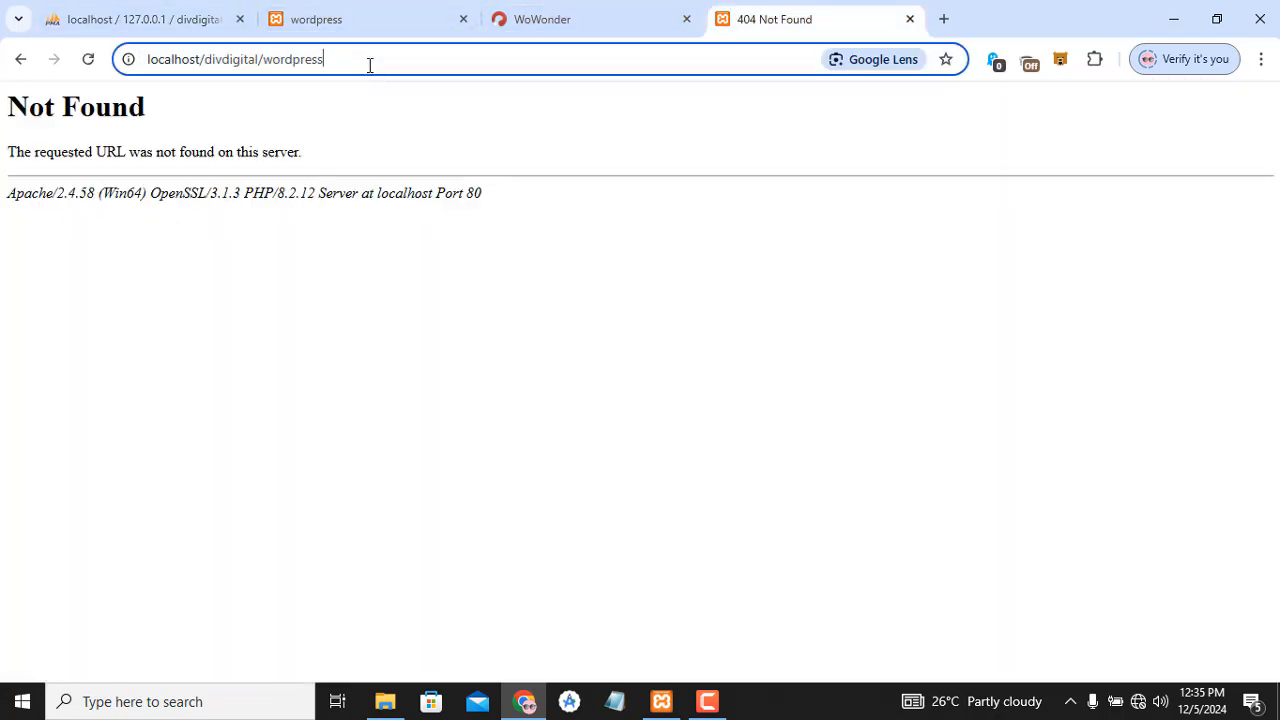
{"action": "key", "text": "BackSpace"}
{"action": "key", "text": "BackSpace"}
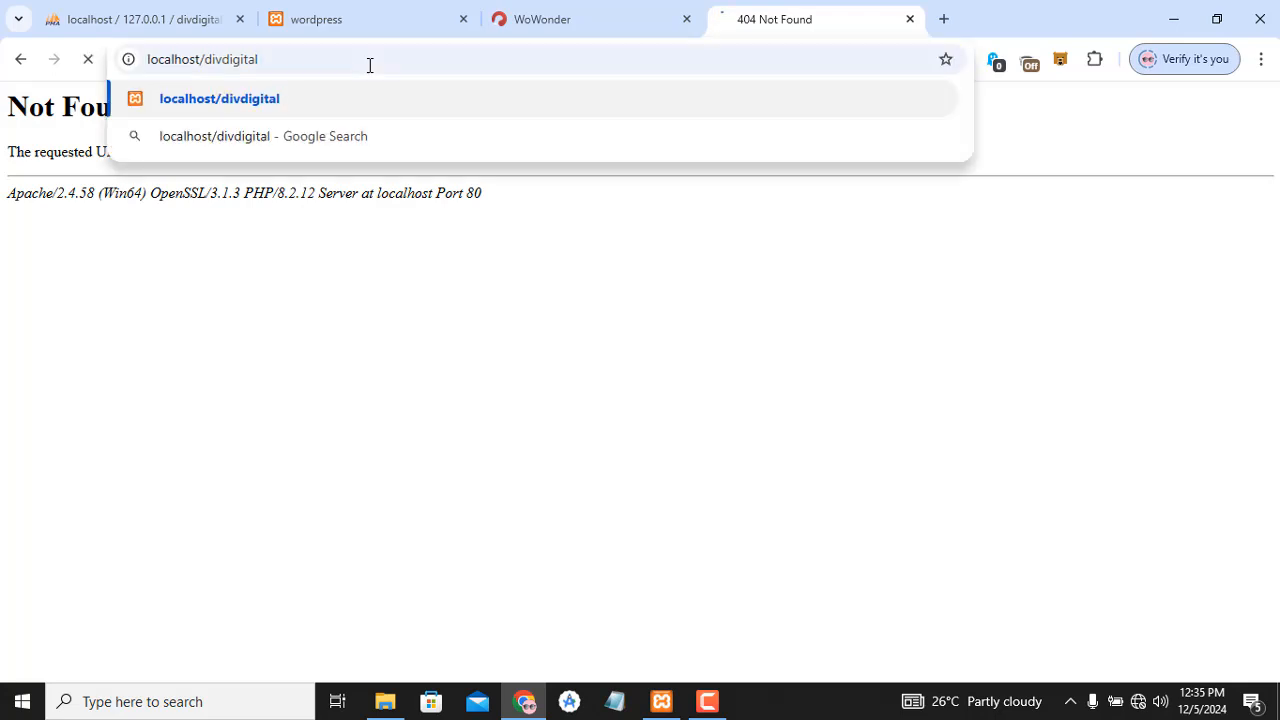
{"action": "key", "text": "Return"}
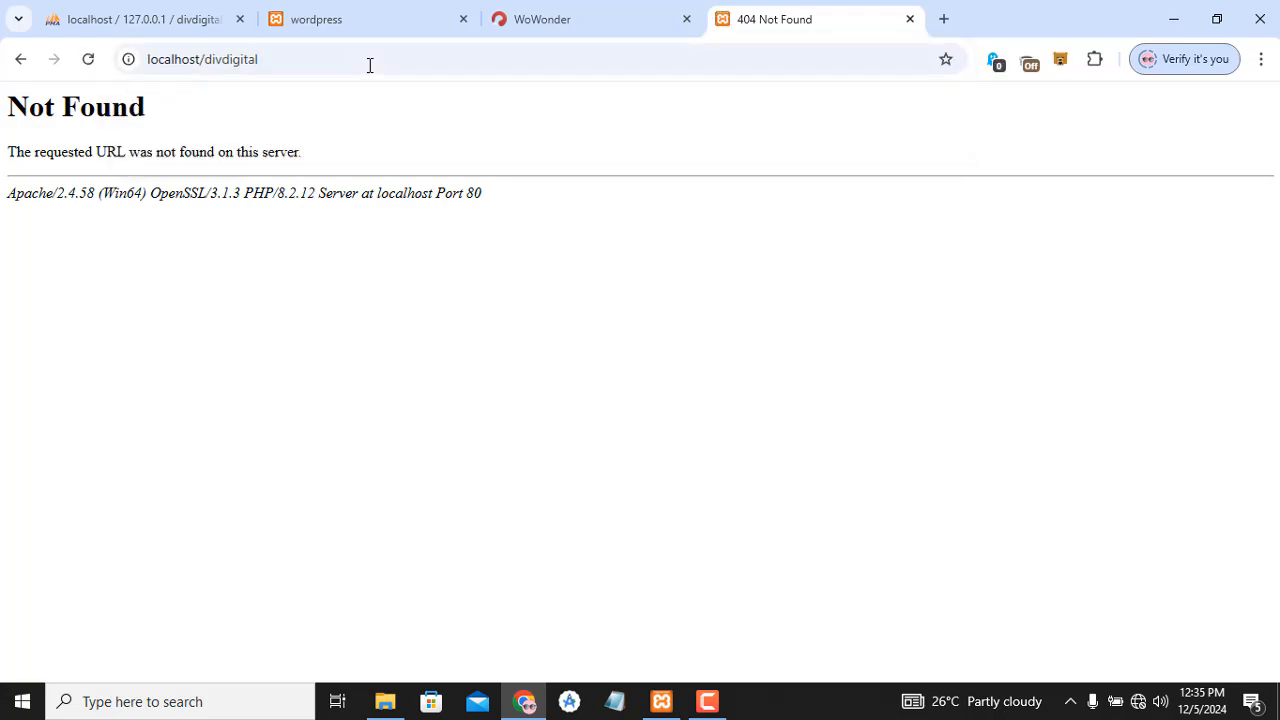
- Reload localhost/divdigital repeatedly; it still shows Not Found, so bring up the XAMPP Control Panel
{"action": "left_click", "coordinate": [89, 61]}
{"action": "left_click", "coordinate": [89, 61]}
{"action": "left_click", "coordinate": [89, 61]}
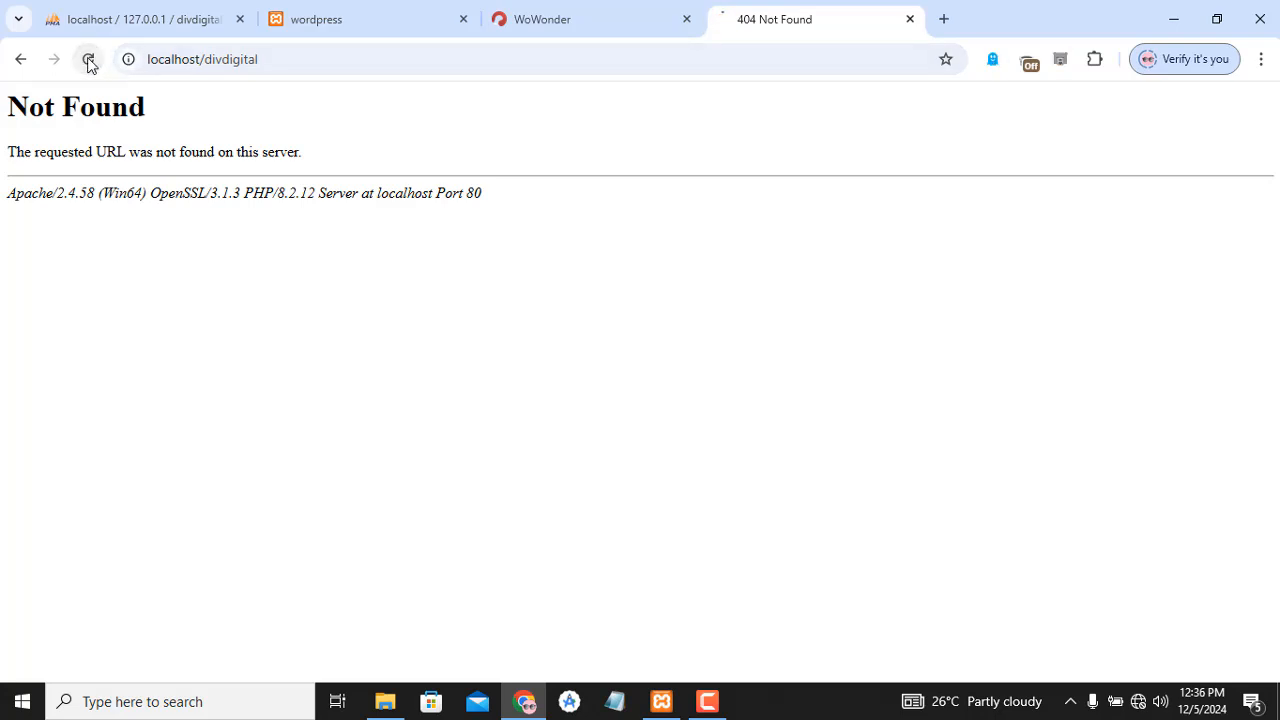
{"action": "left_click", "coordinate": [89, 61]}
{"action": "left_click", "coordinate": [89, 61]}
{"action": "left_click", "coordinate": [89, 61]}
{"action": "left_click", "coordinate": [89, 61]}
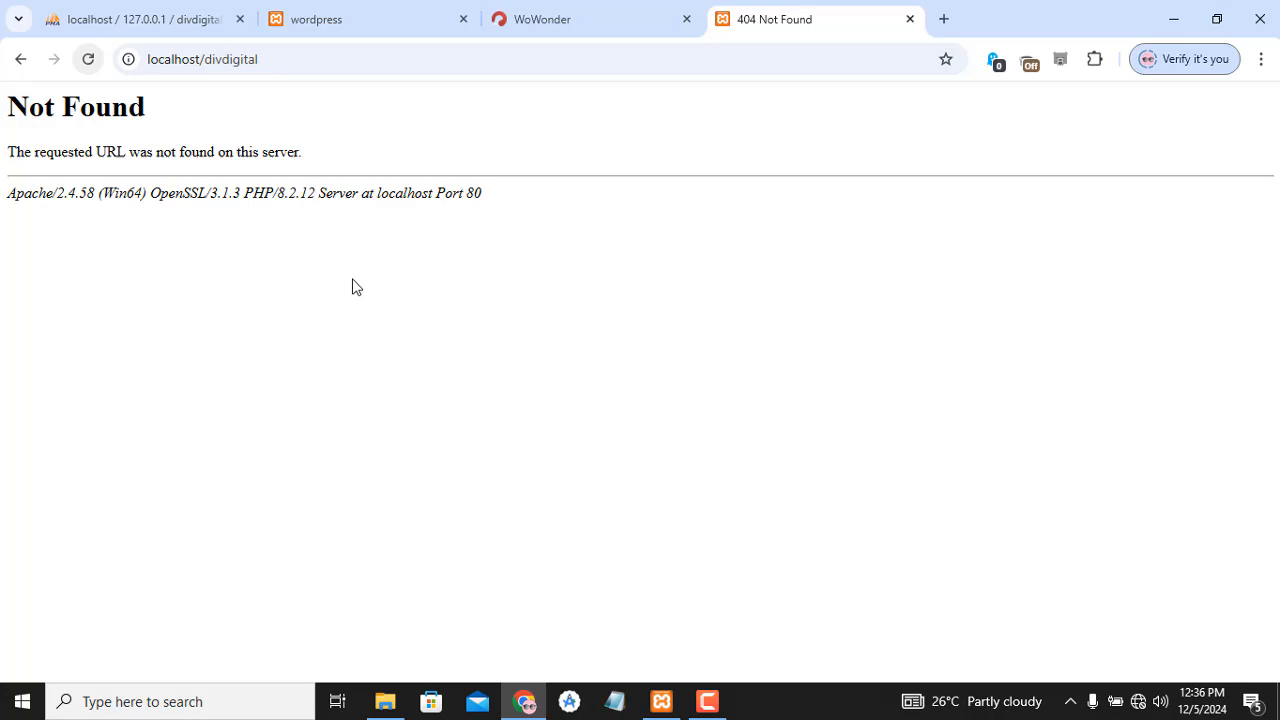
{"action": "left_click", "coordinate": [661, 702]}
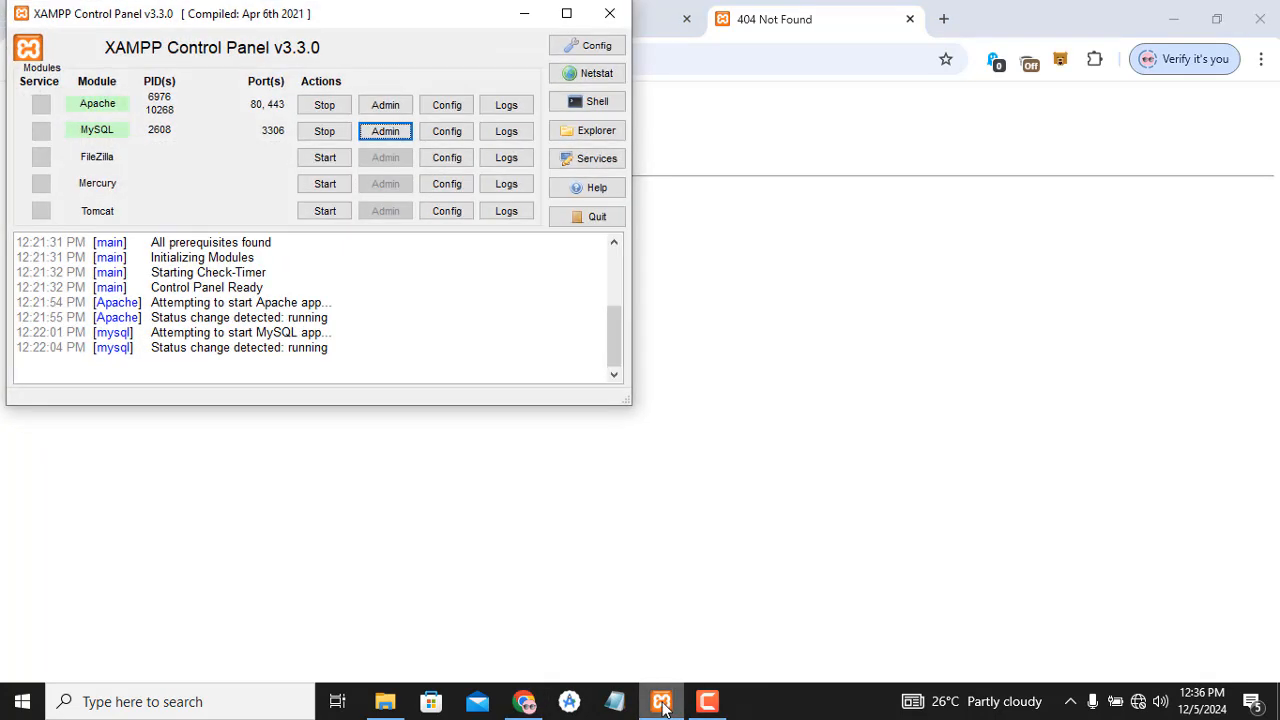
- Browse Local Disk (C:), look inside realxampp, then go back and select the xampp folder
{"action": "left_click", "coordinate": [385, 702]}
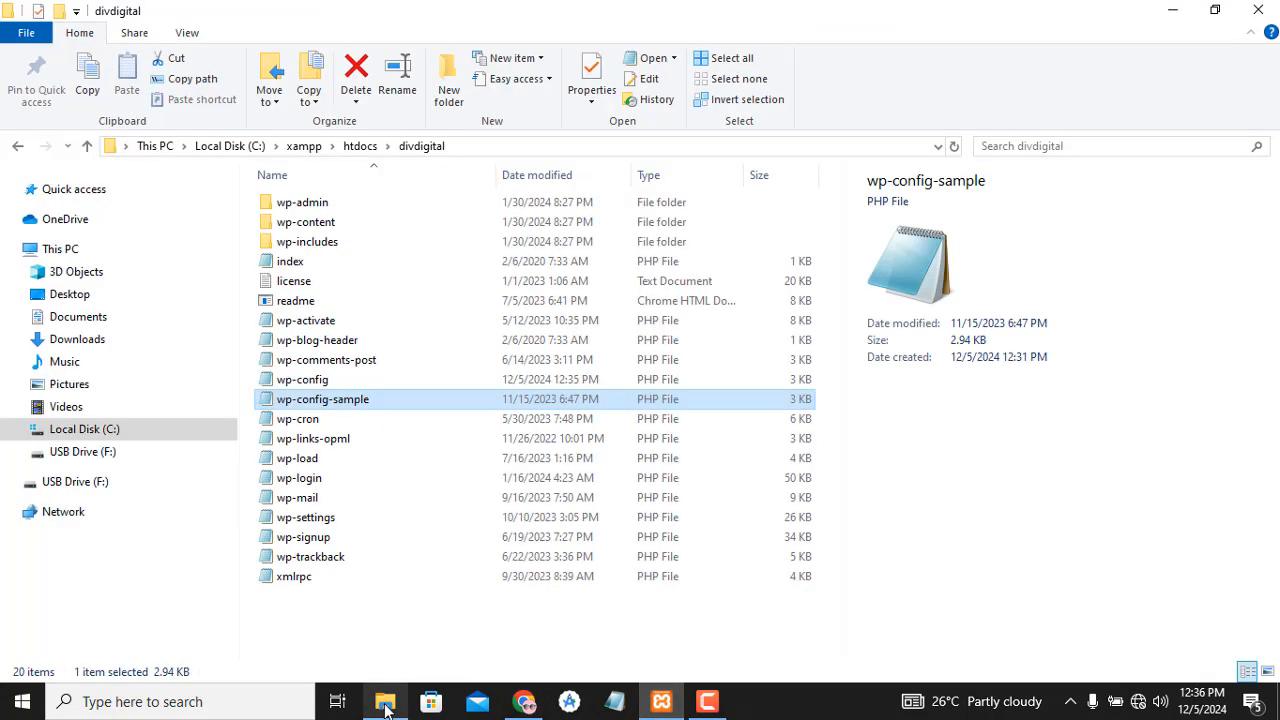
{"action": "left_click", "coordinate": [135, 432]}
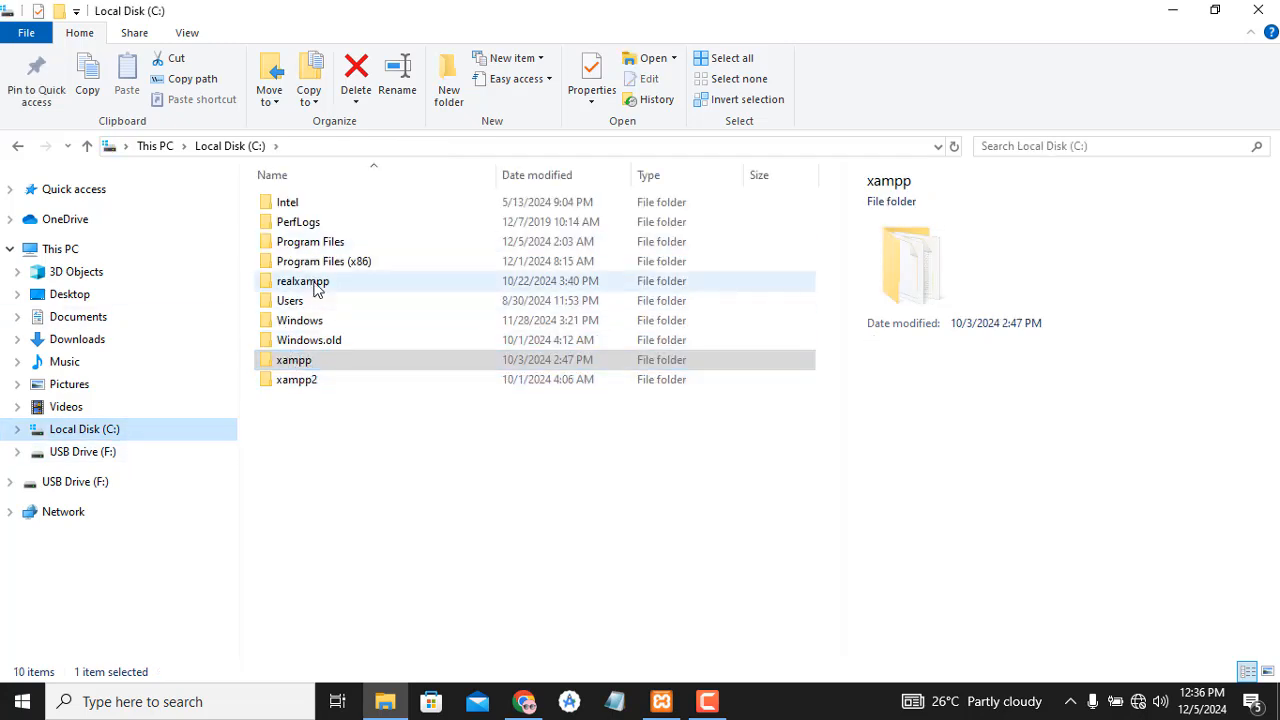
{"action": "left_click", "coordinate": [337, 364]}
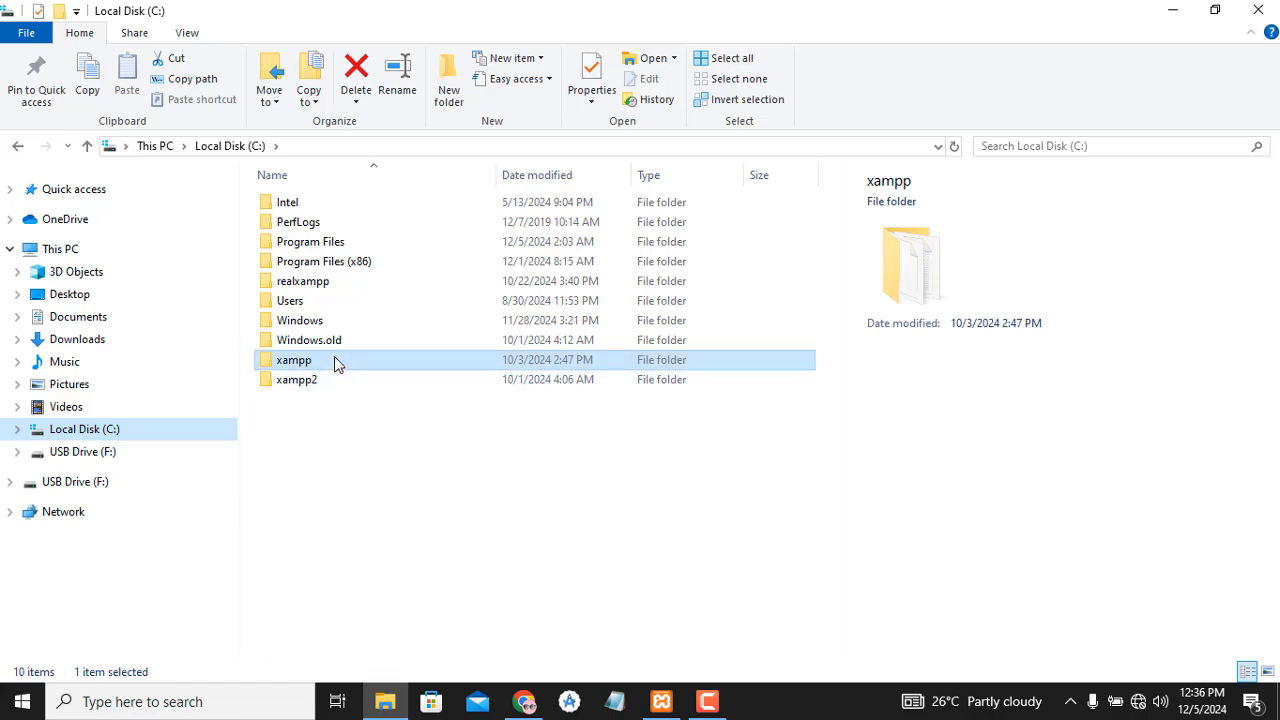
{"action": "left_click", "coordinate": [349, 362]}
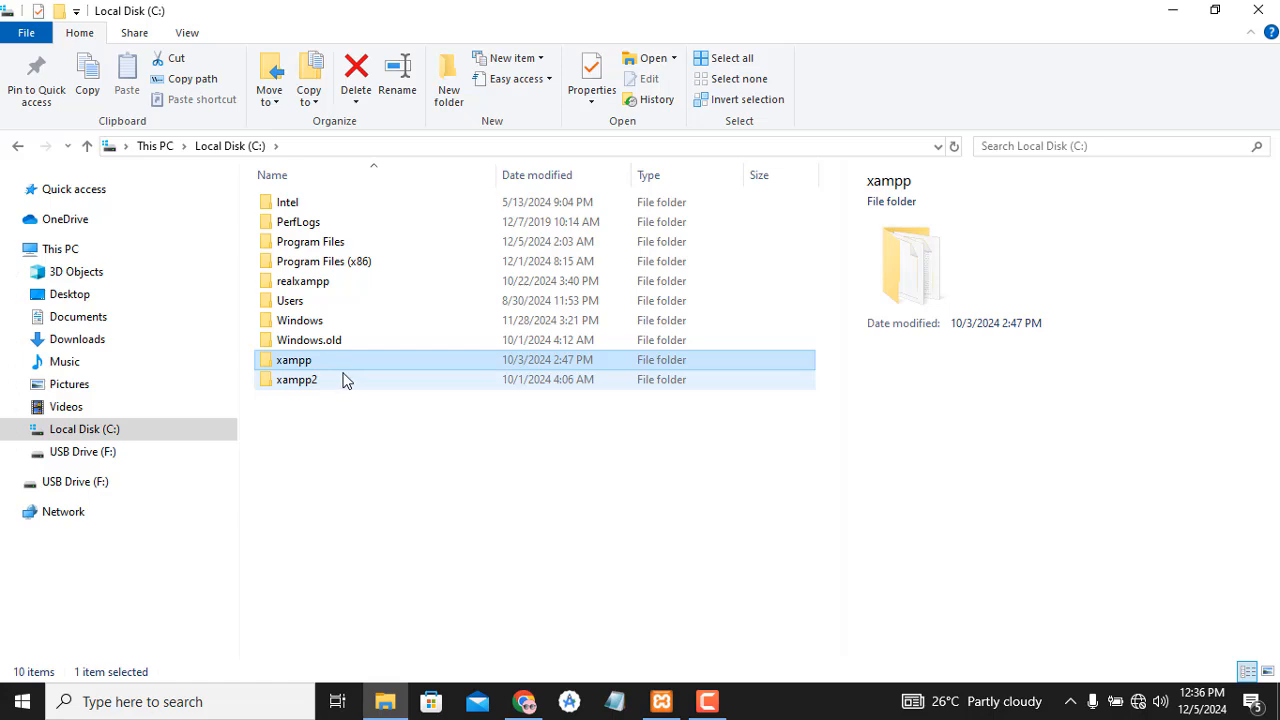
{"action": "double_click", "coordinate": [373, 290]}
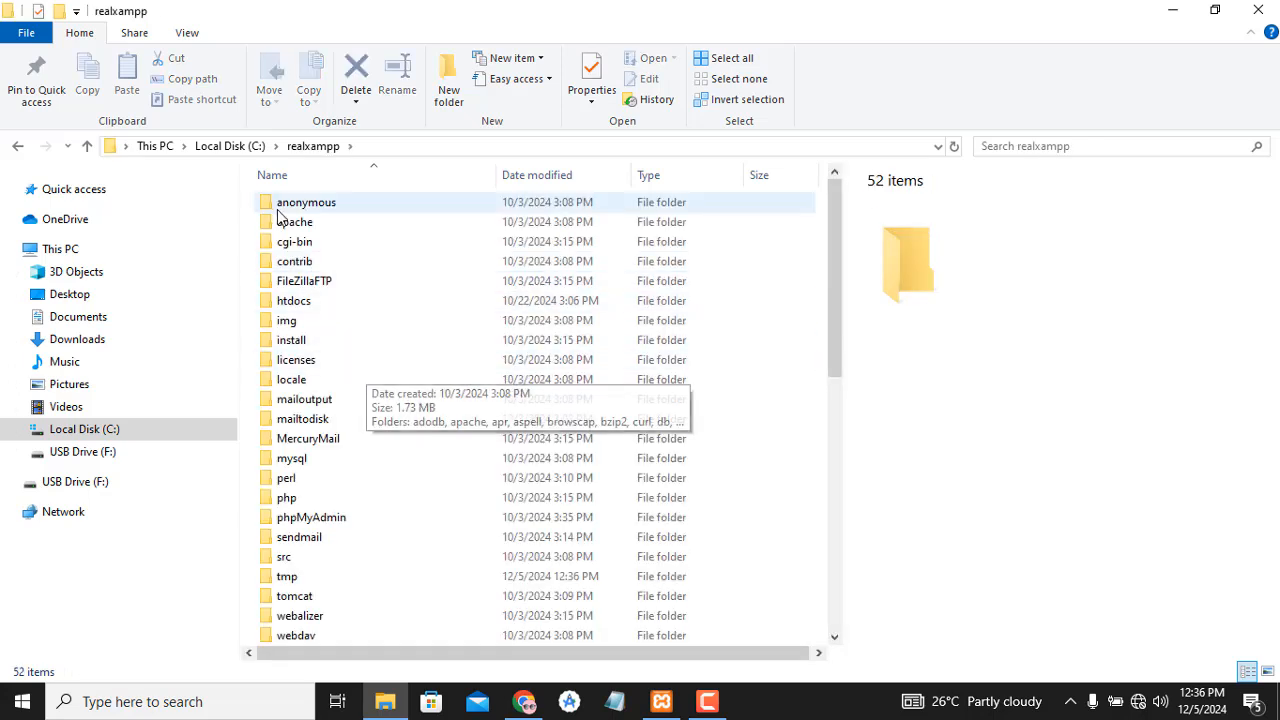
{"action": "left_click", "coordinate": [232, 146]}
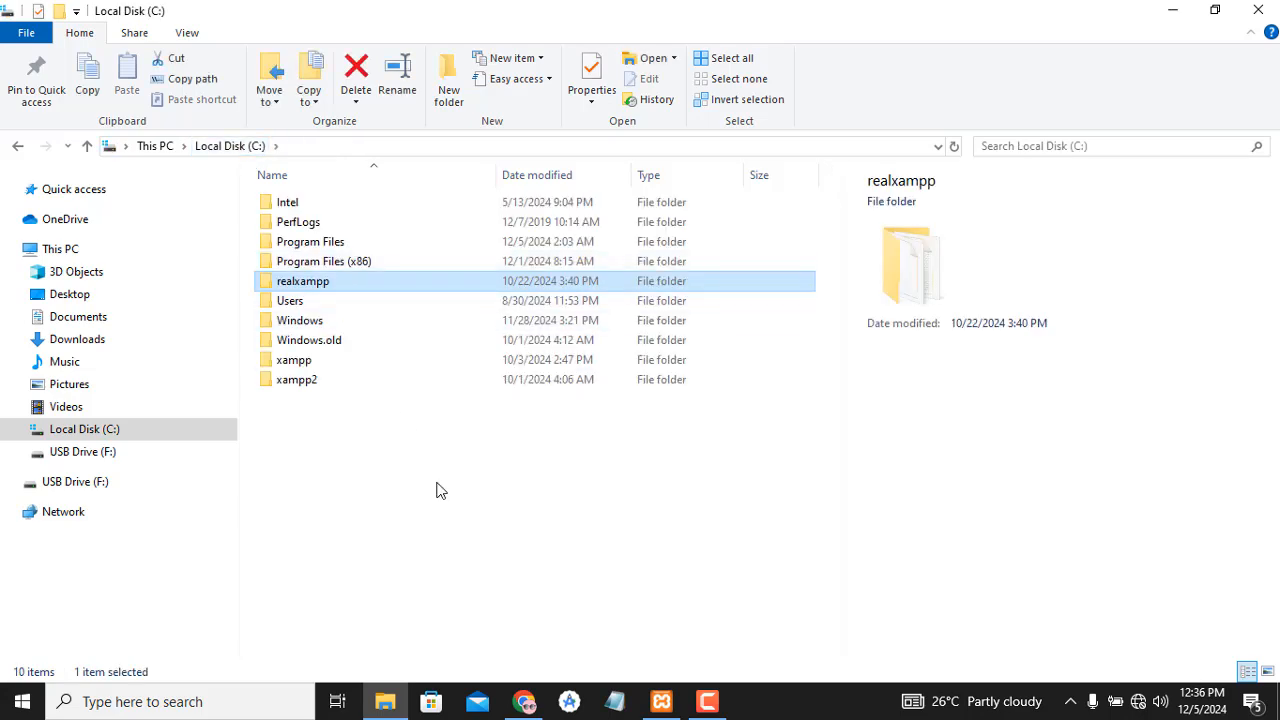
{"action": "left_click", "coordinate": [524, 701]}
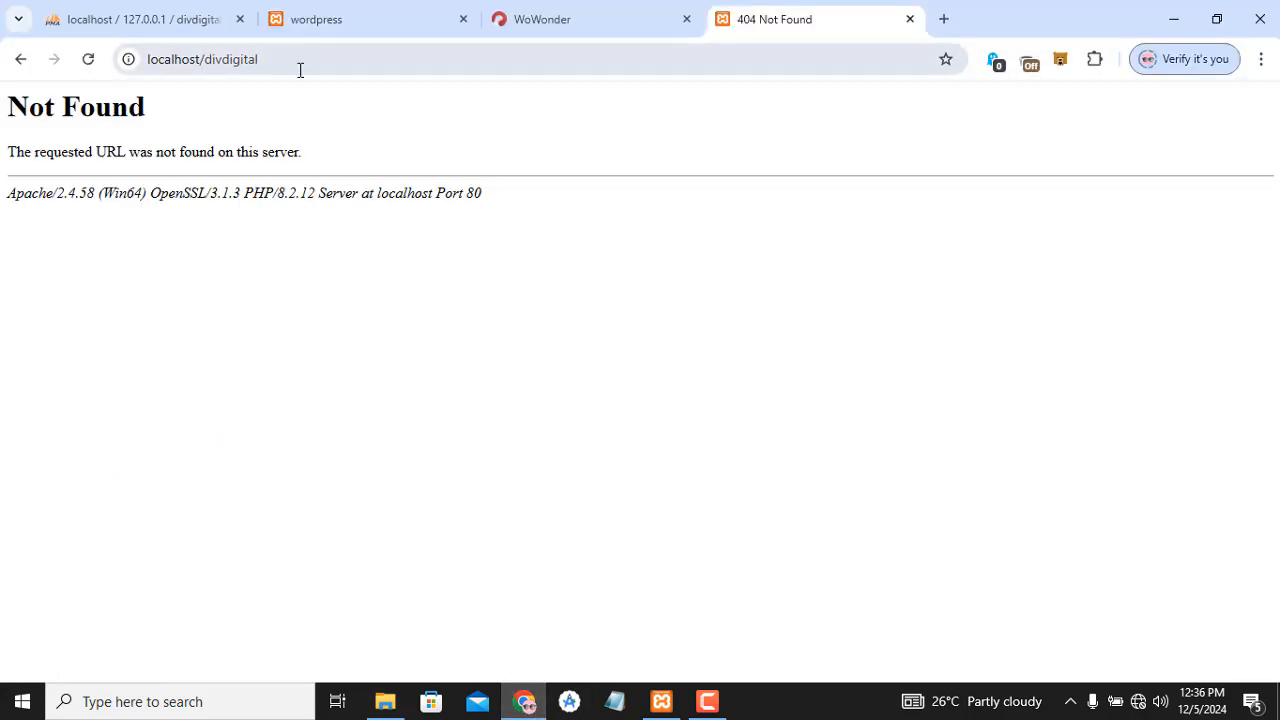
{"action": "left_click", "coordinate": [524, 701]}
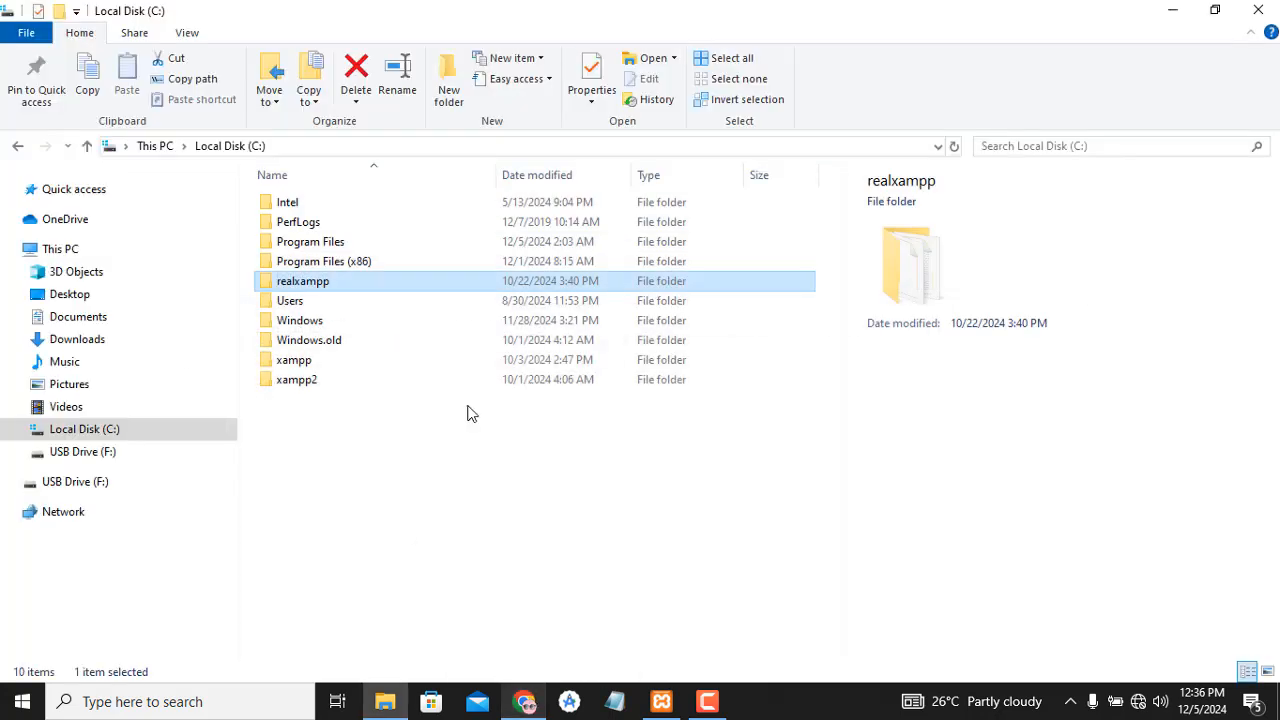
{"action": "left_click", "coordinate": [378, 368]}
- Open C:\xampp\htdocs and copy the divdigital site folder
{"action": "double_click", "coordinate": [377, 365]}
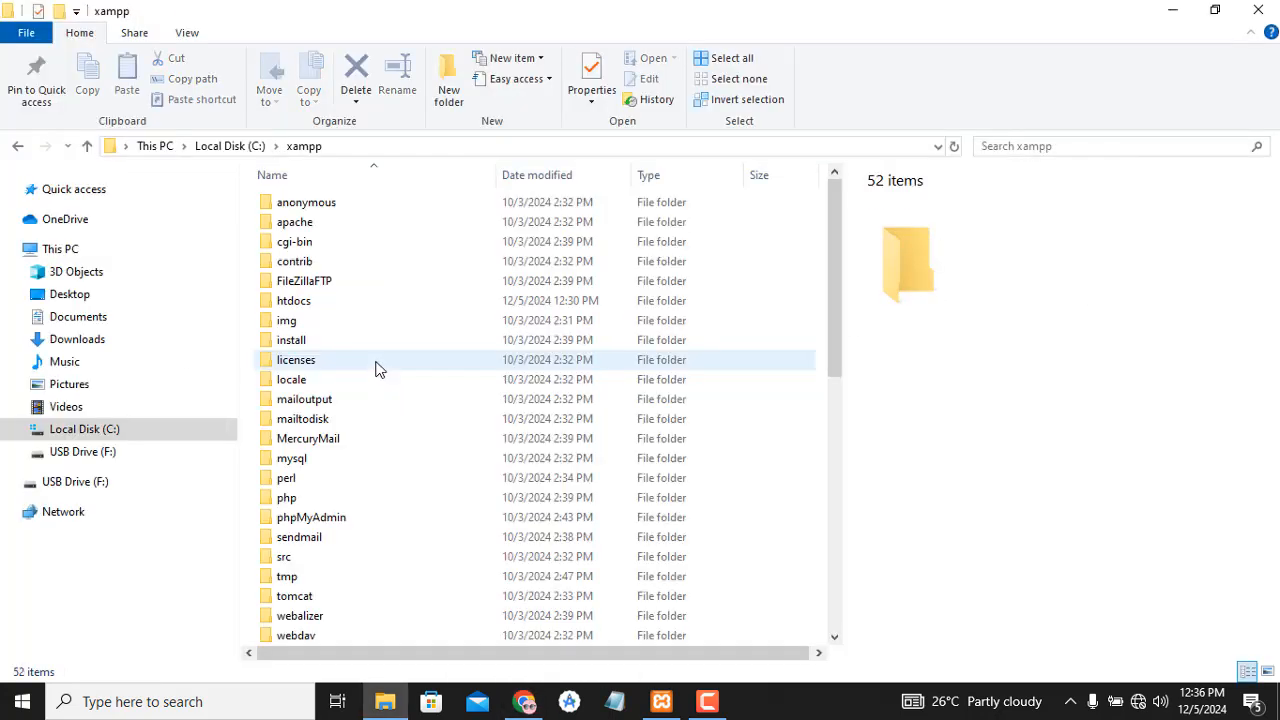
{"action": "left_click", "coordinate": [350, 290]}
{"action": "double_click", "coordinate": [349, 290]}
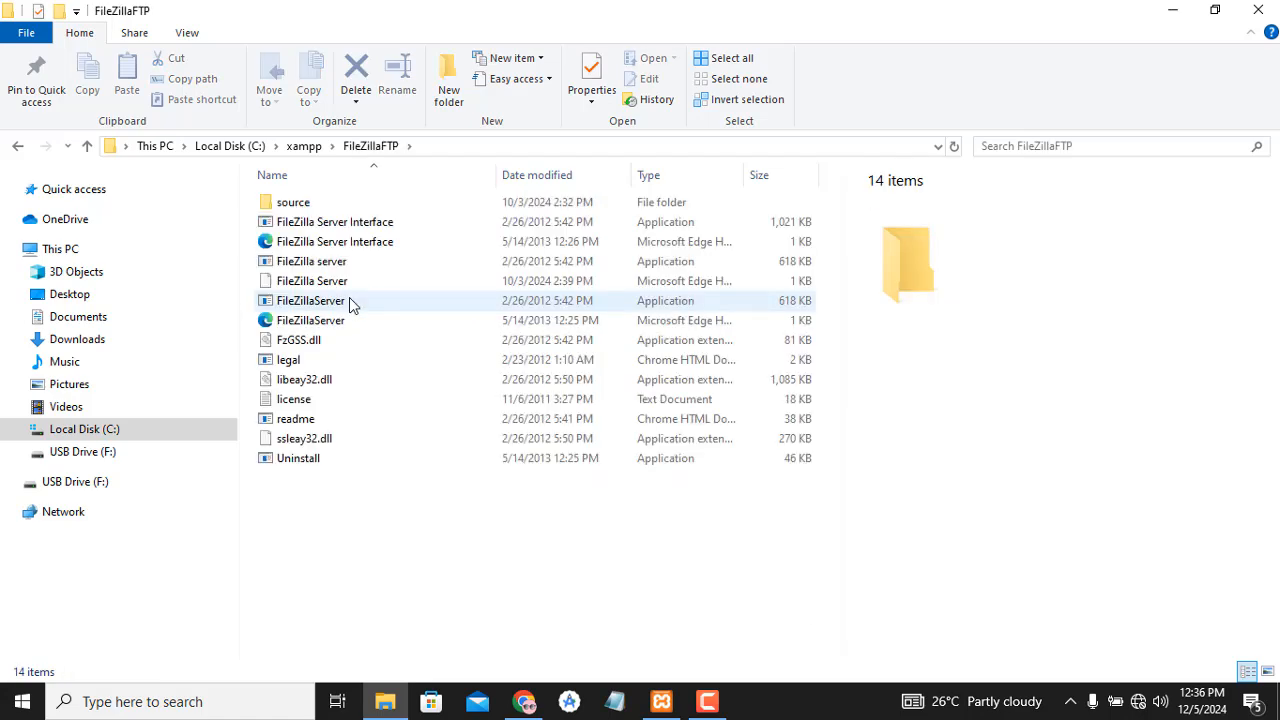
{"action": "key", "text": "alt+Left"}
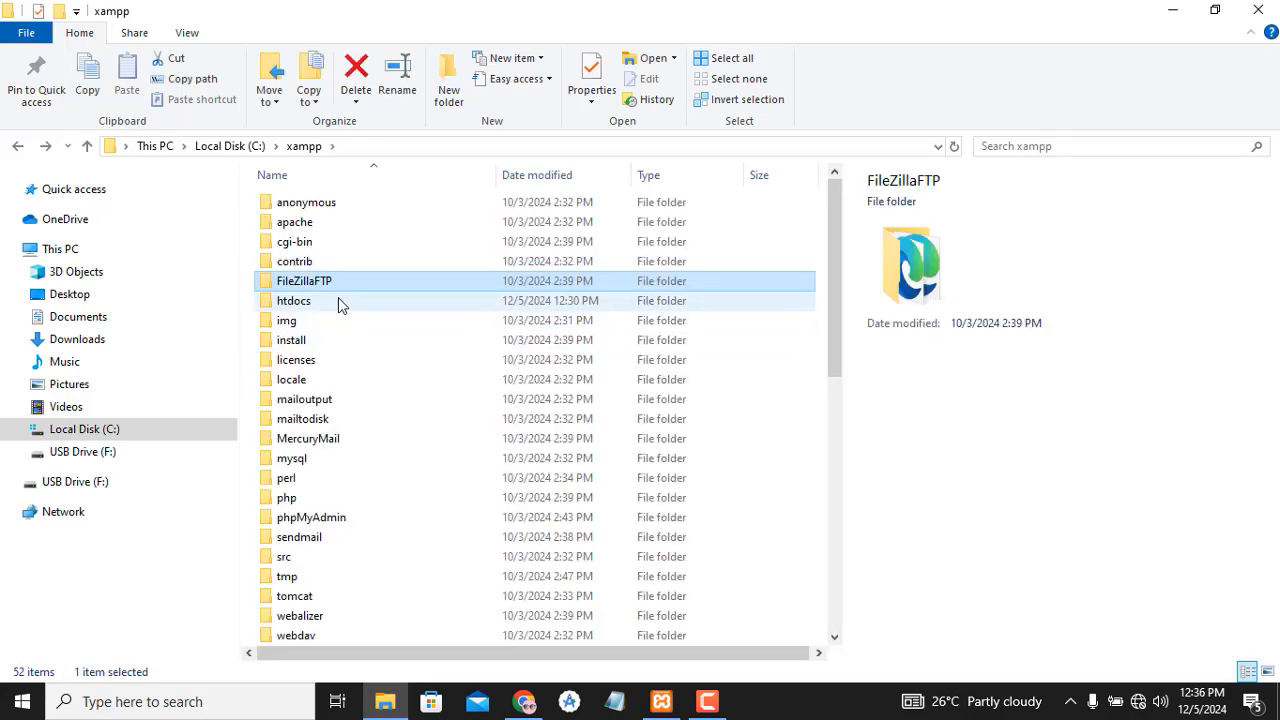
{"action": "double_click", "coordinate": [338, 300]}
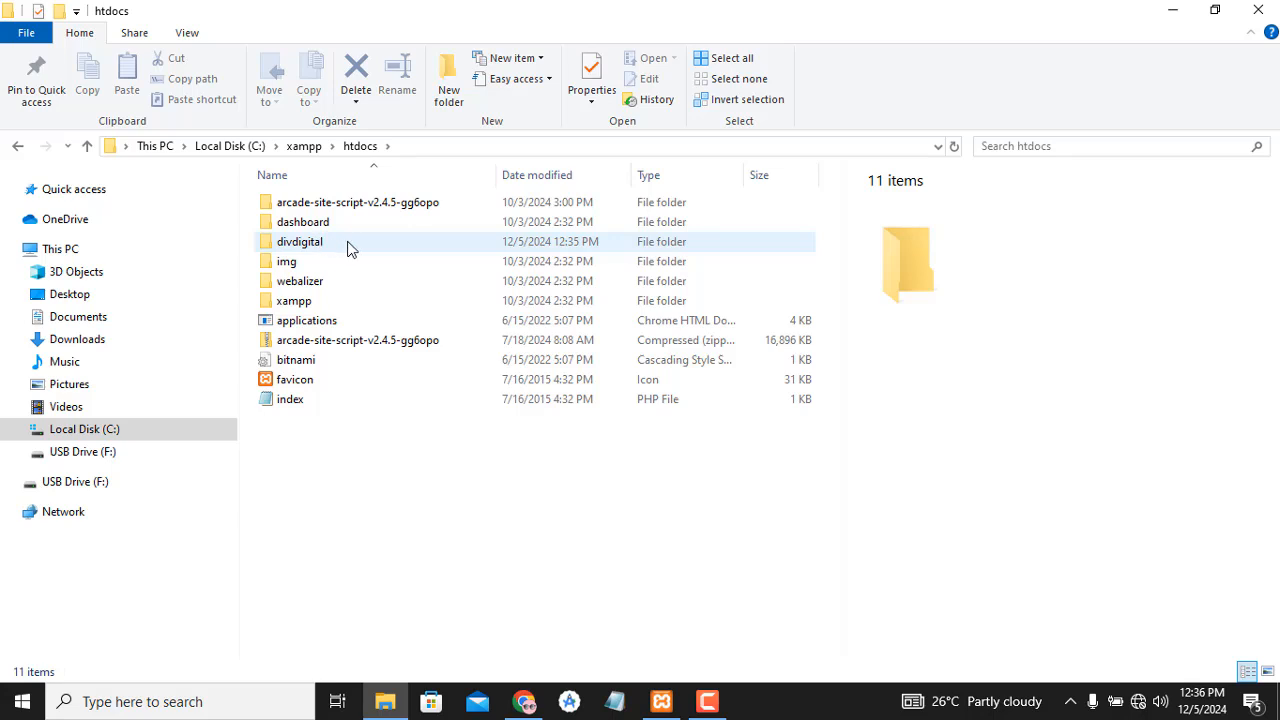
{"action": "left_click", "coordinate": [348, 247]}
{"action": "key", "text": "ctrl+c"}
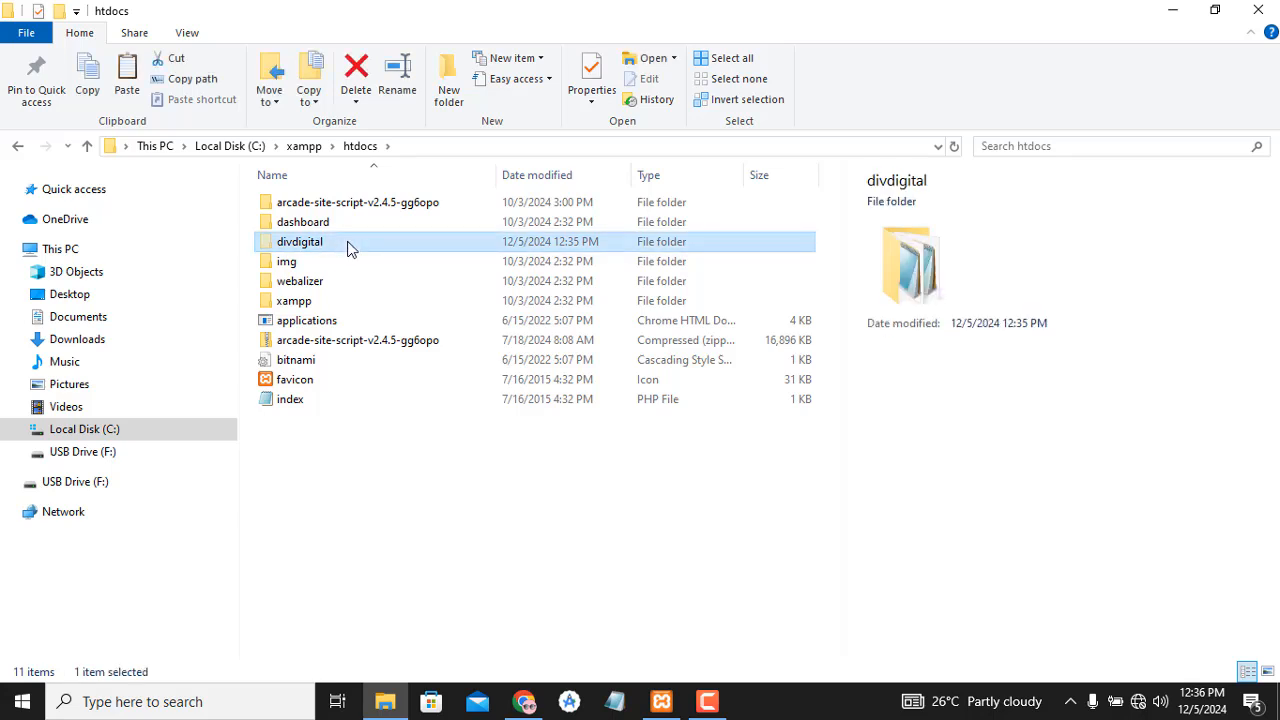
- Paste the divdigital folder into C:\realxampp\htdocs
{"action": "left_click", "coordinate": [305, 148]}
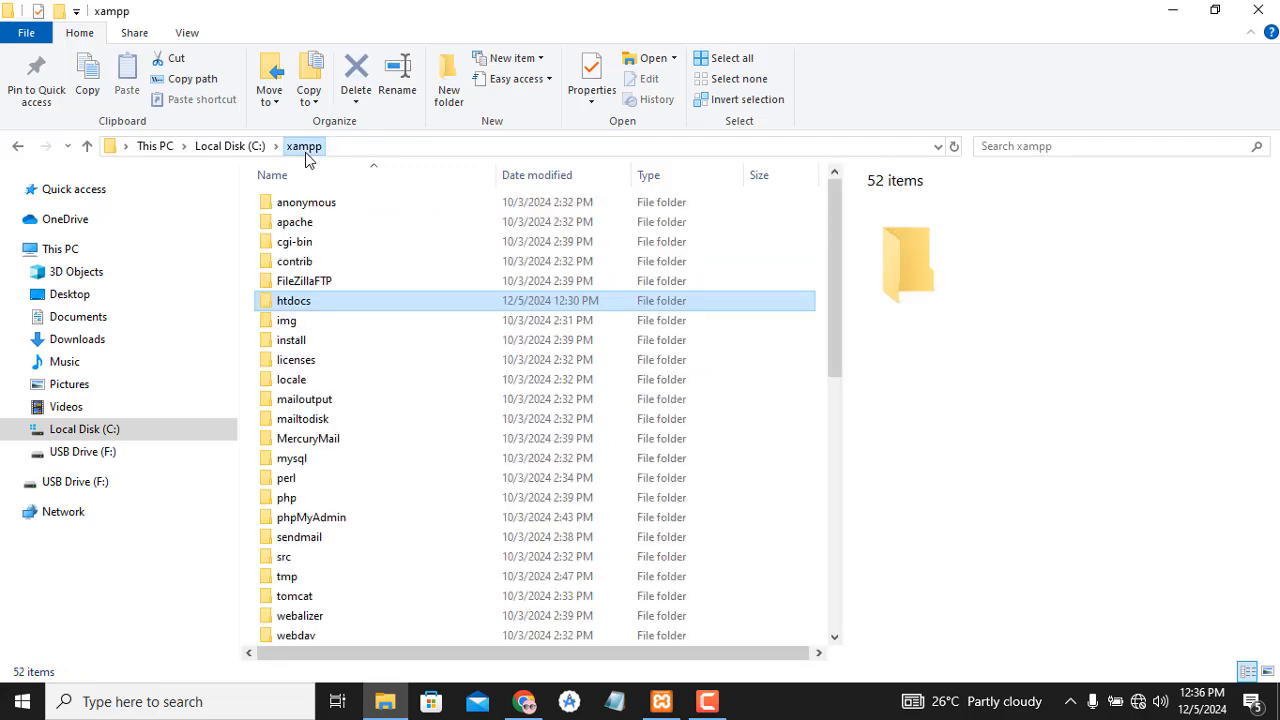
{"action": "left_click", "coordinate": [250, 146]}
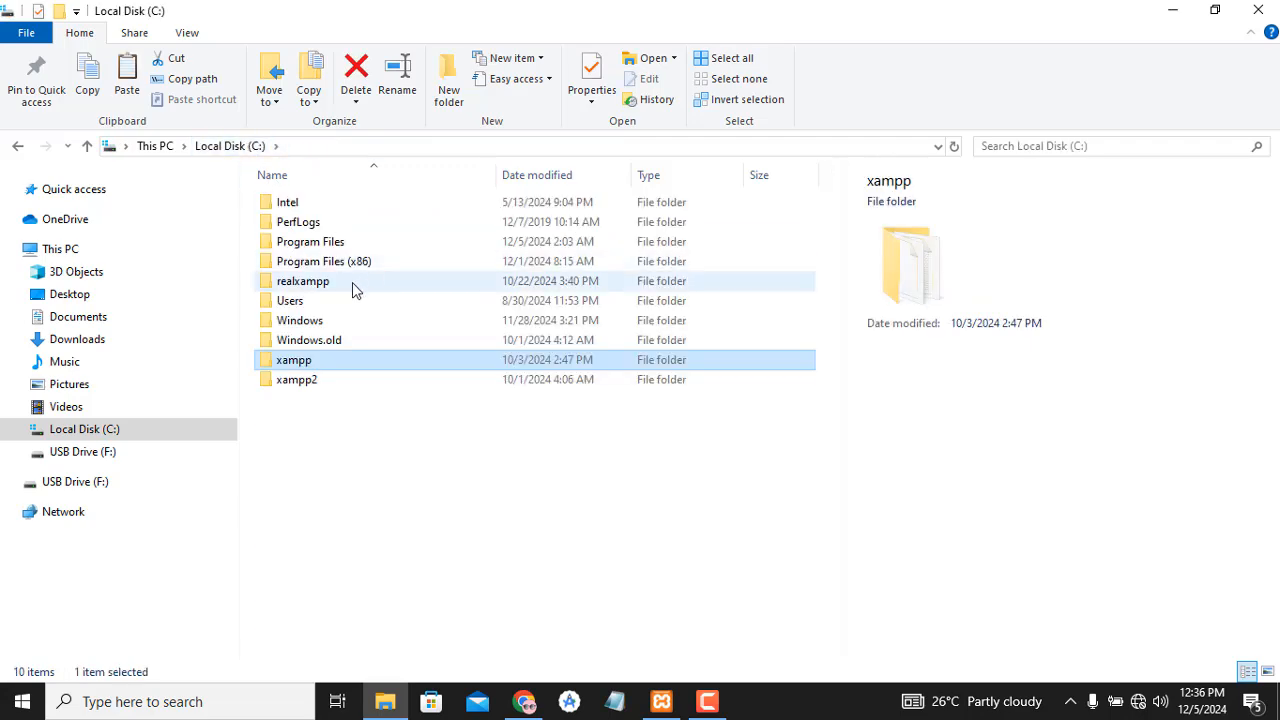
{"action": "double_click", "coordinate": [349, 283]}
{"action": "left_click", "coordinate": [349, 283]}
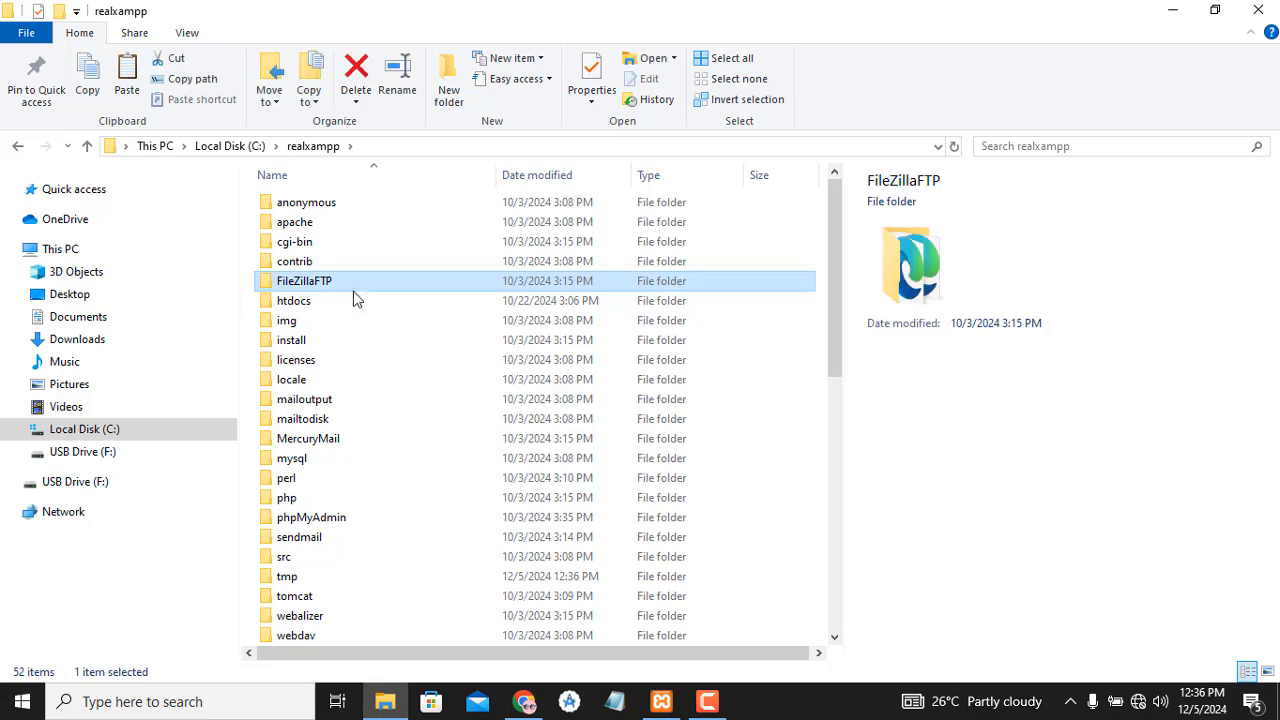
{"action": "double_click", "coordinate": [340, 303]}
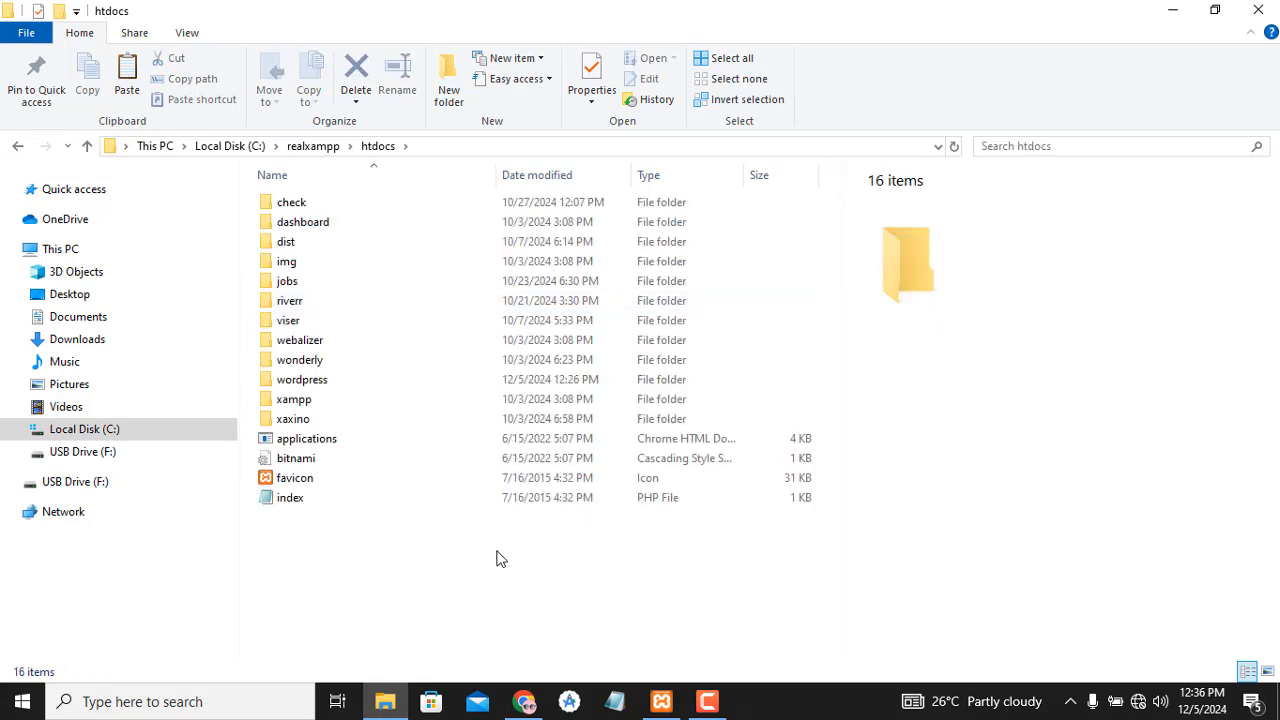
{"action": "key", "text": "ctrl+v"}
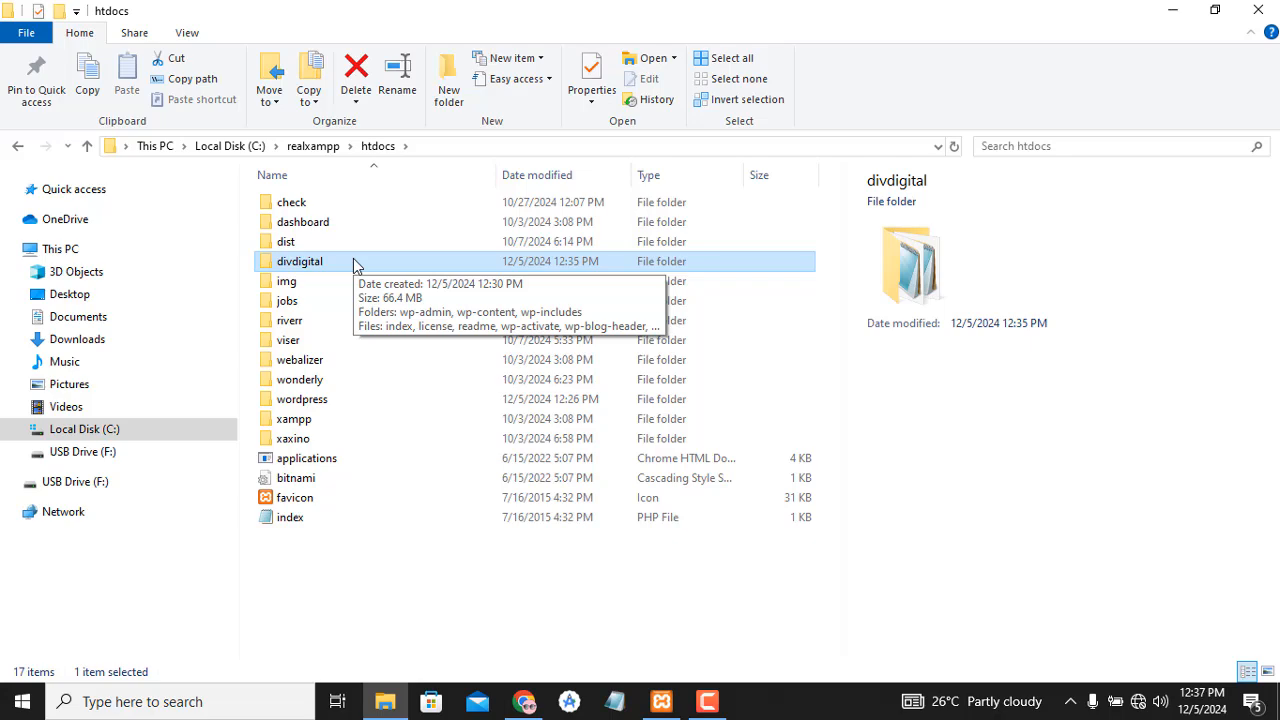
- Reload localhost/divdigital so the WordPress installer loads
{"action": "left_click", "coordinate": [524, 704]}
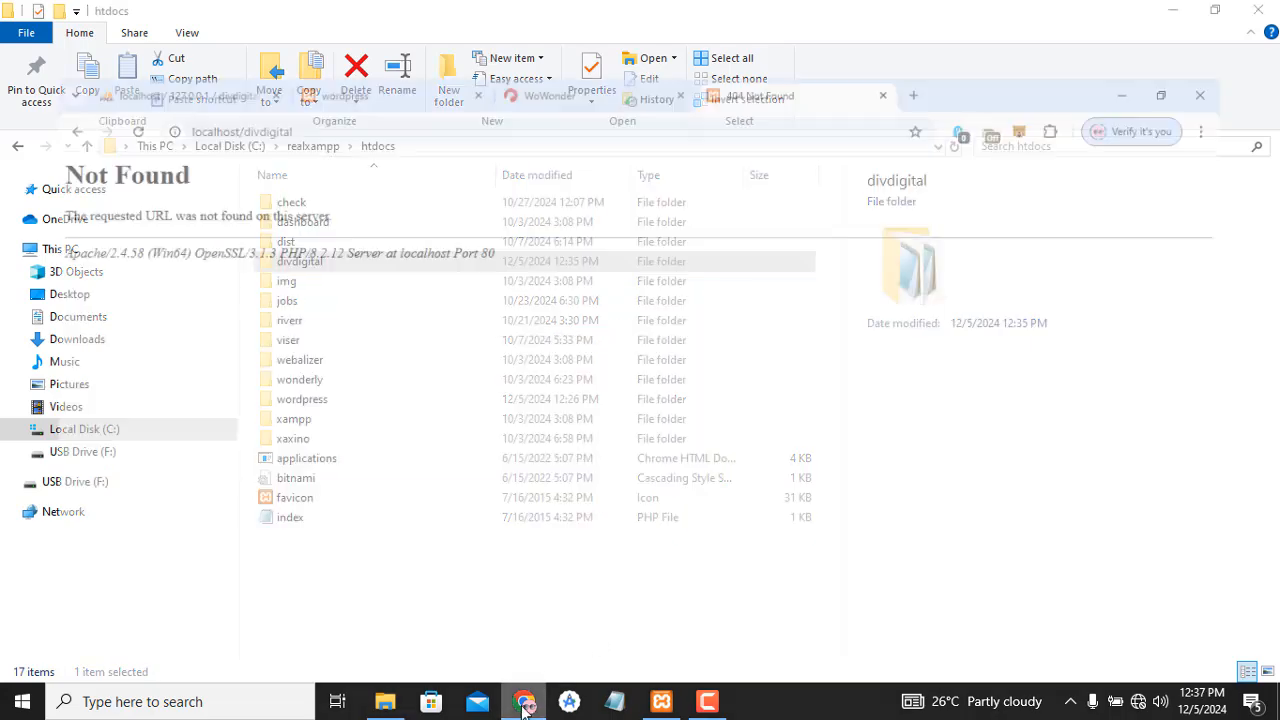
{"action": "left_click", "coordinate": [88, 60]}
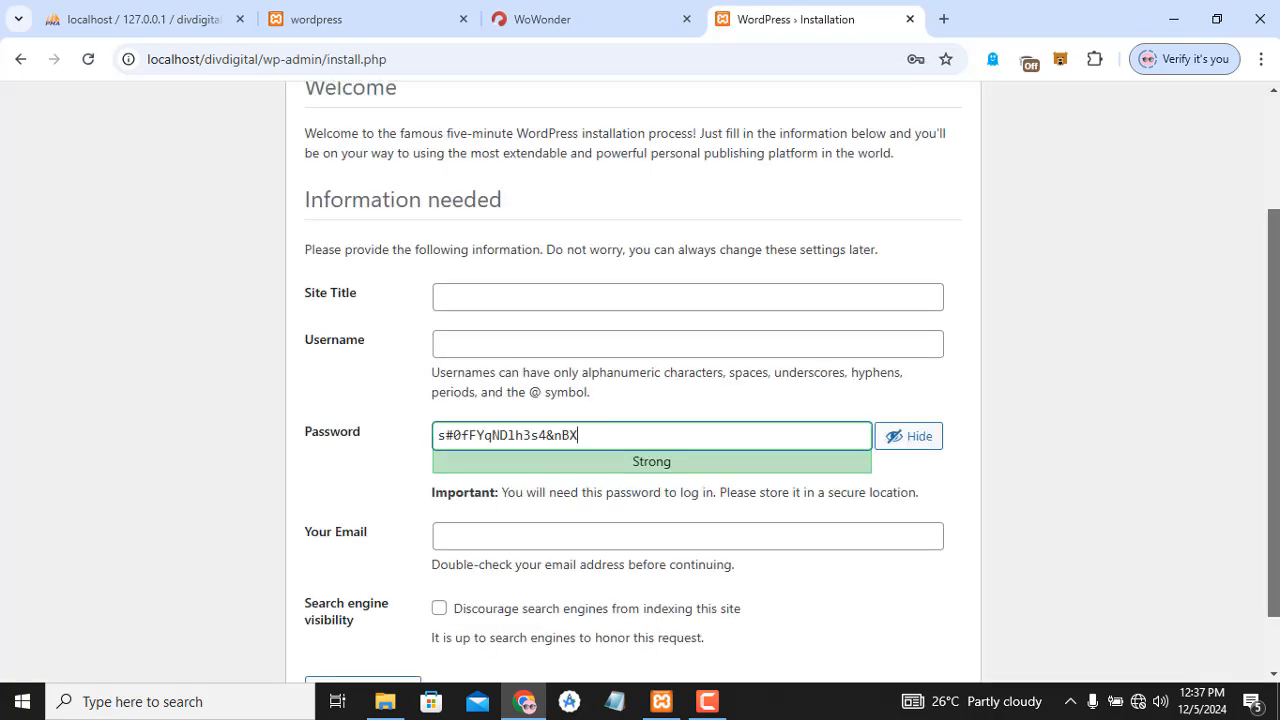
{"action": "left_click_drag", "start_coordinate": [1276, 395], "coordinate": [1276, 438]}
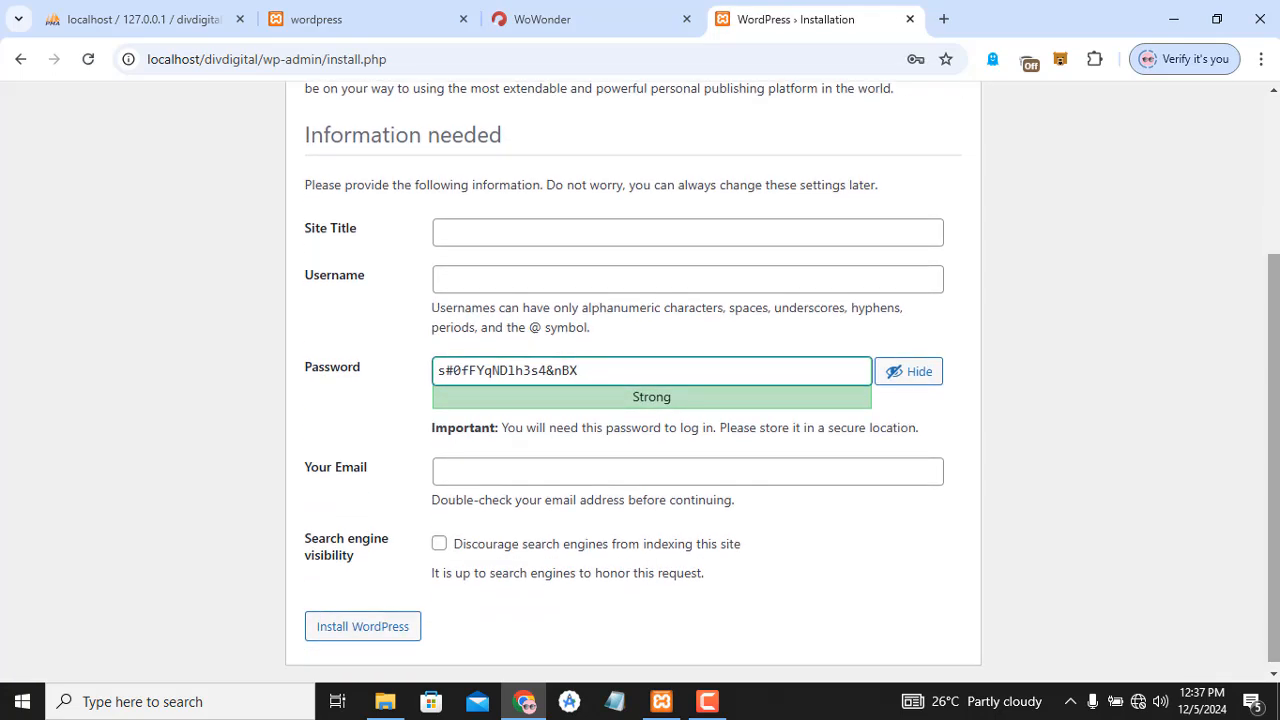
- Enter DIVDIGITAL as the site title, fill in an admin username, and select the suggested password
{"action": "left_click", "coordinate": [658, 233]}
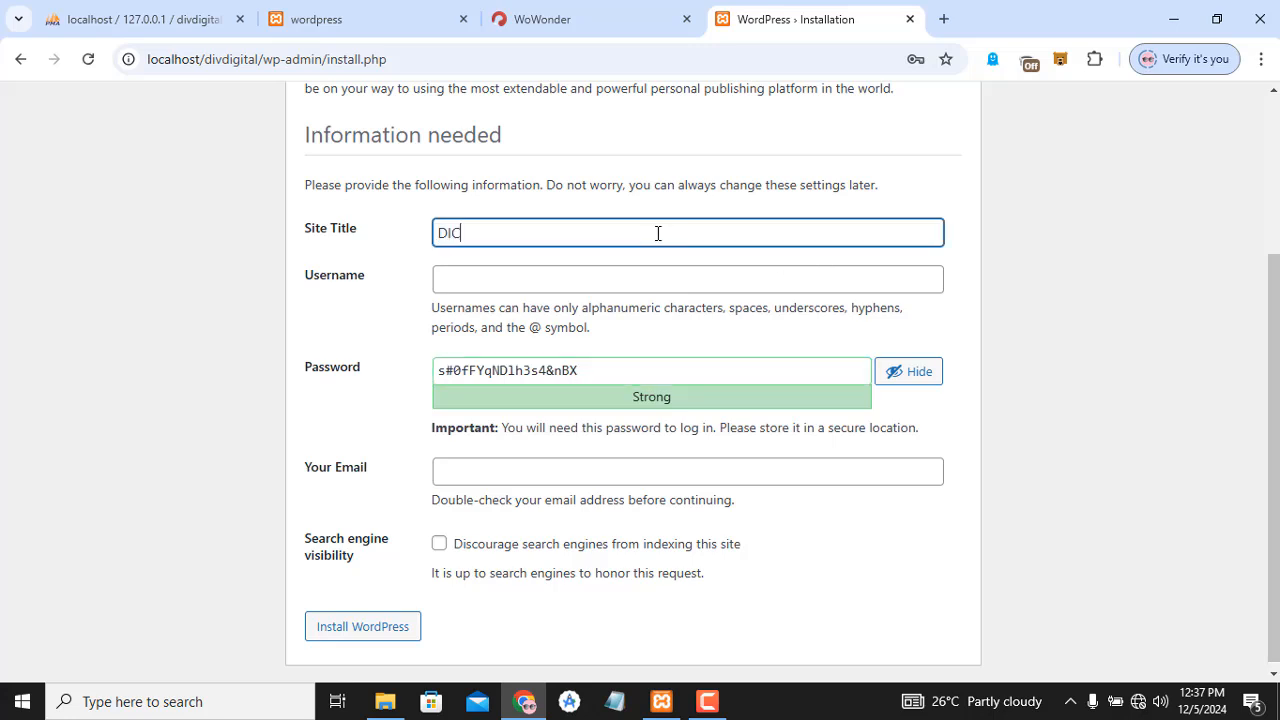
{"action": "type", "text": "DIVDIGITA"}
{"action": "key", "text": "BackSpace"}
{"action": "key", "text": "BackSpace"}
{"action": "key", "text": "BackSpace"}
{"action": "type", "text": "FTALK"}
{"action": "key", "text": "Tab"}
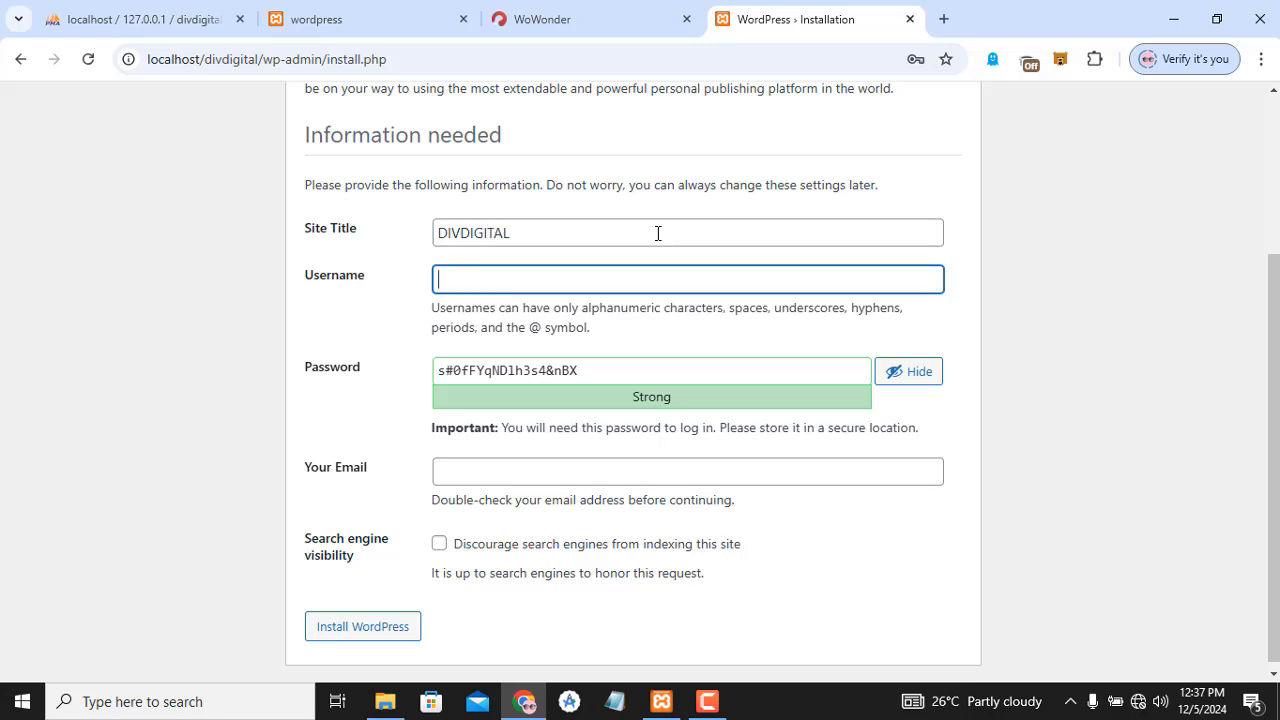
{"action": "type", "text": "DIVDIGITAL"}
{"action": "key", "text": "Tab"}
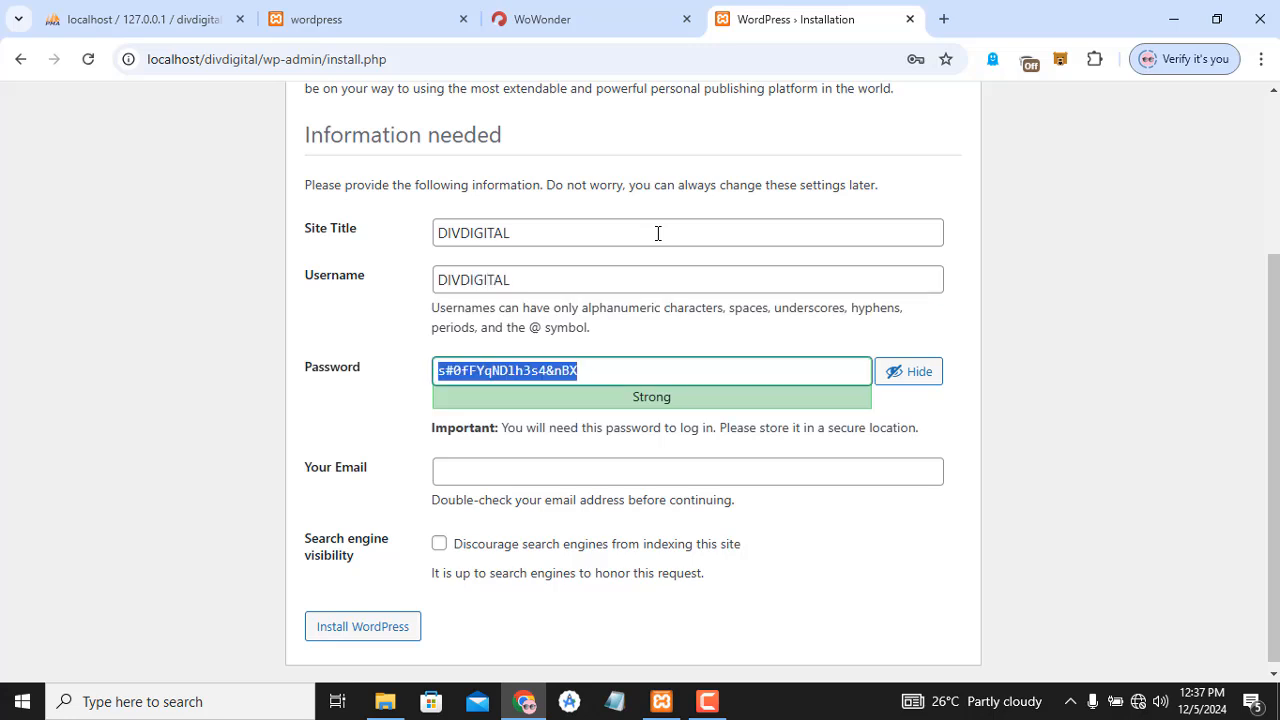
{"action": "type", "text": "DIVDIGITAL"}
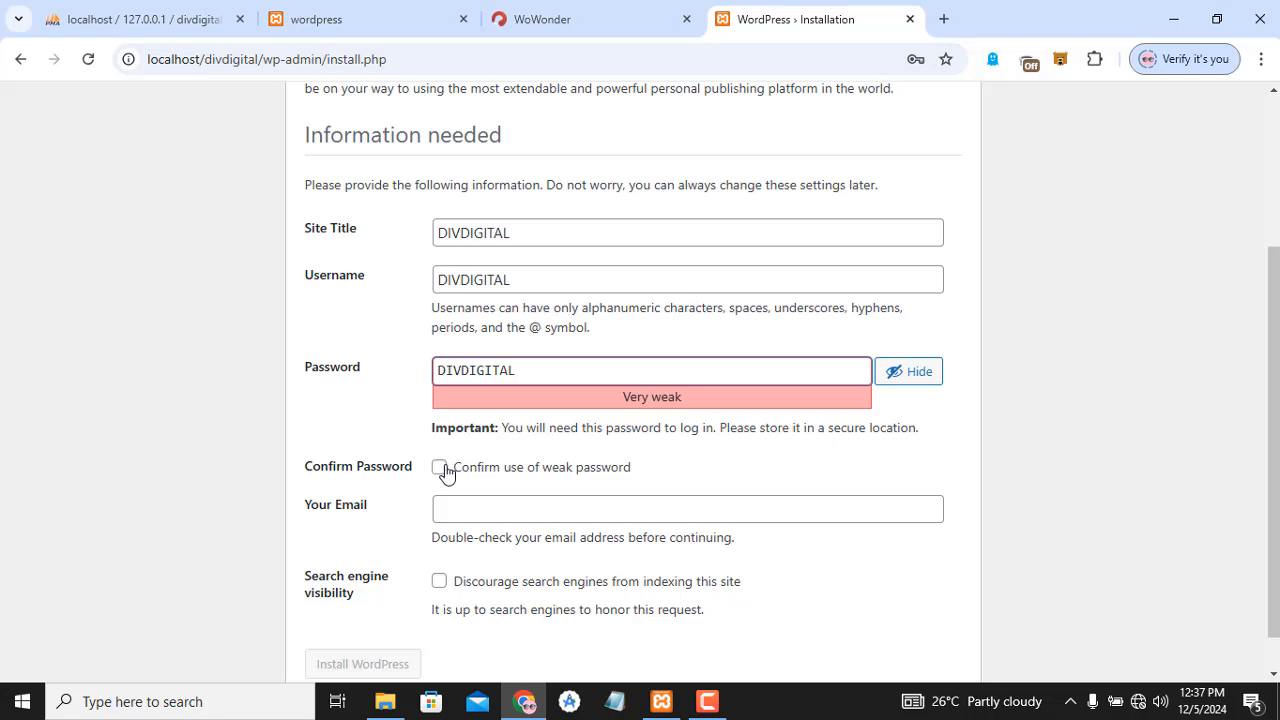
- Confirm the weak password, enter the admin's e-mail address, and submit the Install WordPress form
{"action": "left_click", "coordinate": [441, 468]}
{"action": "left_click", "coordinate": [486, 507]}
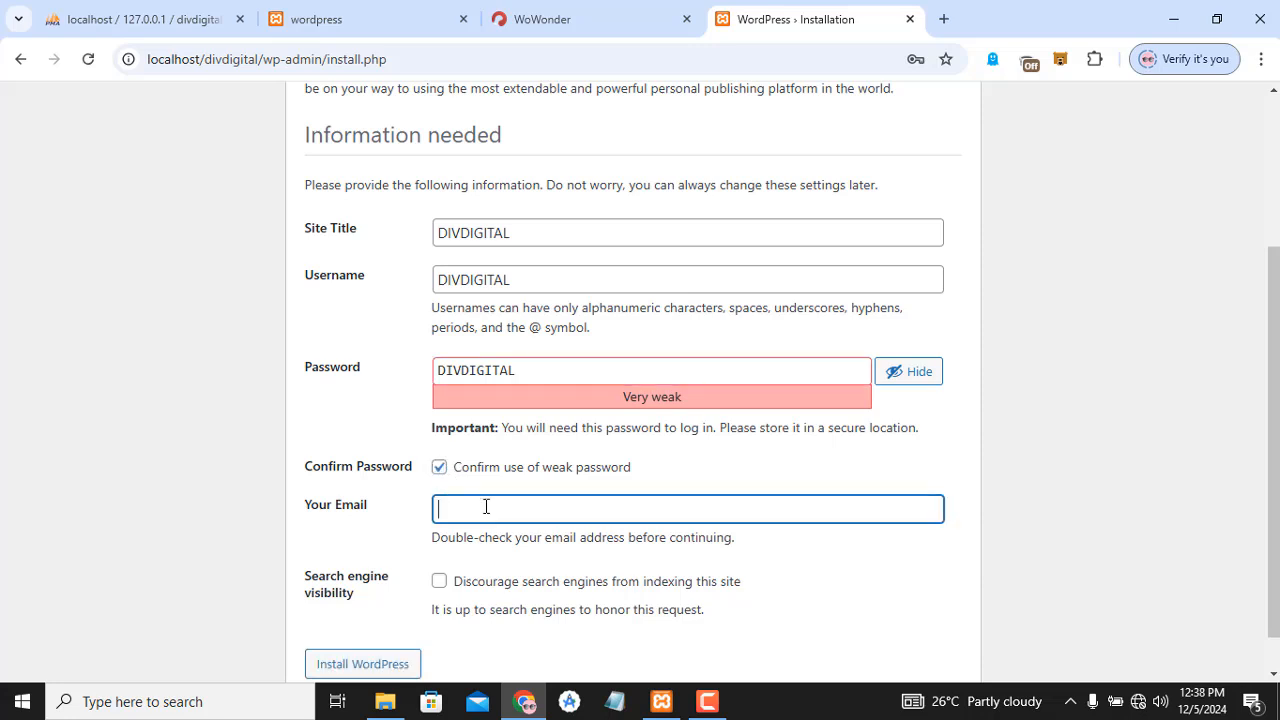
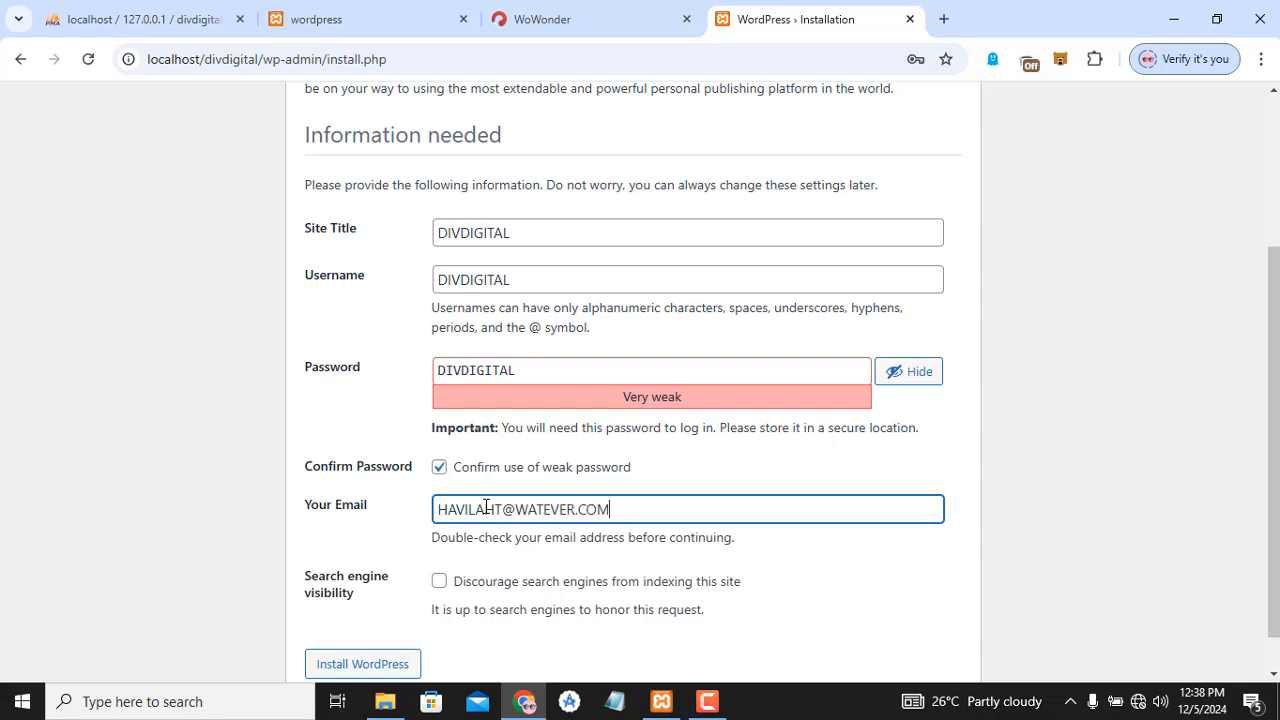
{"action": "left_click", "coordinate": [378, 664]}
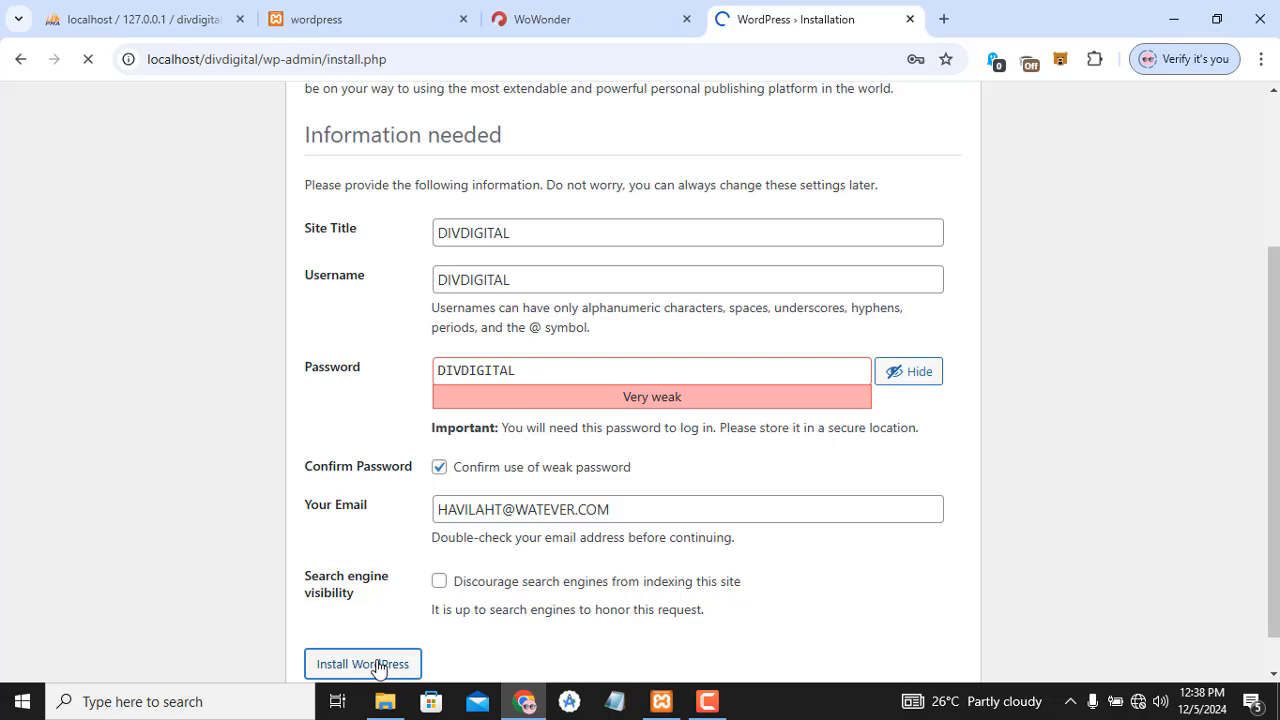
{"action": "left_click_drag", "start_coordinate": [1273, 415], "coordinate": [1272, 485]}
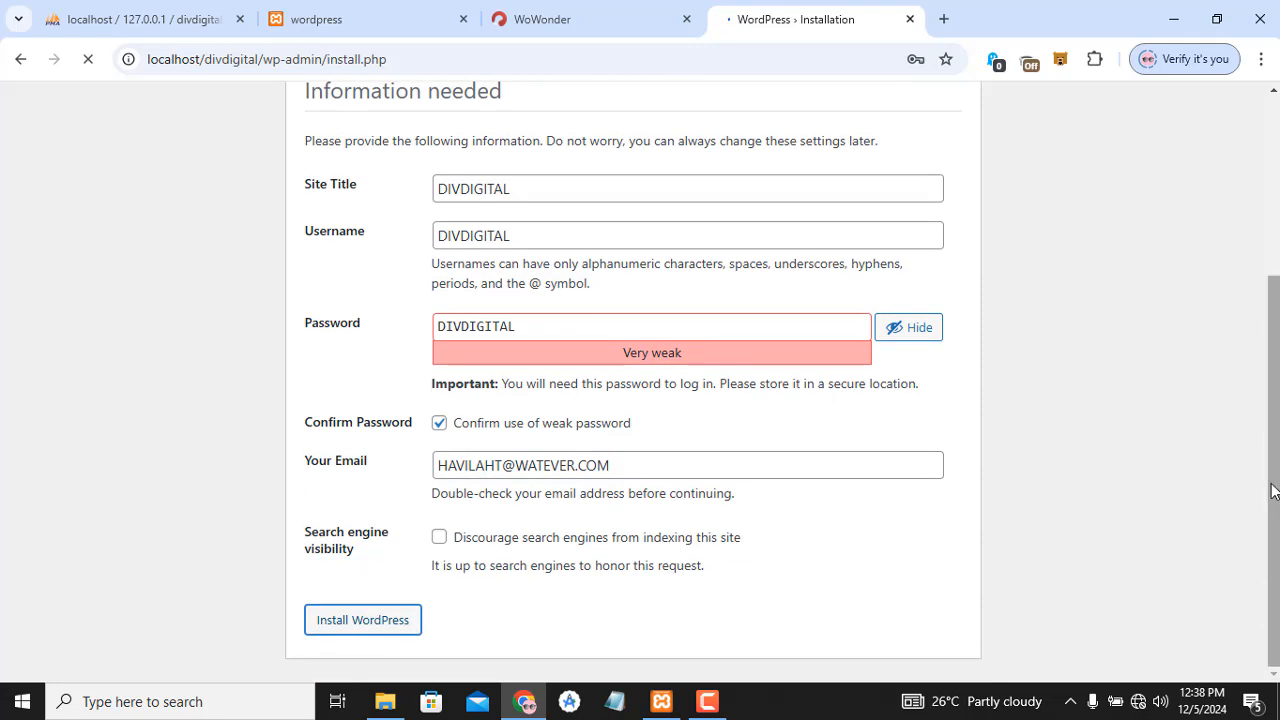
{"action": "left_click", "coordinate": [394, 617]}
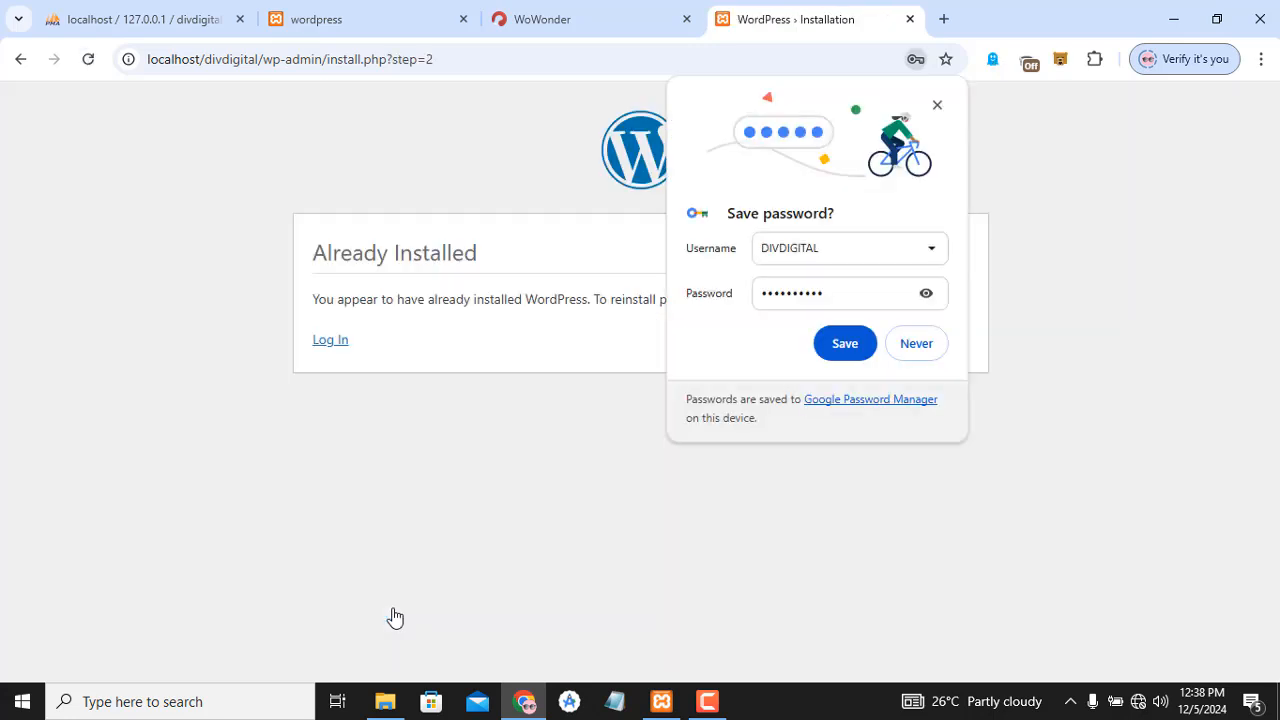
- Log in to the DIVDIGITAL wp-admin dashboard, then reopen the divdigital database in phpMyAdmin
{"action": "left_click", "coordinate": [849, 346]}
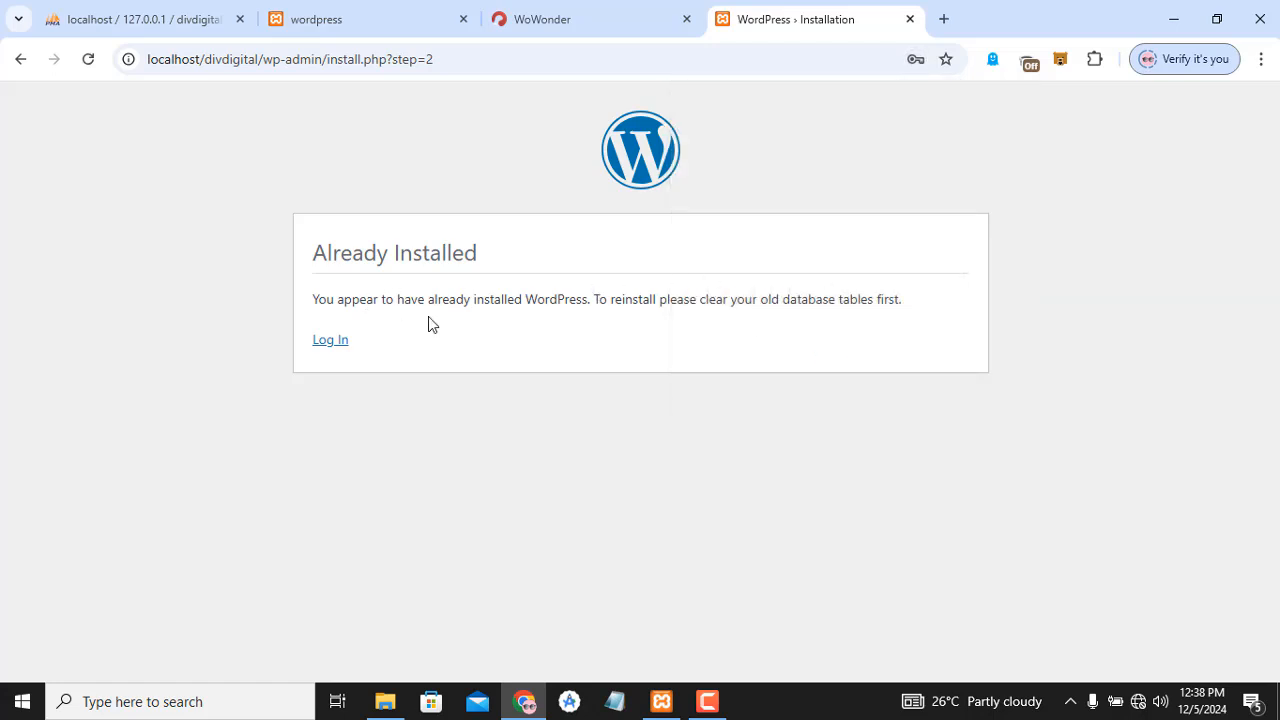
{"action": "left_click", "coordinate": [337, 347]}
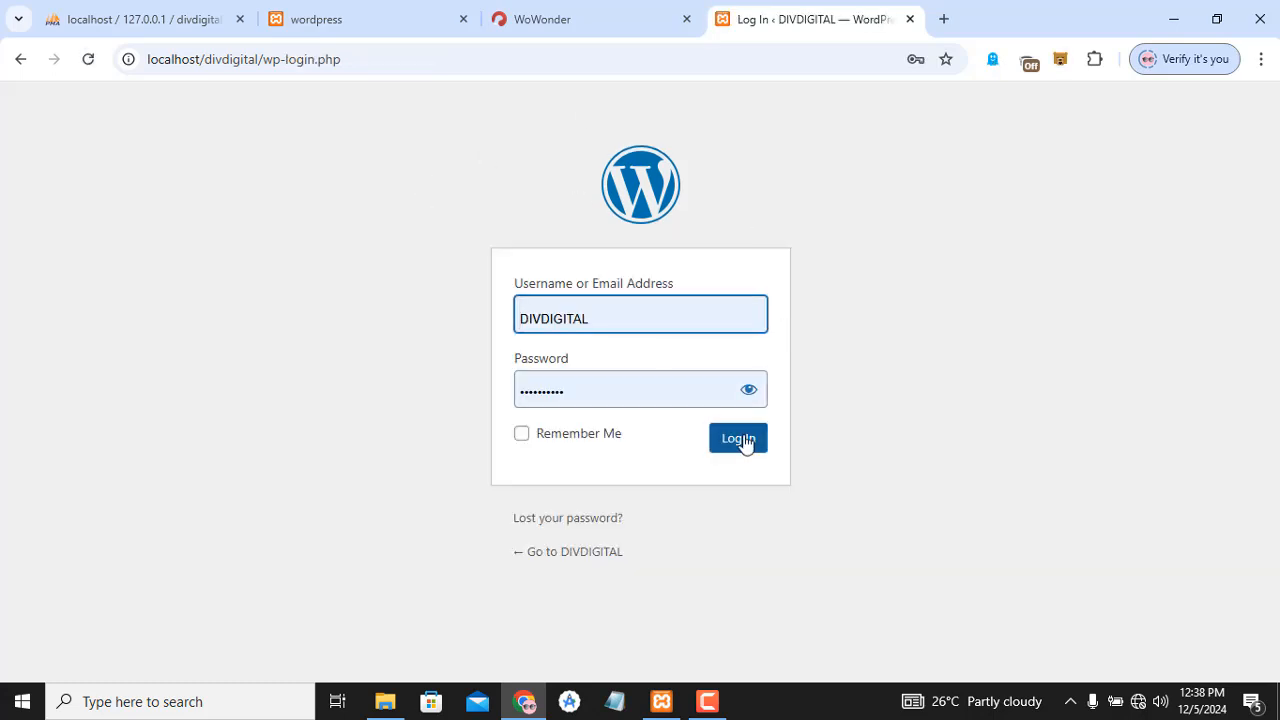
{"action": "left_click", "coordinate": [745, 447]}
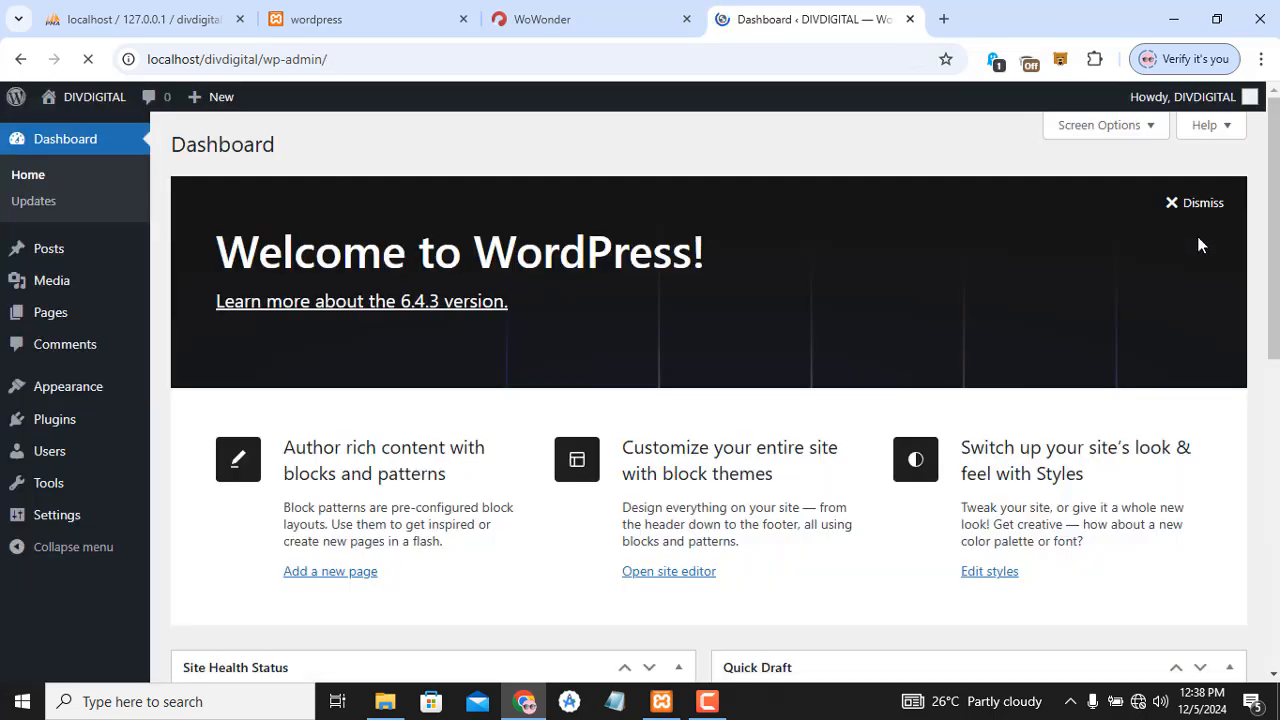
{"action": "left_click", "coordinate": [1195, 205]}
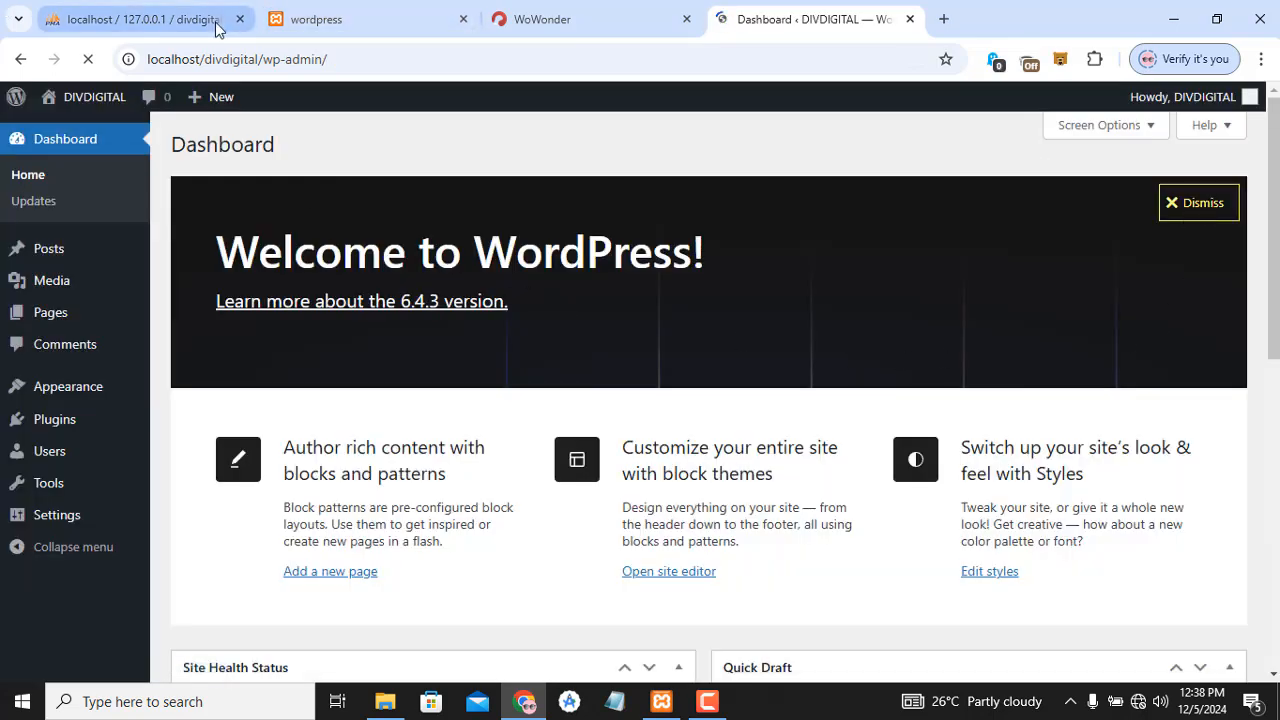
{"action": "left_click", "coordinate": [88, 10]}
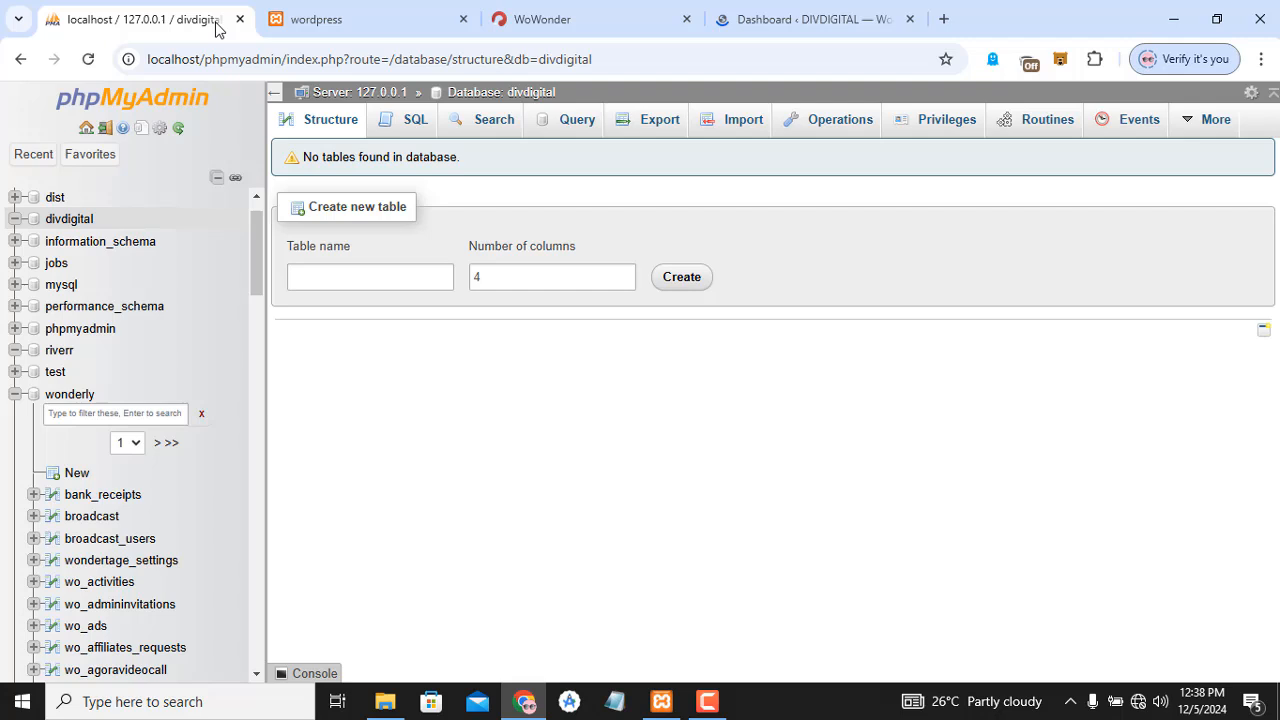
{"action": "left_click", "coordinate": [52, 224]}
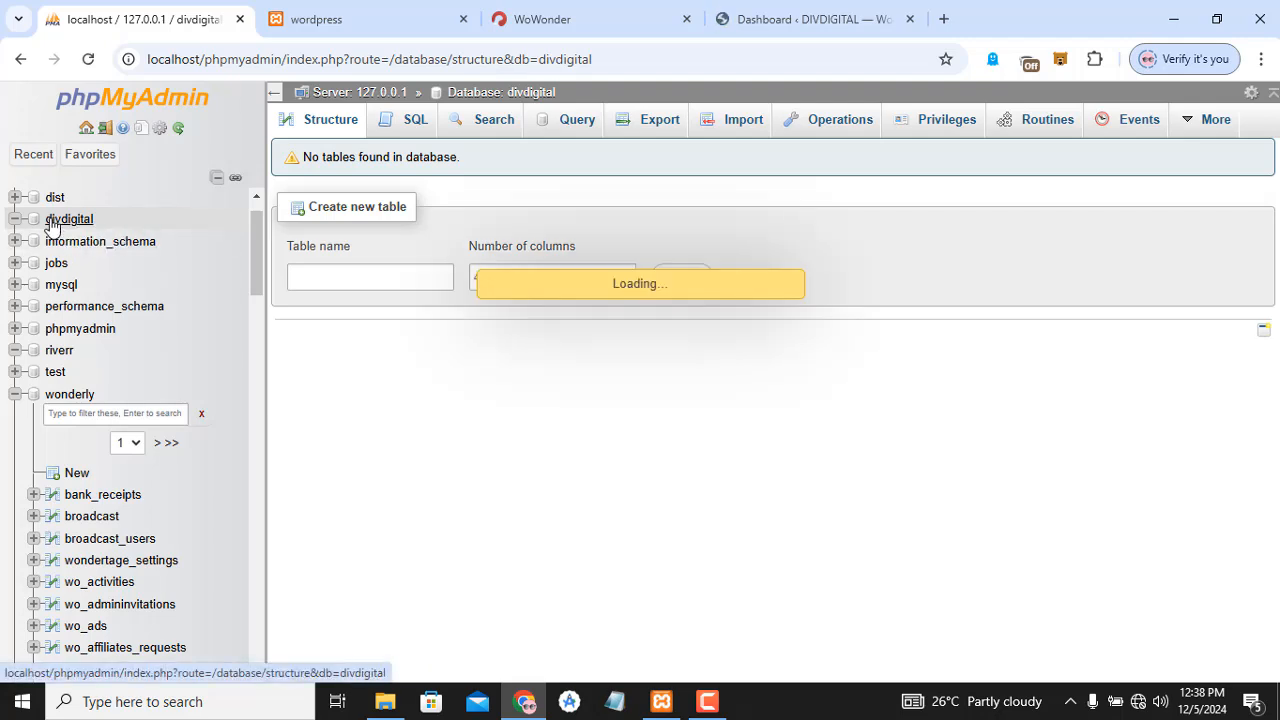